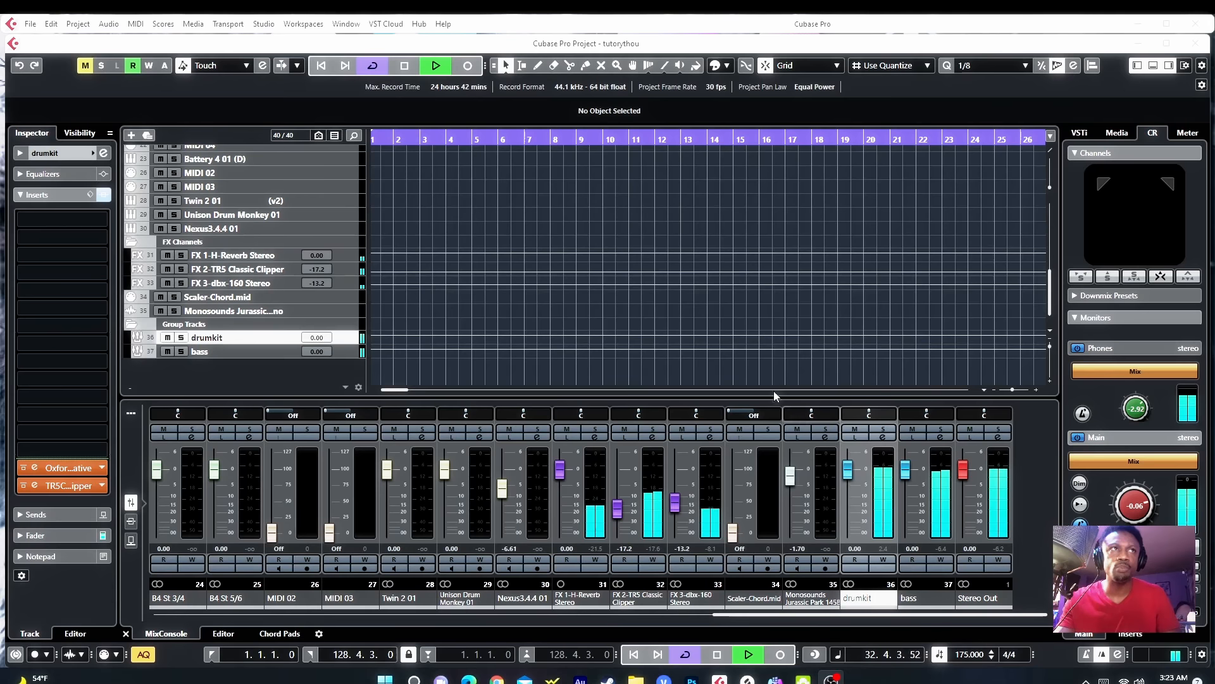
# Step: Toggle the TRSC Clipper insert bypass on the drumkit track and bypass the KICK track's equalizer
pyautogui.click(25, 486)
pyautogui.scroll(8, 454, 292)
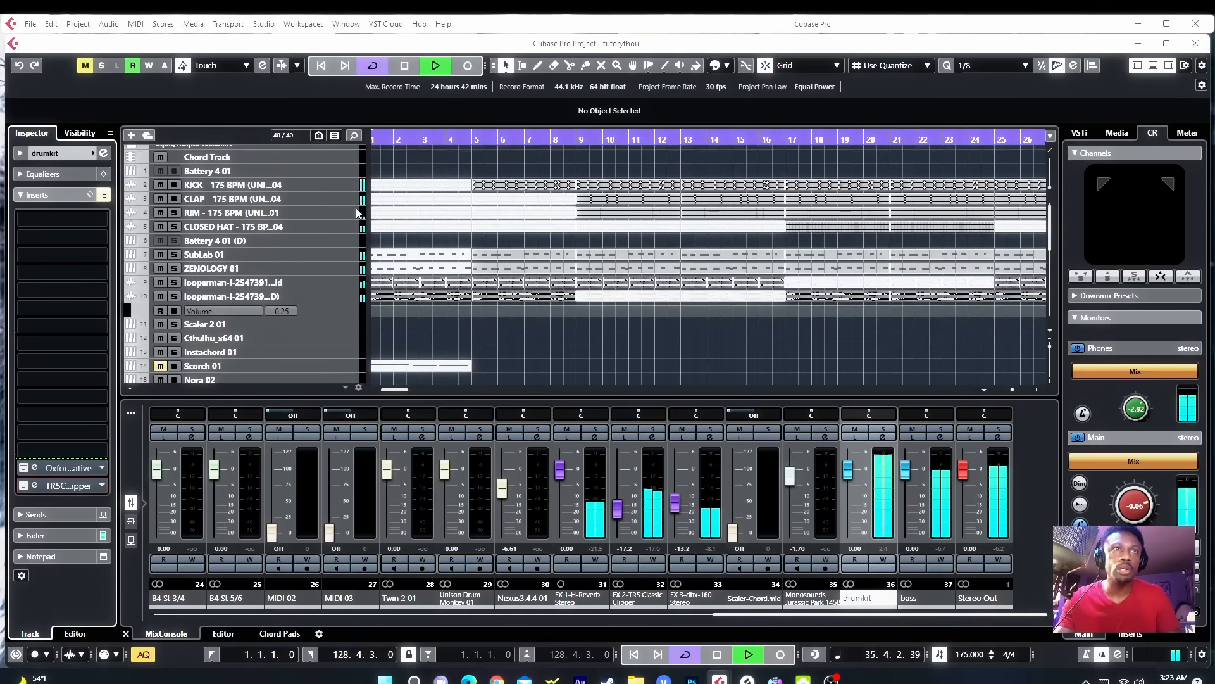
pyautogui.click(334, 188)
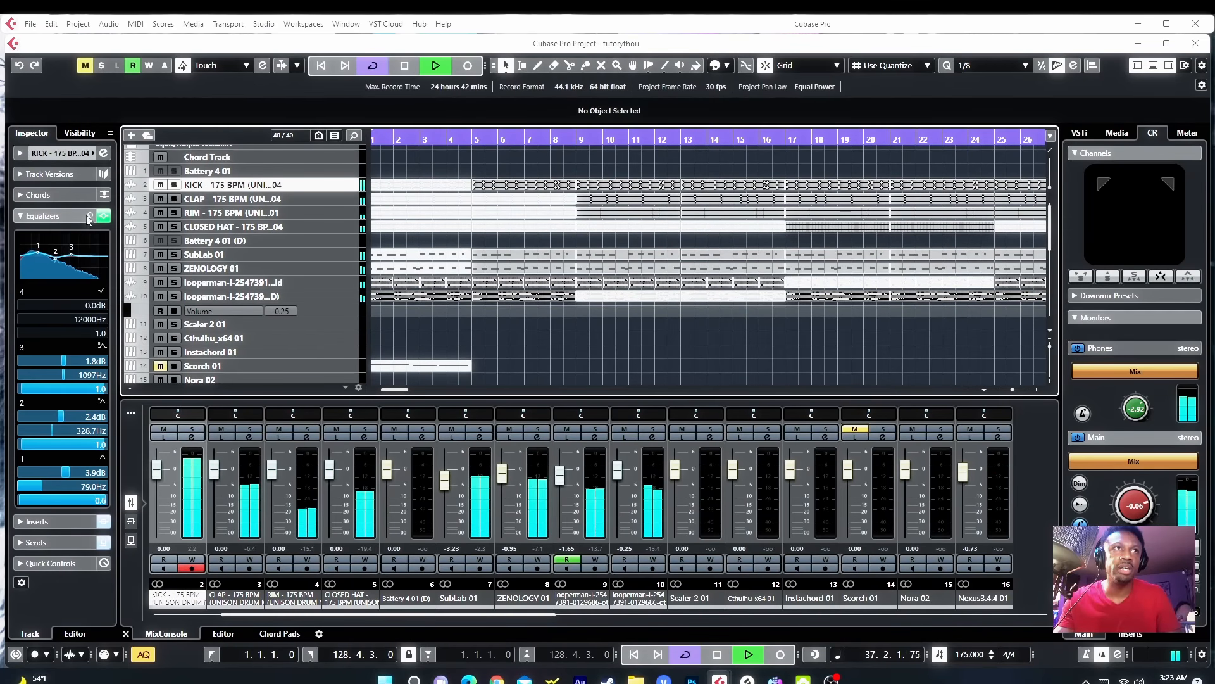
pyautogui.click(90, 216)
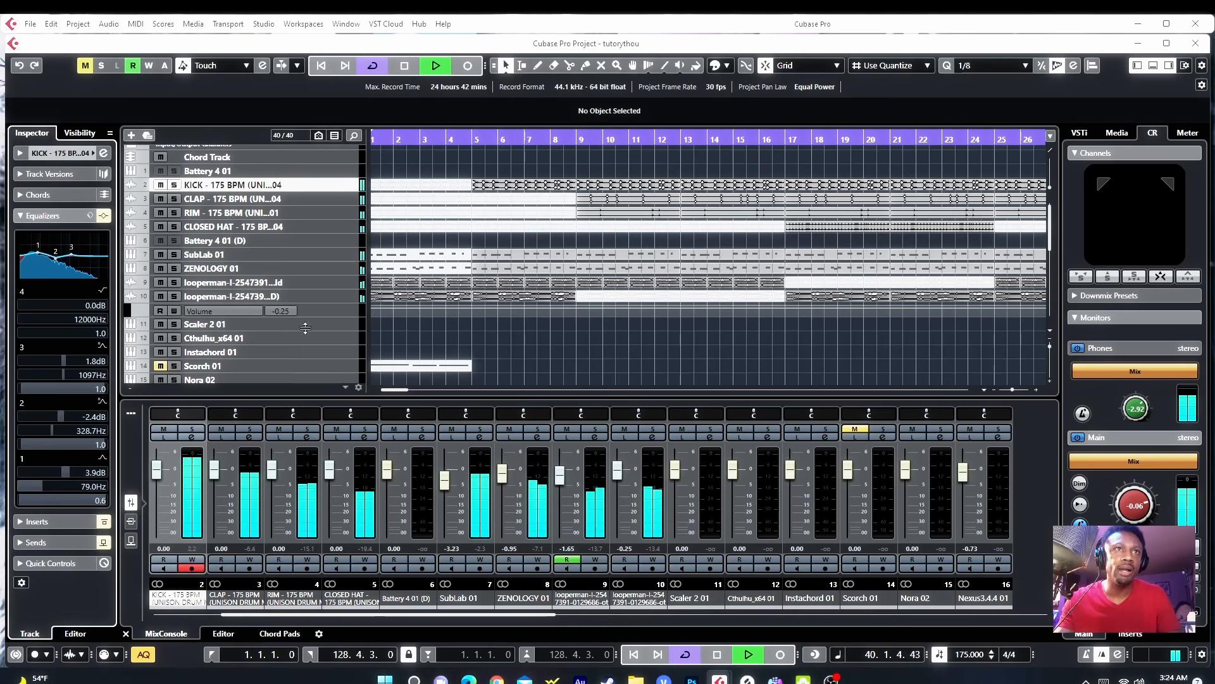
# Step: Bypass the audio inserts on the SubLab 01 and ZENOLOGY 01 tracks
pyautogui.click(350, 255)
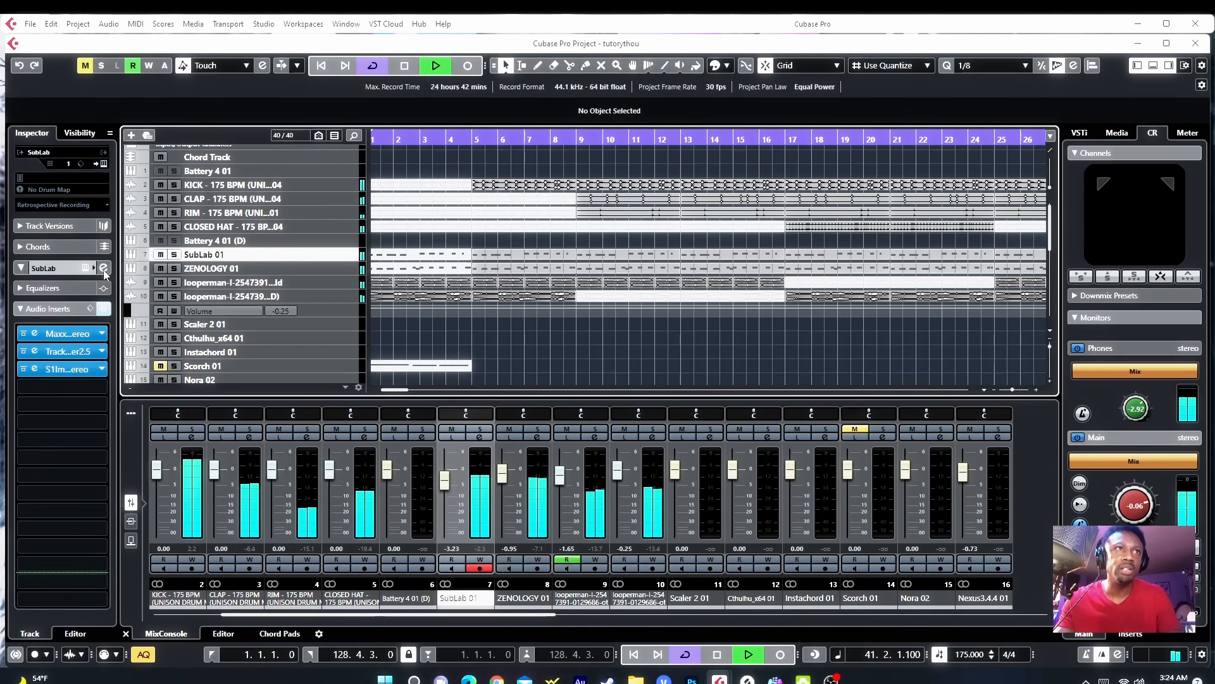
pyautogui.click(103, 310)
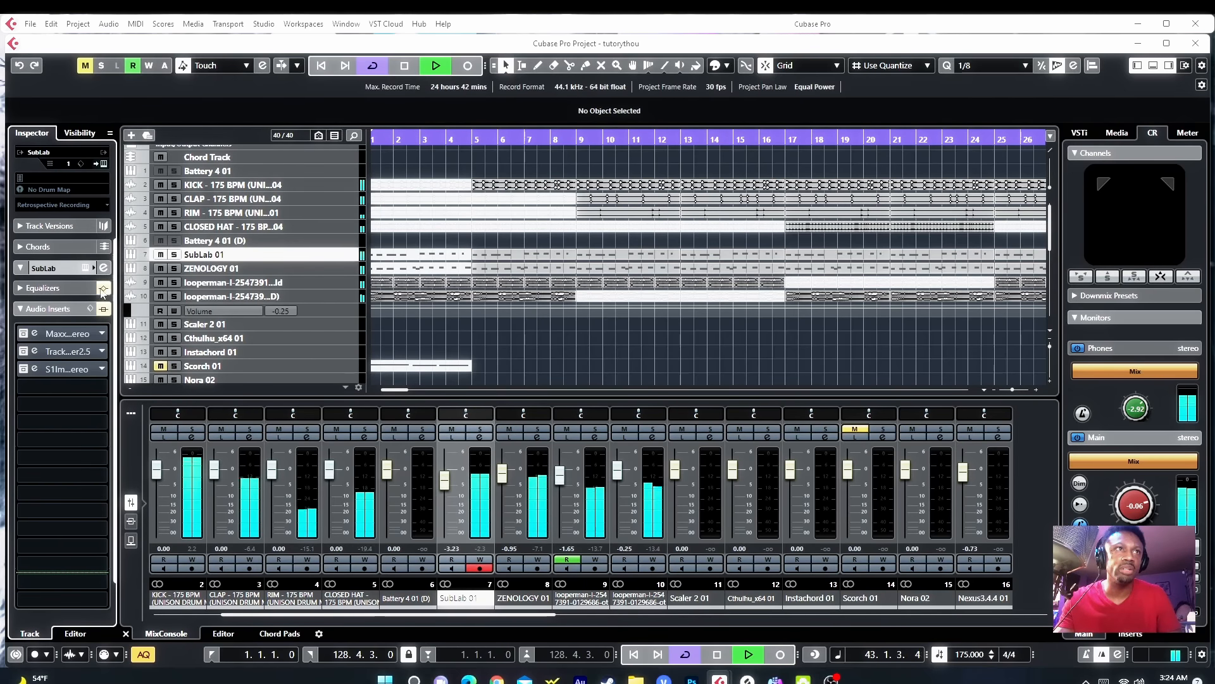
pyautogui.click(345, 270)
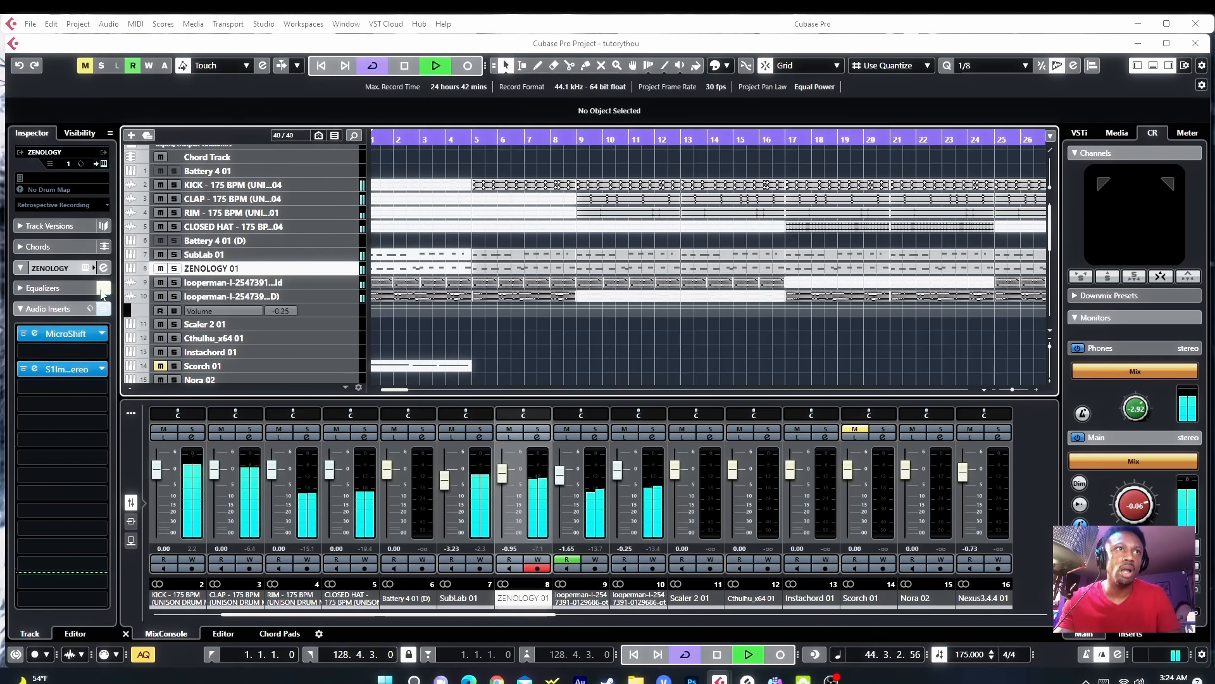
pyautogui.click(103, 310)
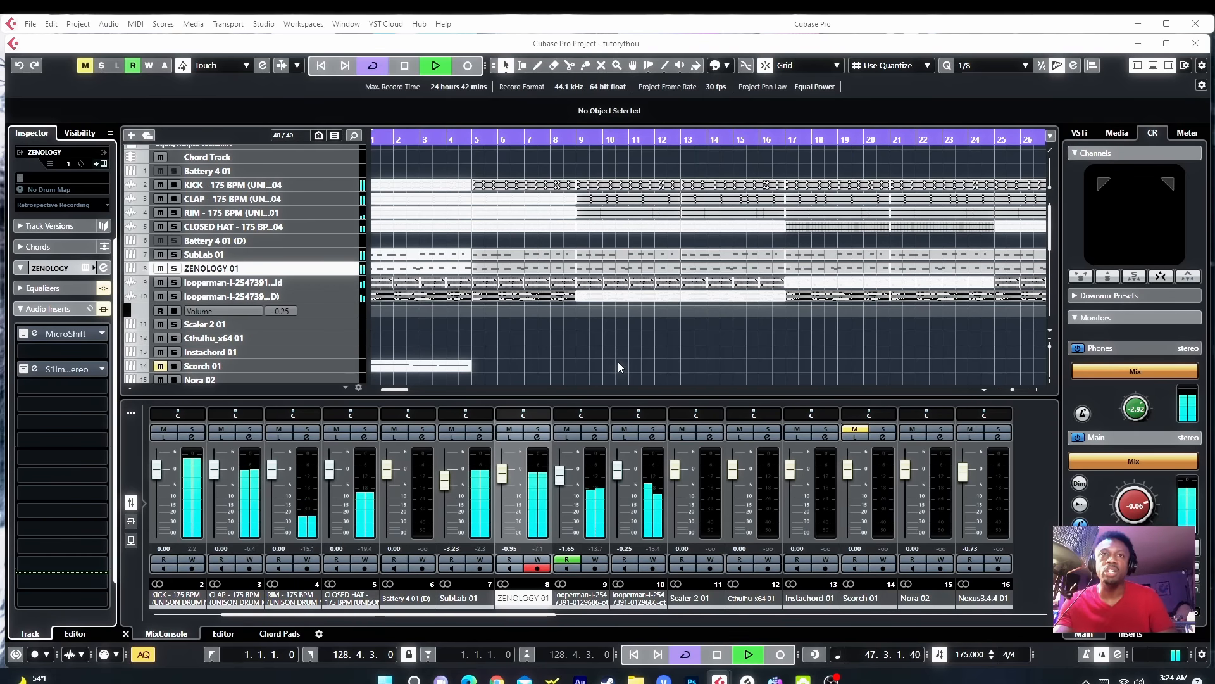
# Step: Solo the KICK track, select it, and toggle its equalizer bypass
pyautogui.scroll(-3, 619, 367)
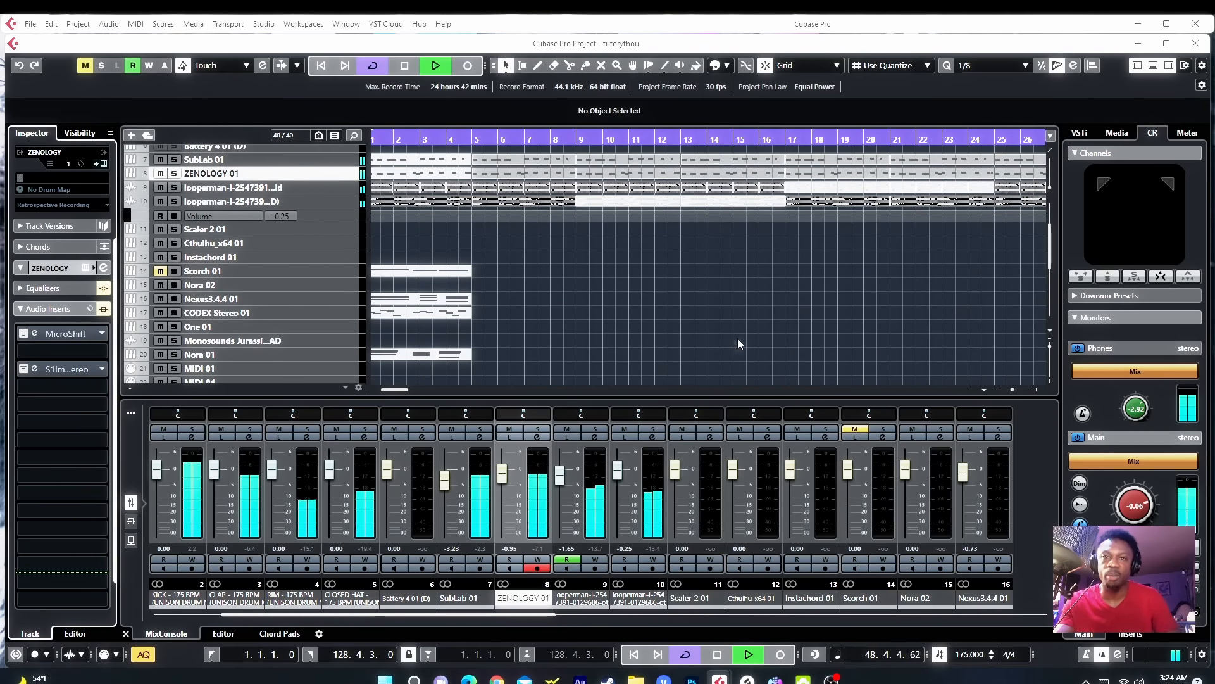
pyautogui.scroll(3, 736, 345)
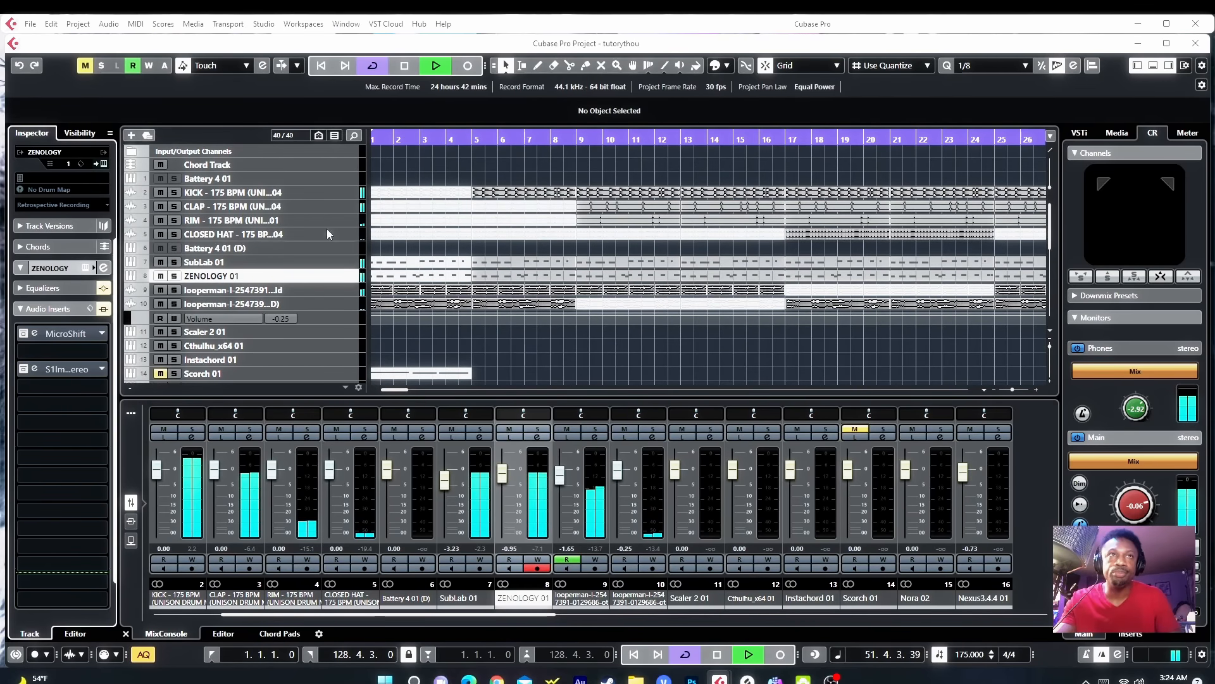
pyautogui.click(175, 193)
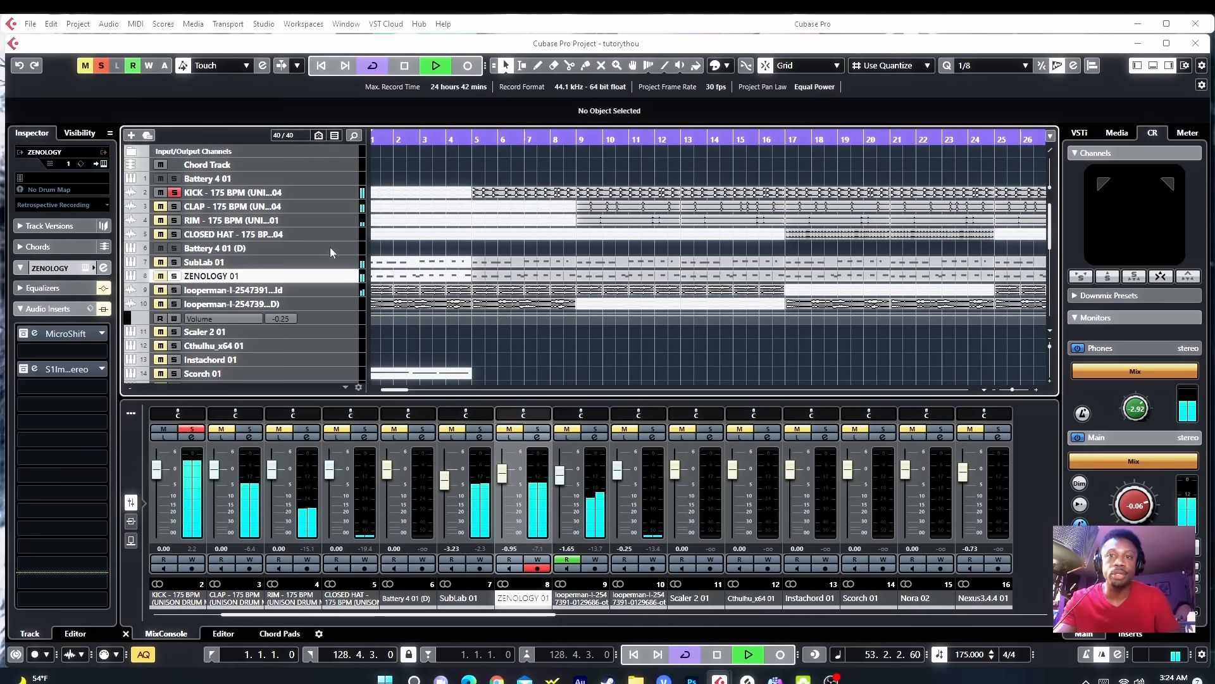
pyautogui.click(338, 193)
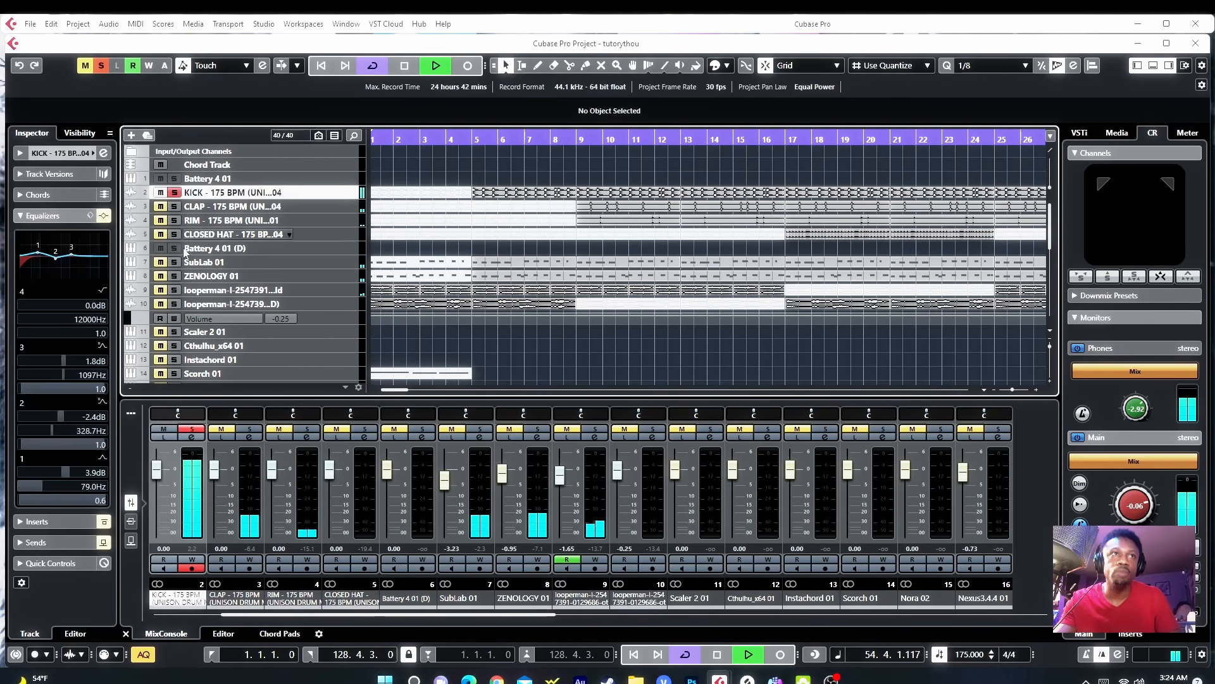
pyautogui.click(103, 216)
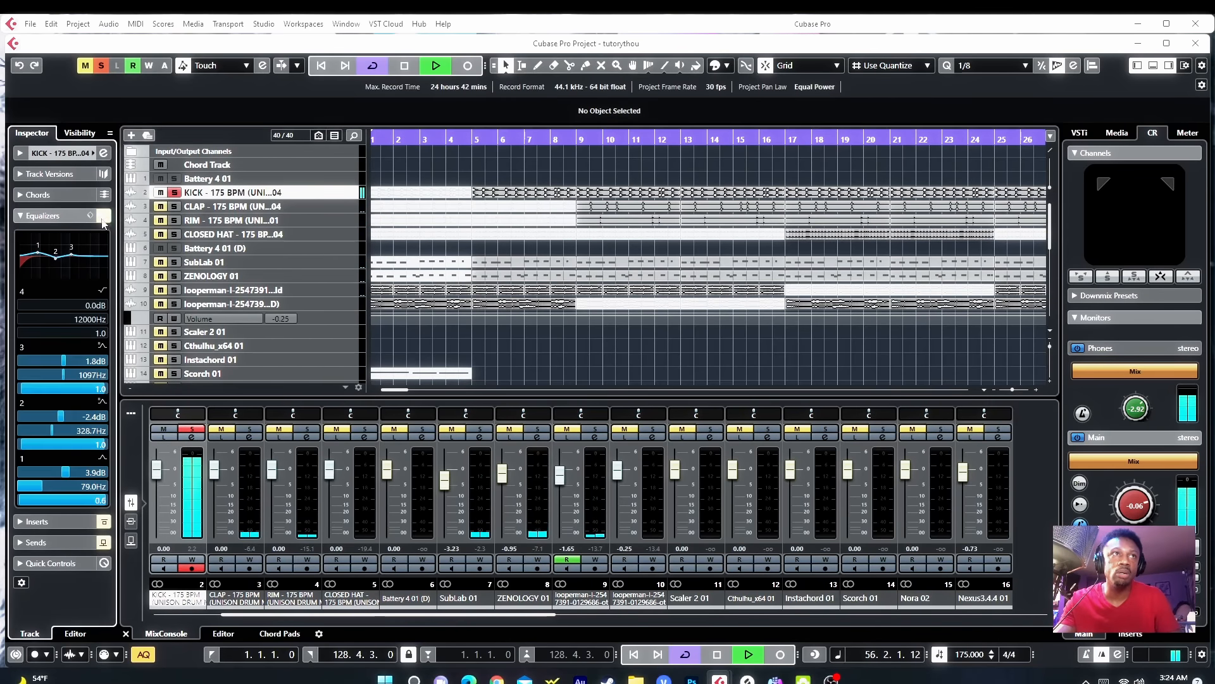
# Step: Open the KICK channel settings and lower EQ band 1 (LO) to about 65.9 Hz
pyautogui.click(103, 154)
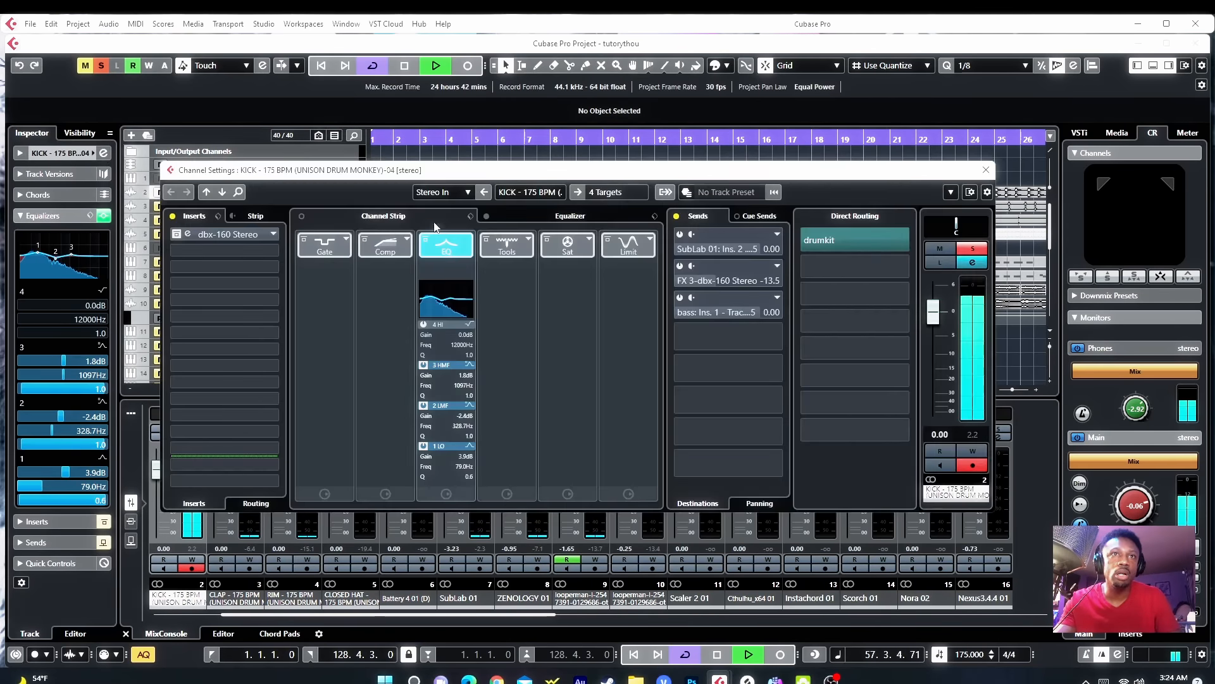
pyautogui.click(544, 218)
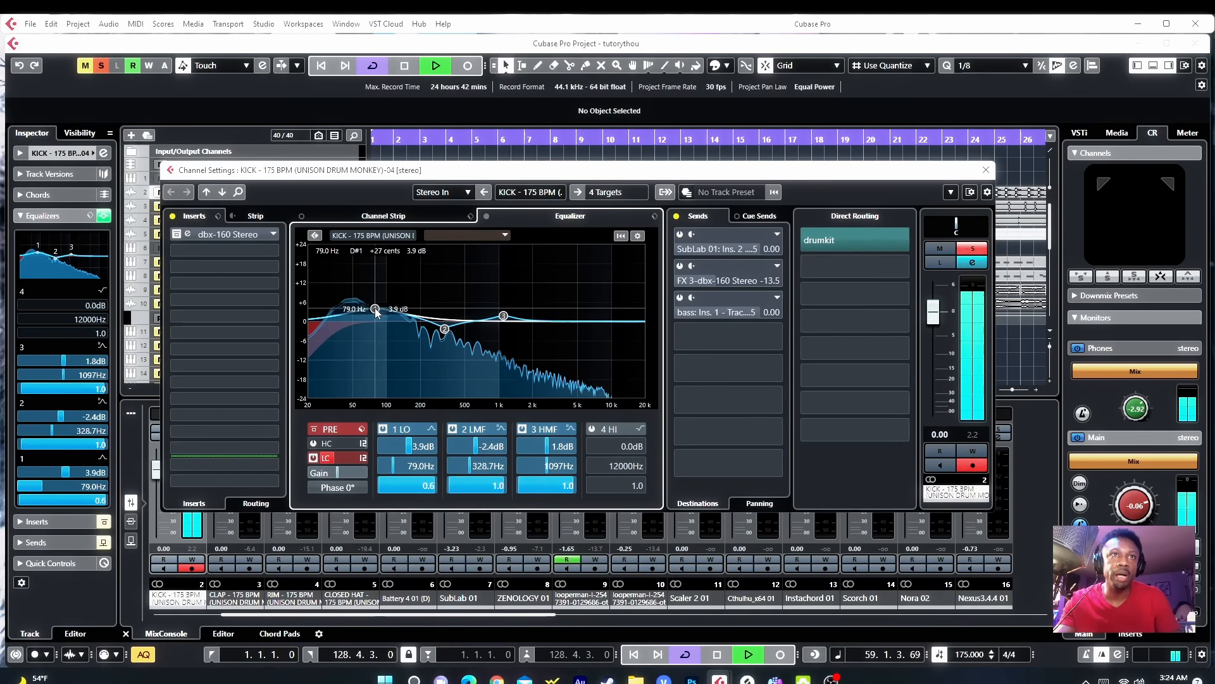
pyautogui.moveTo(375, 311); pyautogui.dragTo(367, 313)
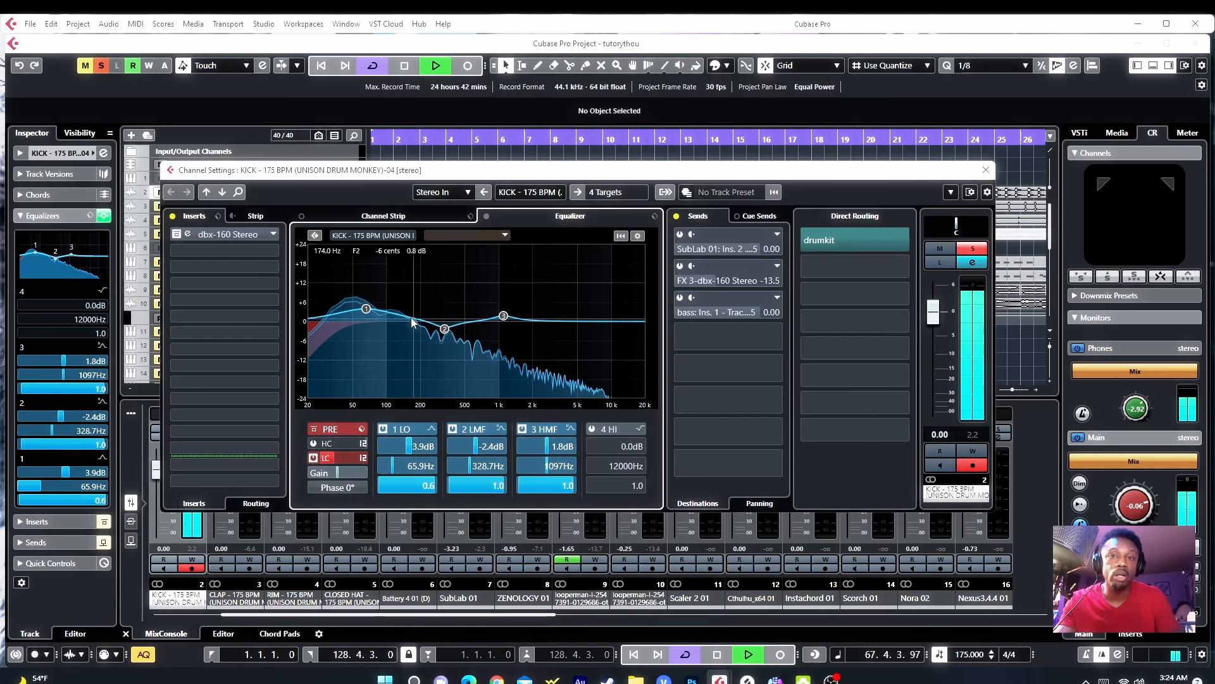
# Step: Activate the SubLab 01, FX 3-dbx-160 Stereo and bass sends on the KICK channel
pyautogui.click(221, 234)
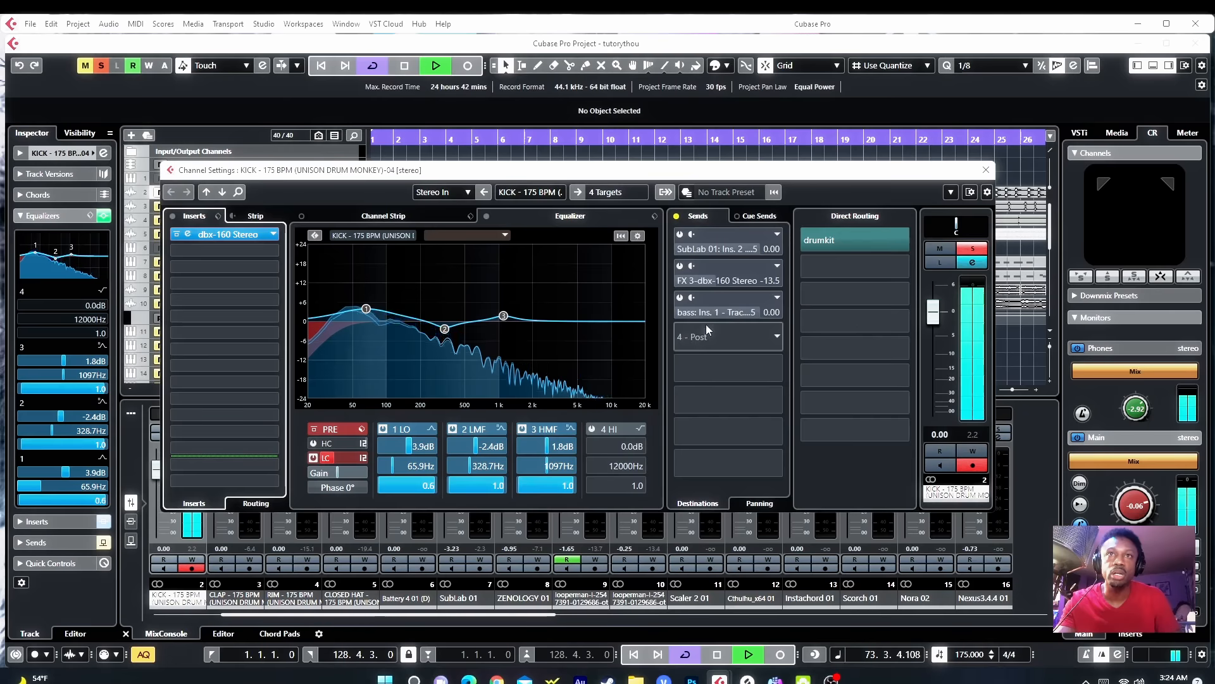
pyautogui.click(680, 234)
pyautogui.click(681, 266)
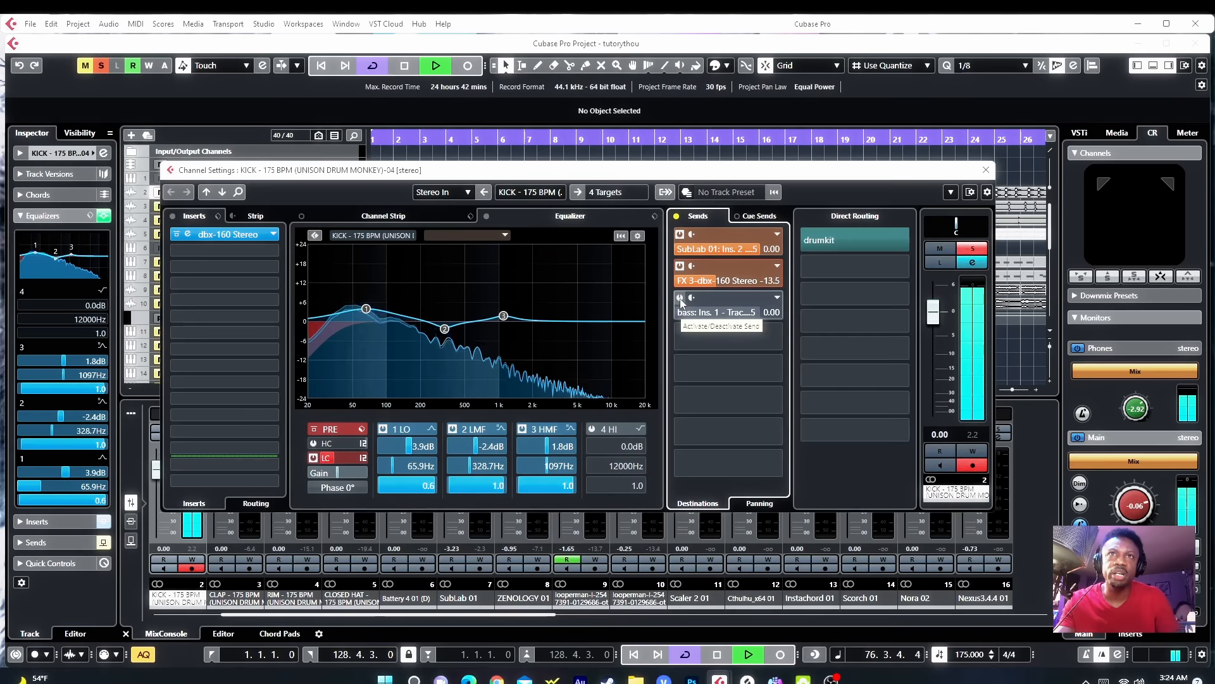
pyautogui.click(680, 298)
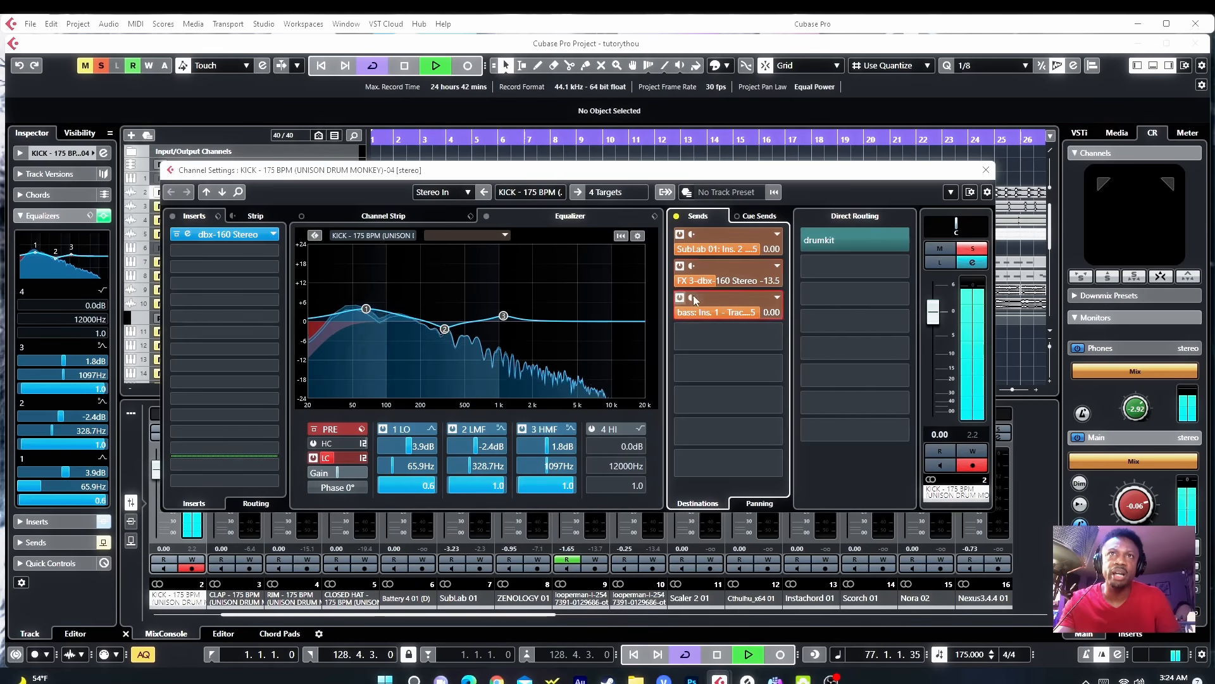
# Step: Toggle the FX 3-dbx-160 Stereo send on and off repeatedly to compare the sound
pyautogui.click(680, 266)
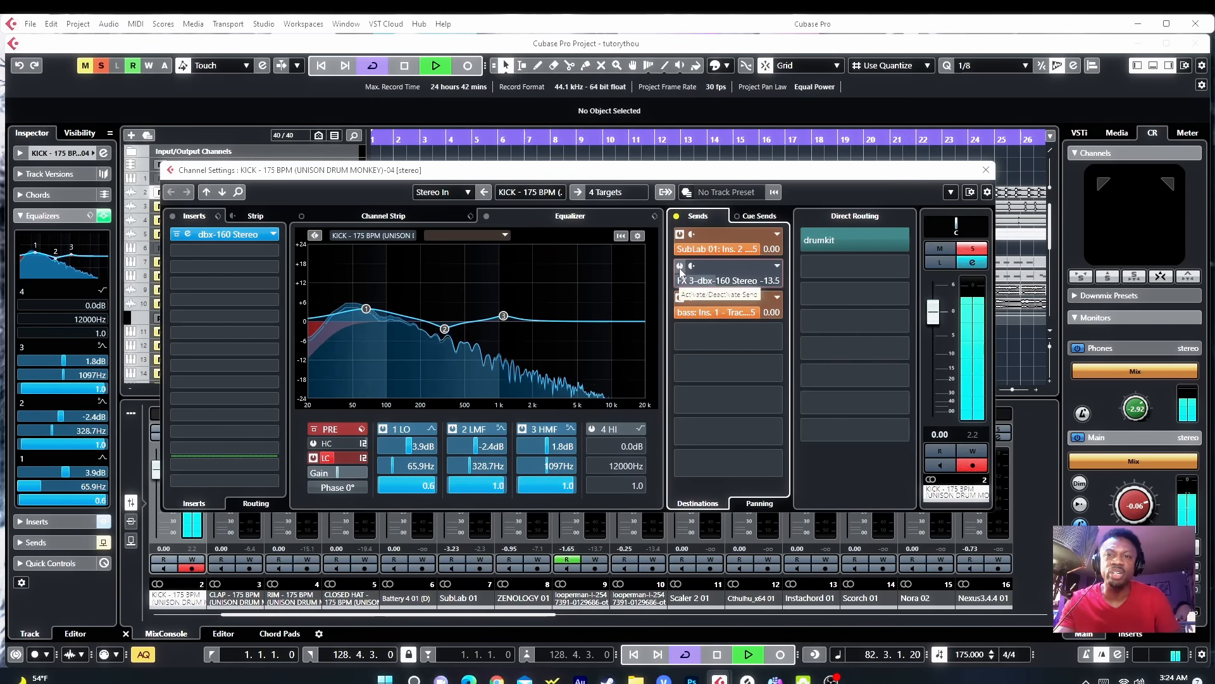
pyautogui.click(681, 267)
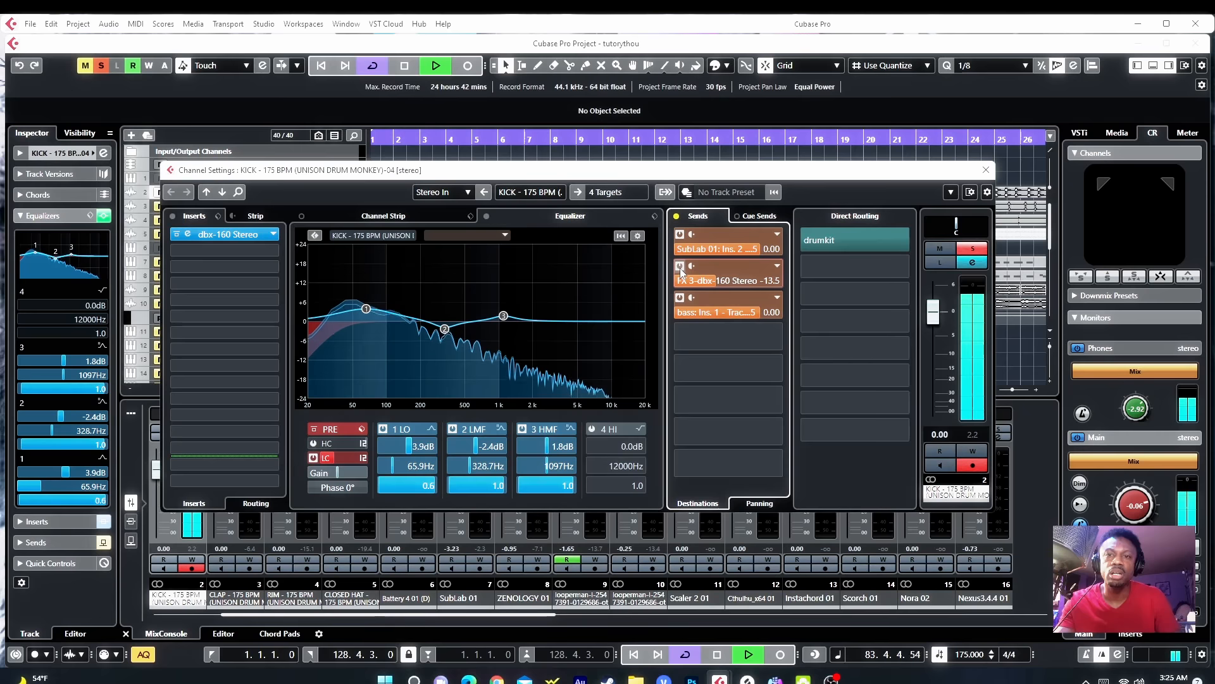
pyautogui.click(681, 267)
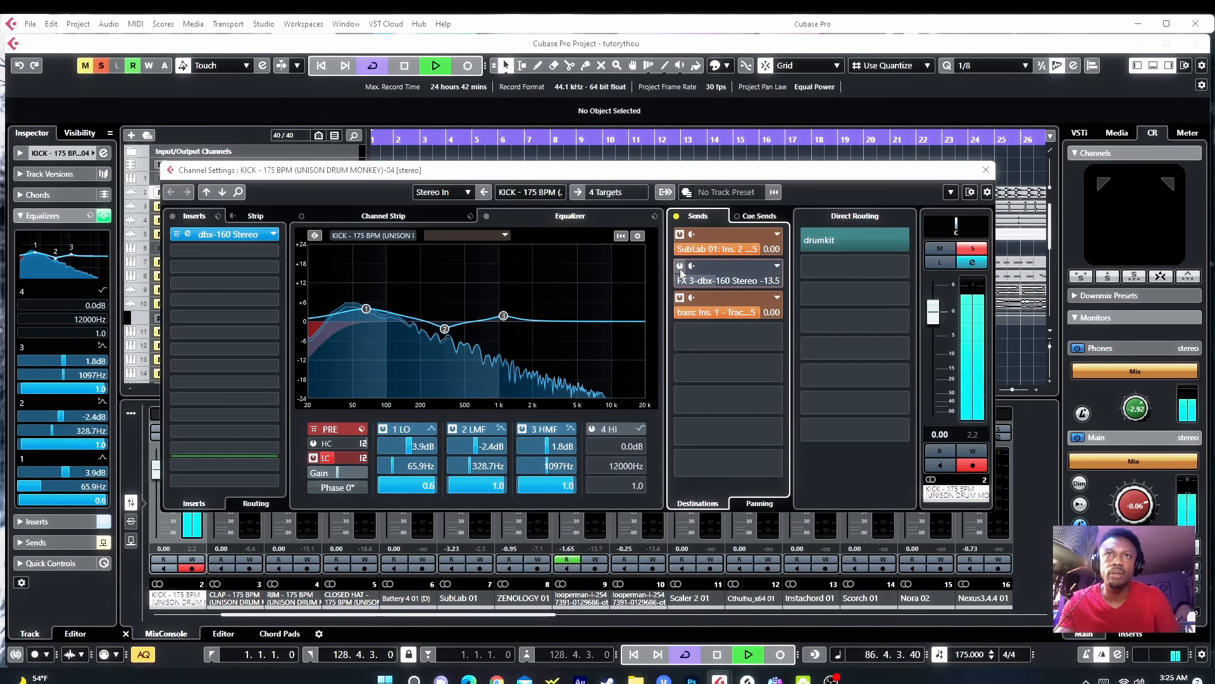
pyautogui.click(681, 267)
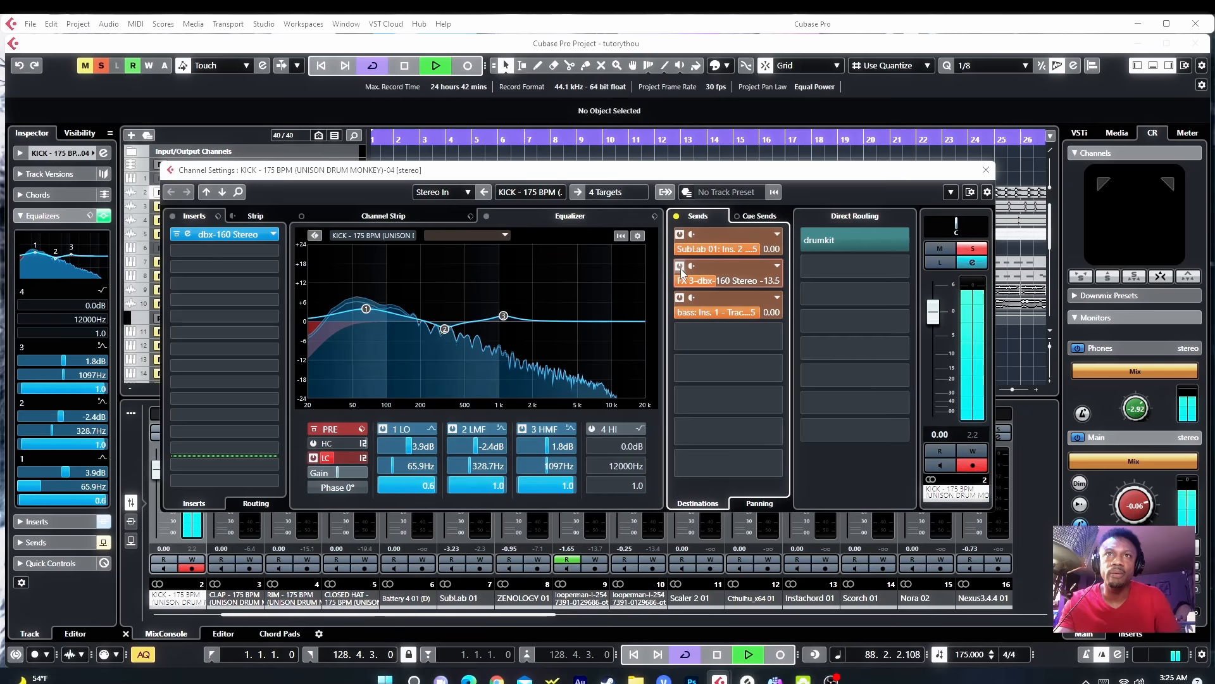
pyautogui.click(681, 267)
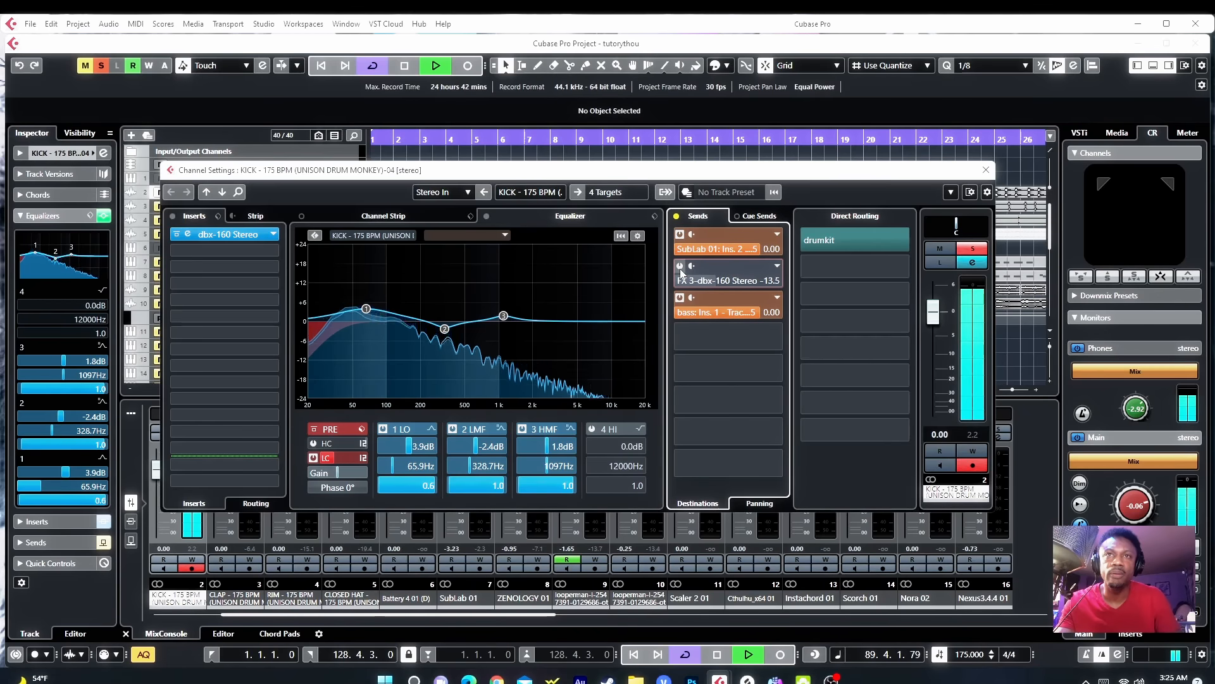
pyautogui.click(681, 267)
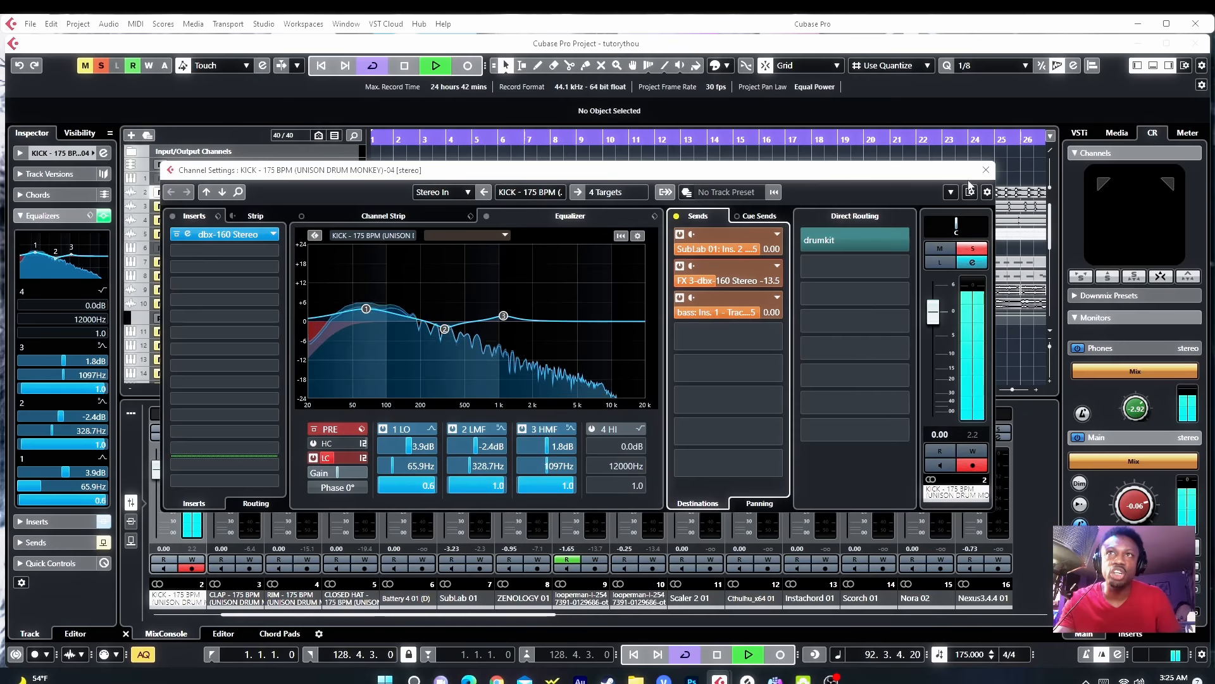
# Step: Close the channel settings and toggle mute and solo on the FX 2-TRS Classic Clipper and FX 3-dbx-160 return channels
pyautogui.click(985, 170)
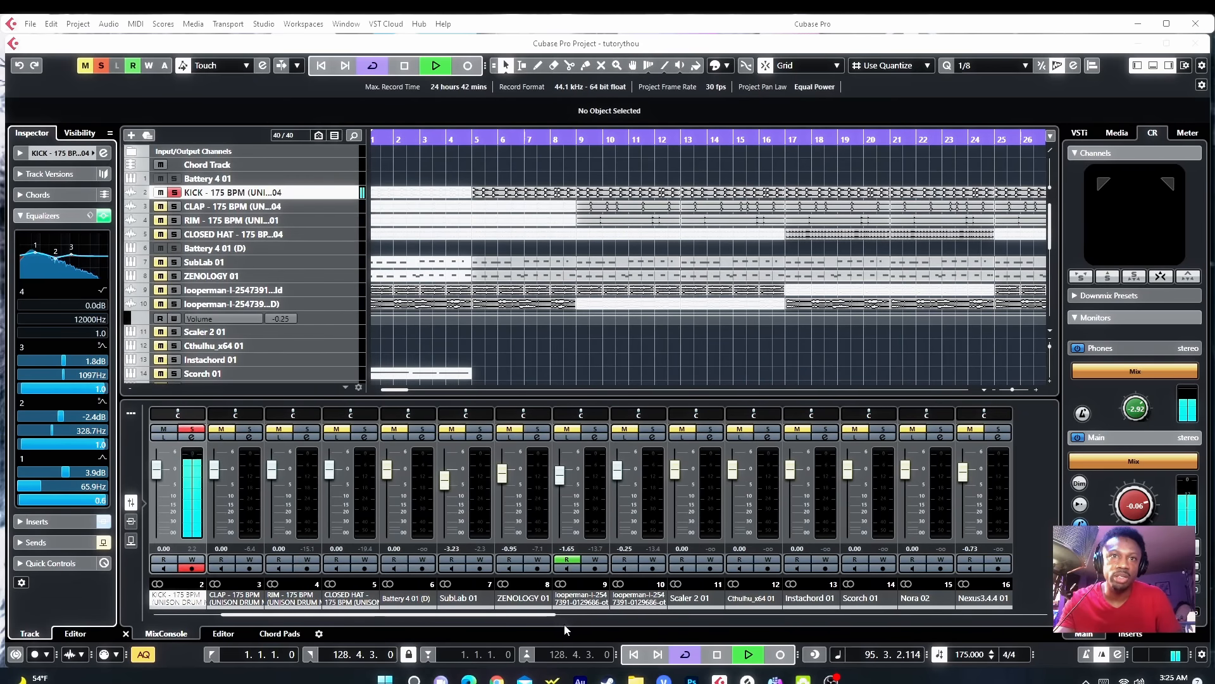
pyautogui.moveTo(551, 619); pyautogui.dragTo(989, 612)
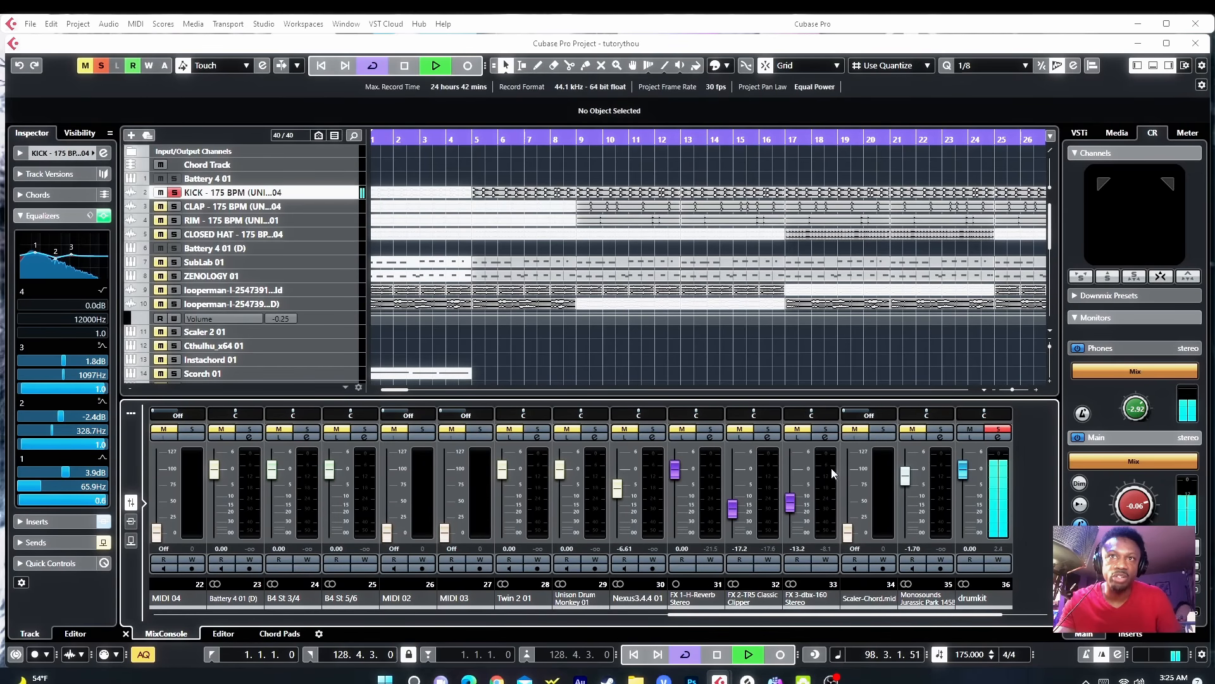
pyautogui.click(797, 430)
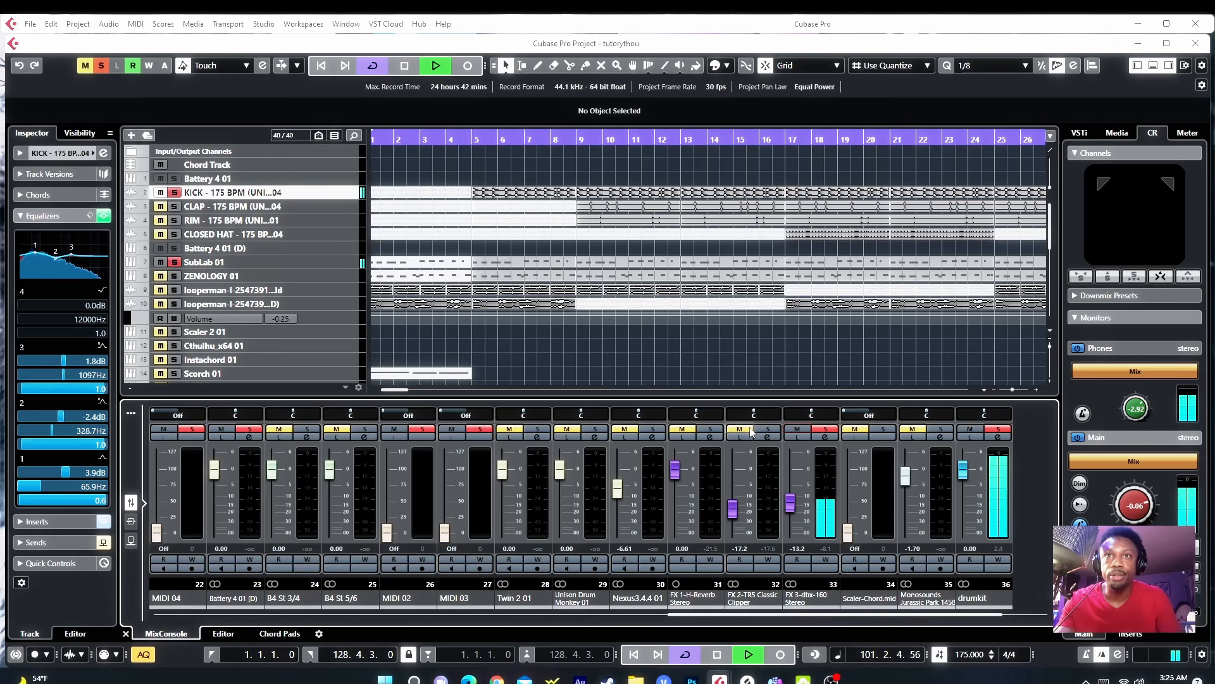
pyautogui.click(747, 431)
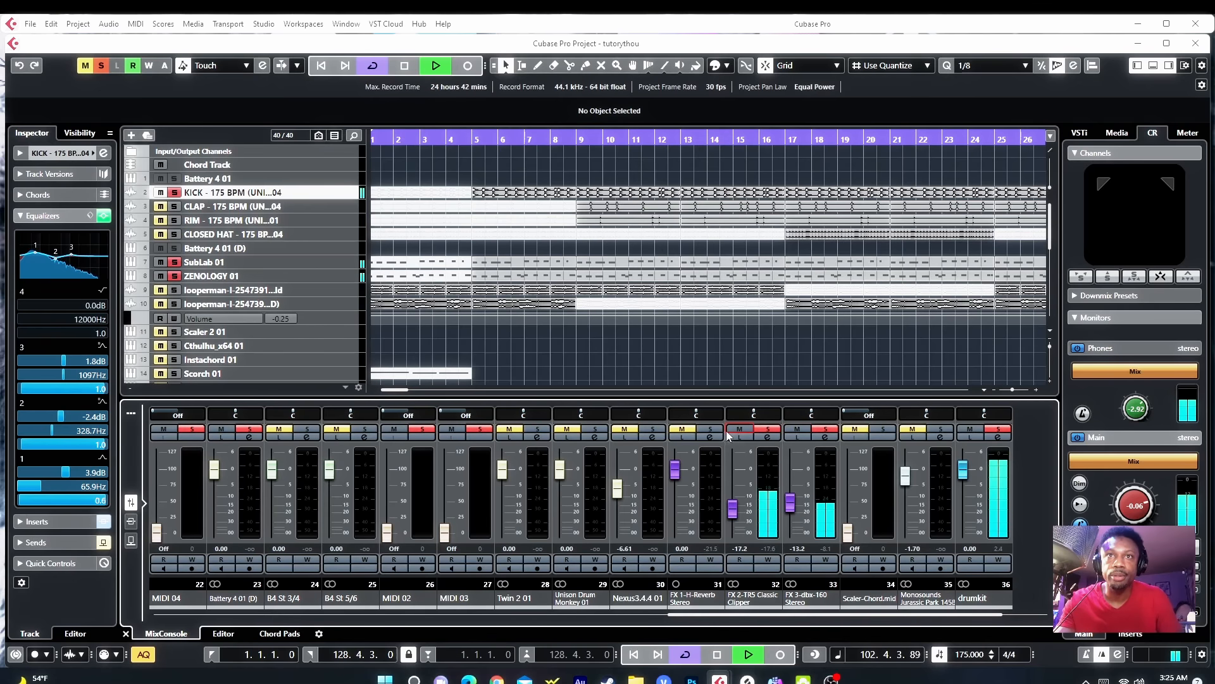
pyautogui.click(767, 431)
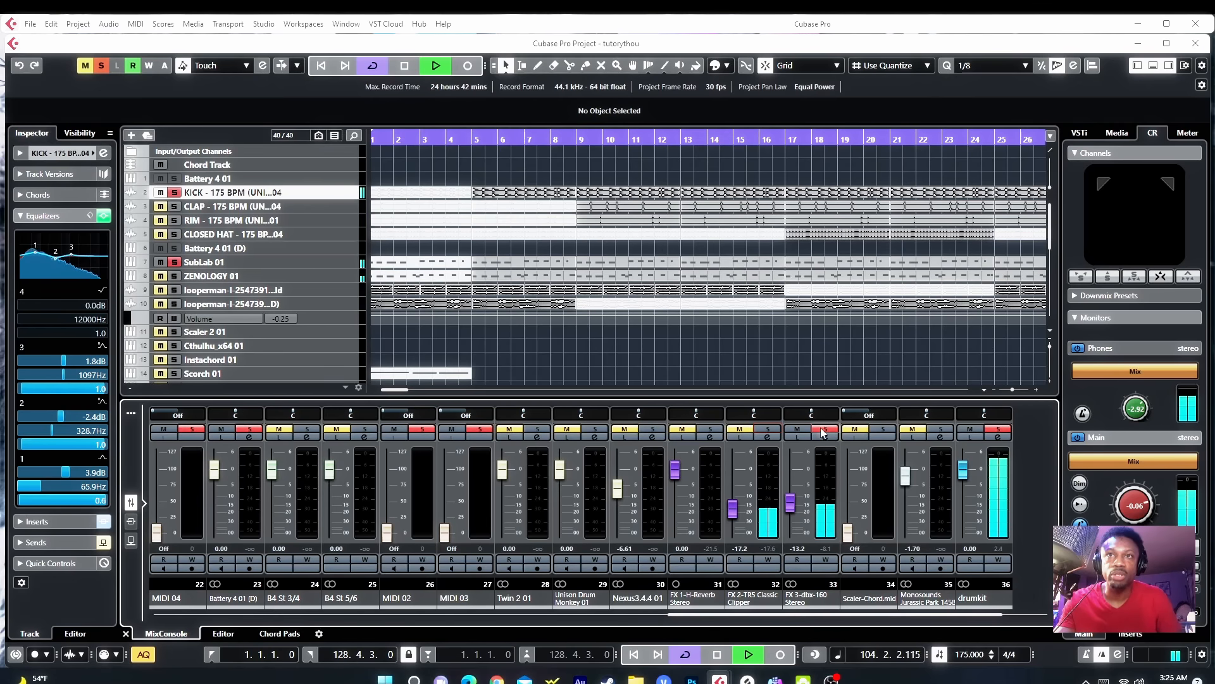
# Step: Unmute the SubLab 01 and ZENOLOGY 01 tracks
pyautogui.click(160, 262)
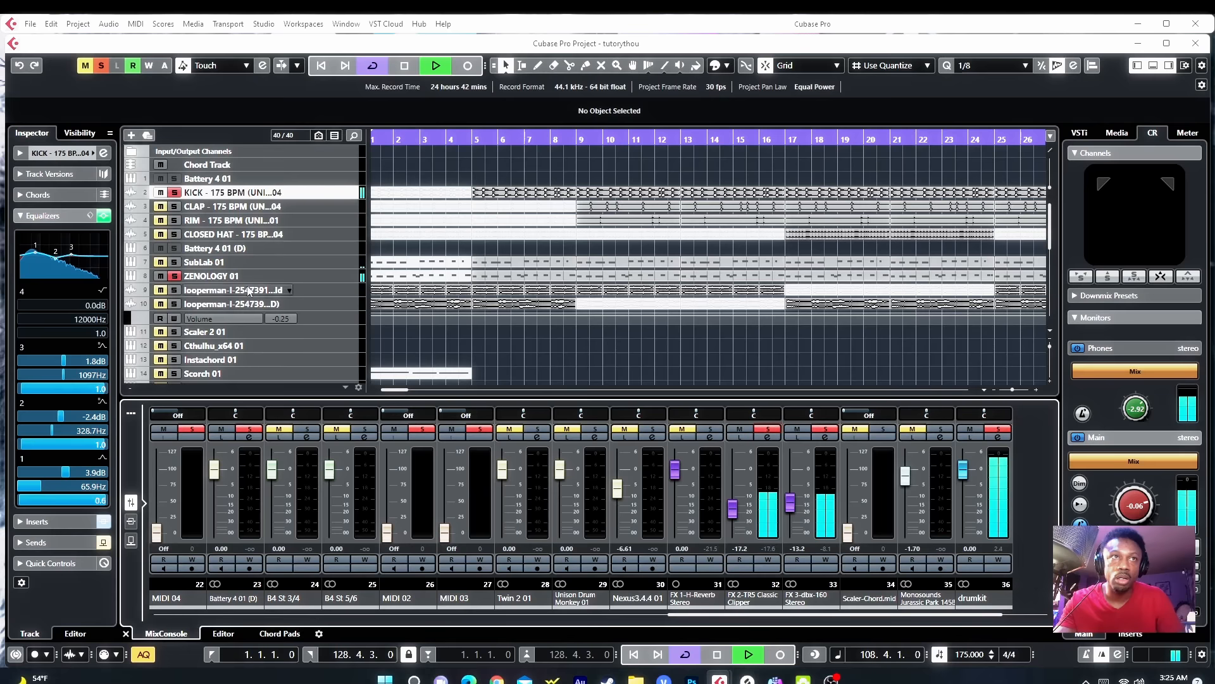
pyautogui.click(161, 276)
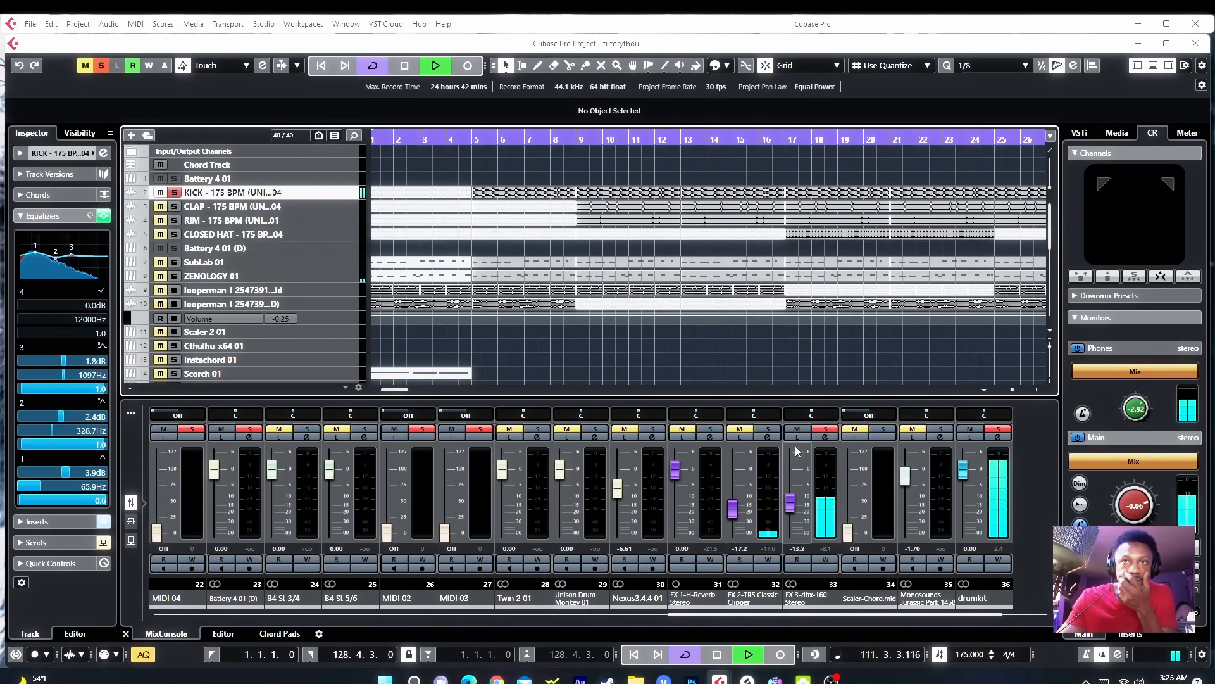
# Step: Raise the FX 3-dbx-160 Stereo fader to about -0.69 dB and the FX 2-TRS Classic Clipper fader to about -10.2 dB
pyautogui.click(793, 507)
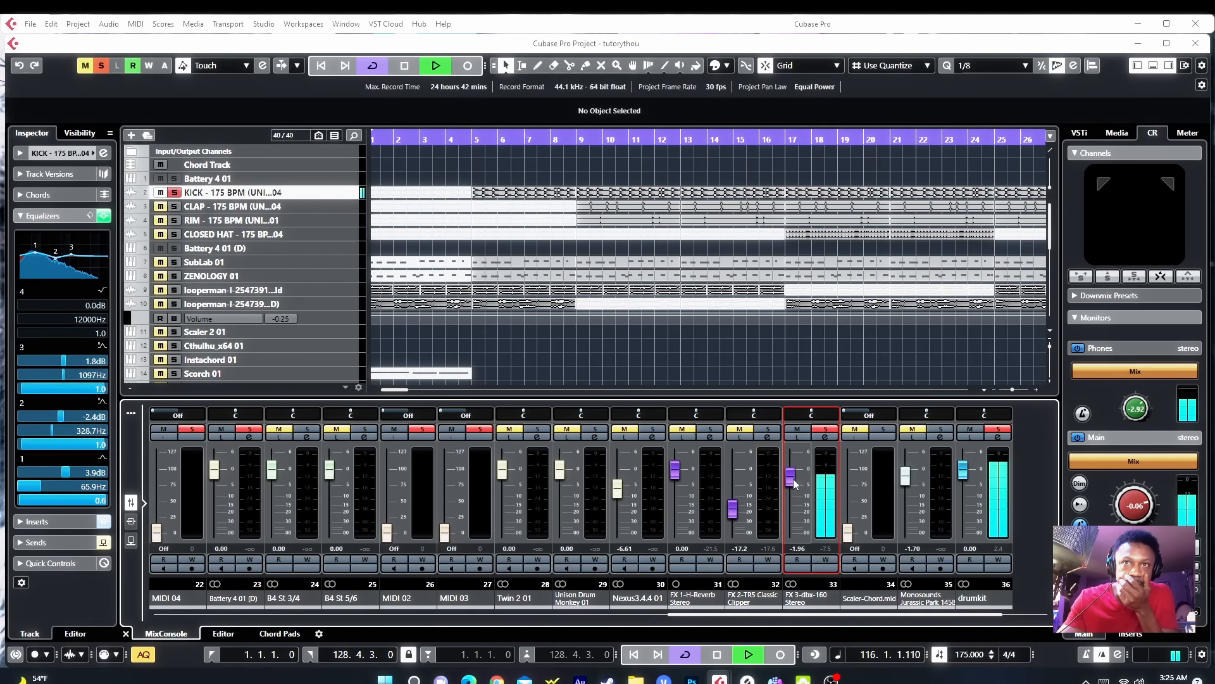
pyautogui.moveTo(793, 477); pyautogui.dragTo(795, 473)
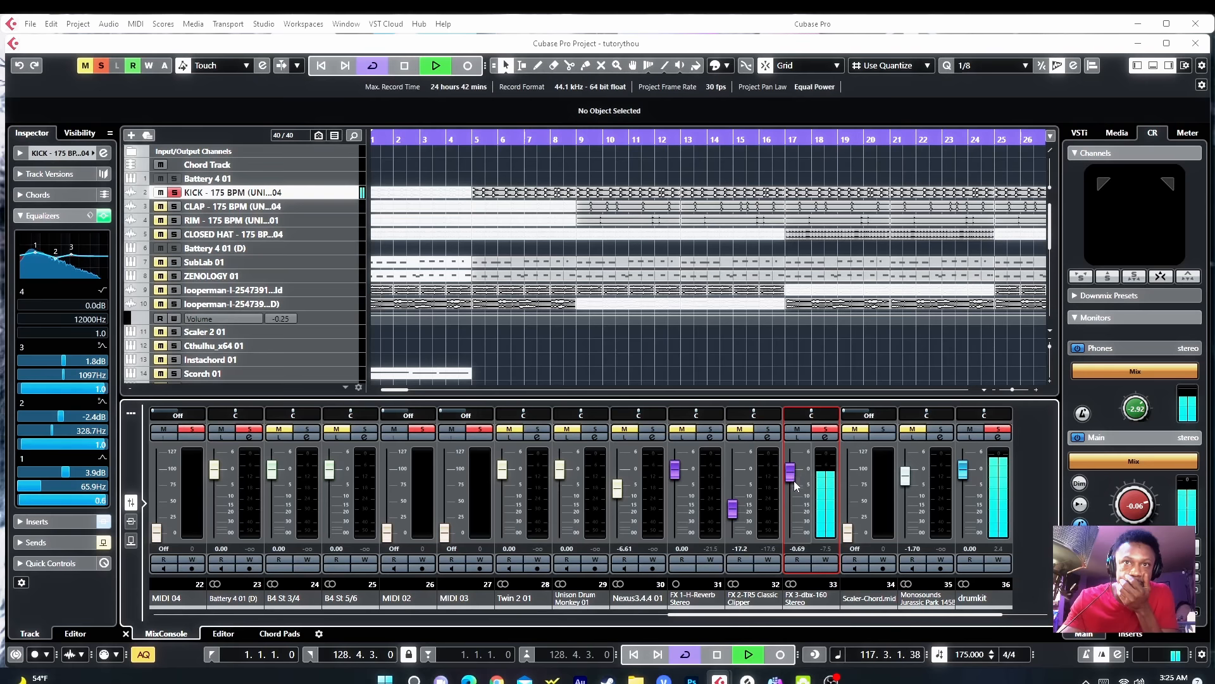
pyautogui.click(736, 513)
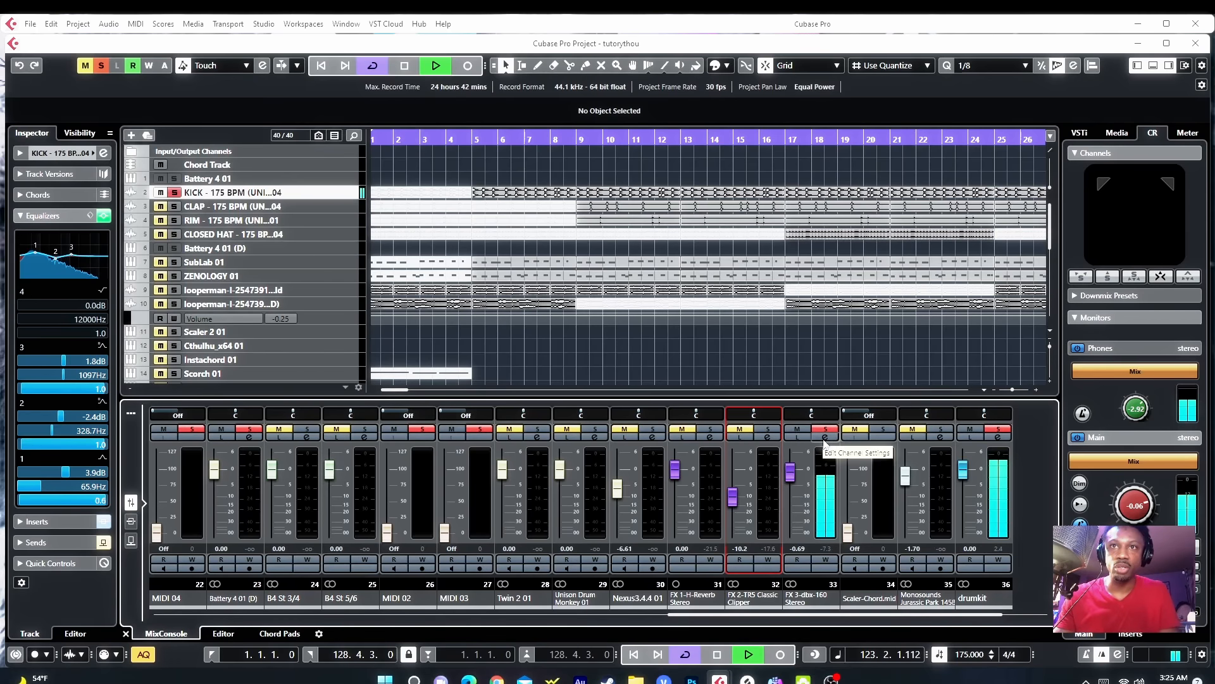
# Step: Open the channel settings of the FX 3-dbx-160 Stereo return channel
pyautogui.click(823, 438)
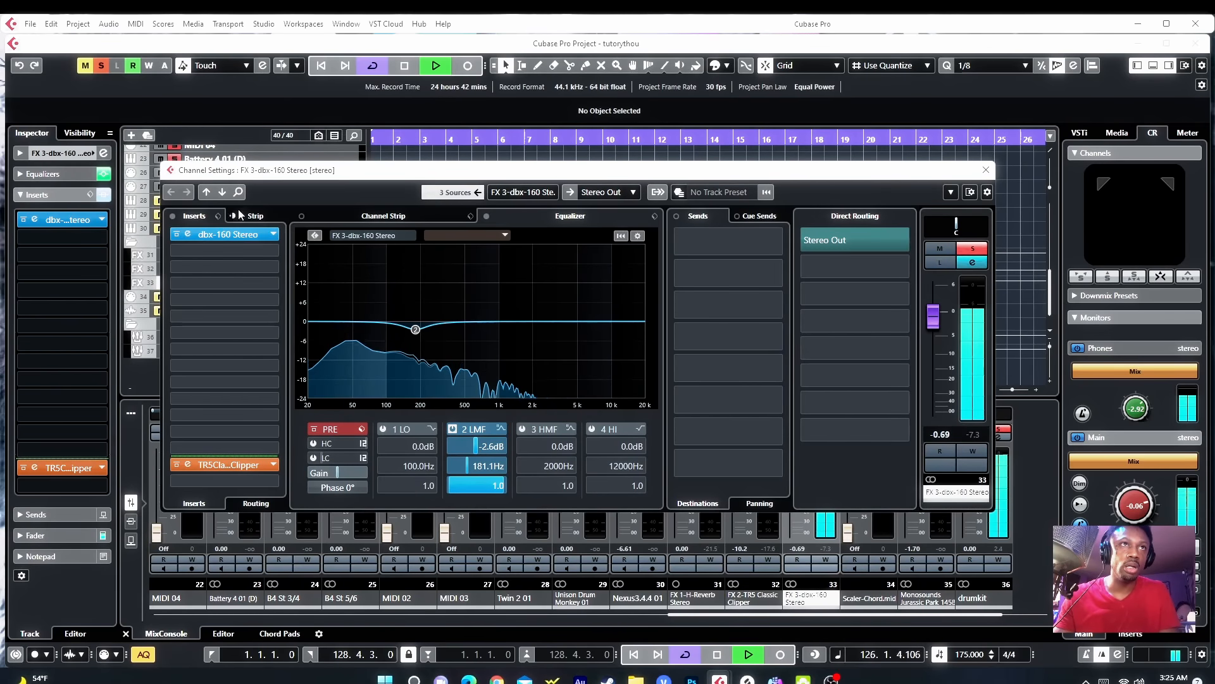
# Step: Open the dbx-160 insert on the FX 3-dbx-160 Stereo return, nudge its Compression L knob slightly, and close it
pyautogui.click(175, 465)
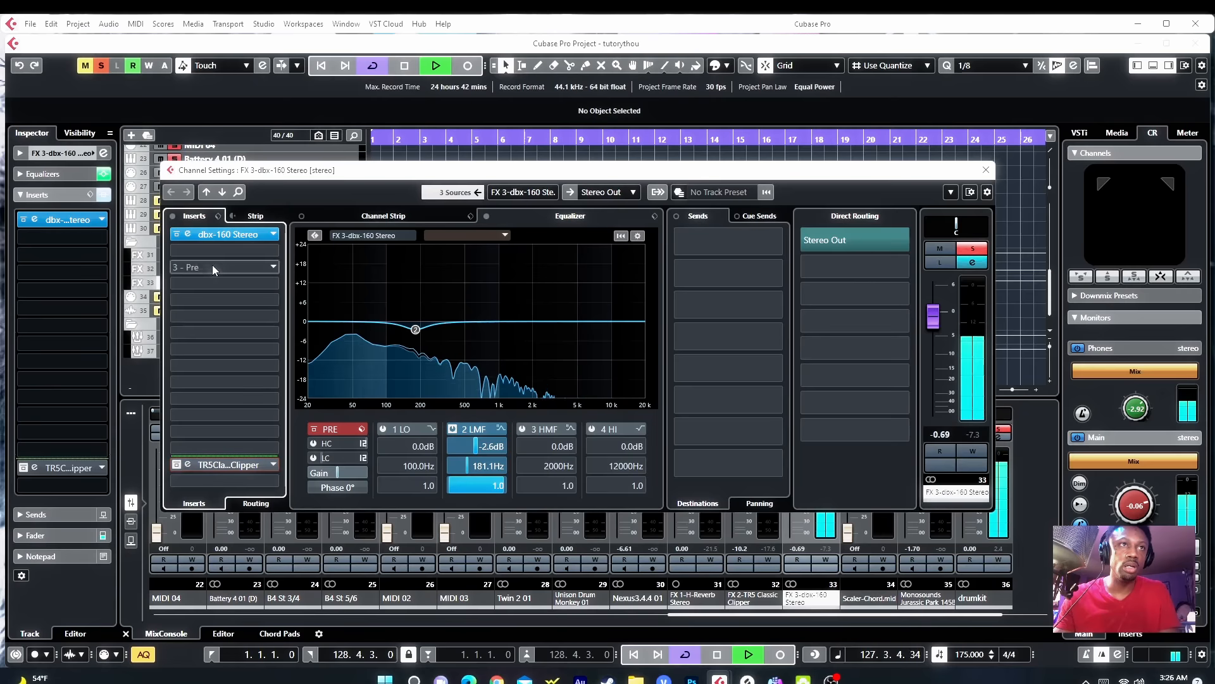
pyautogui.click(188, 235)
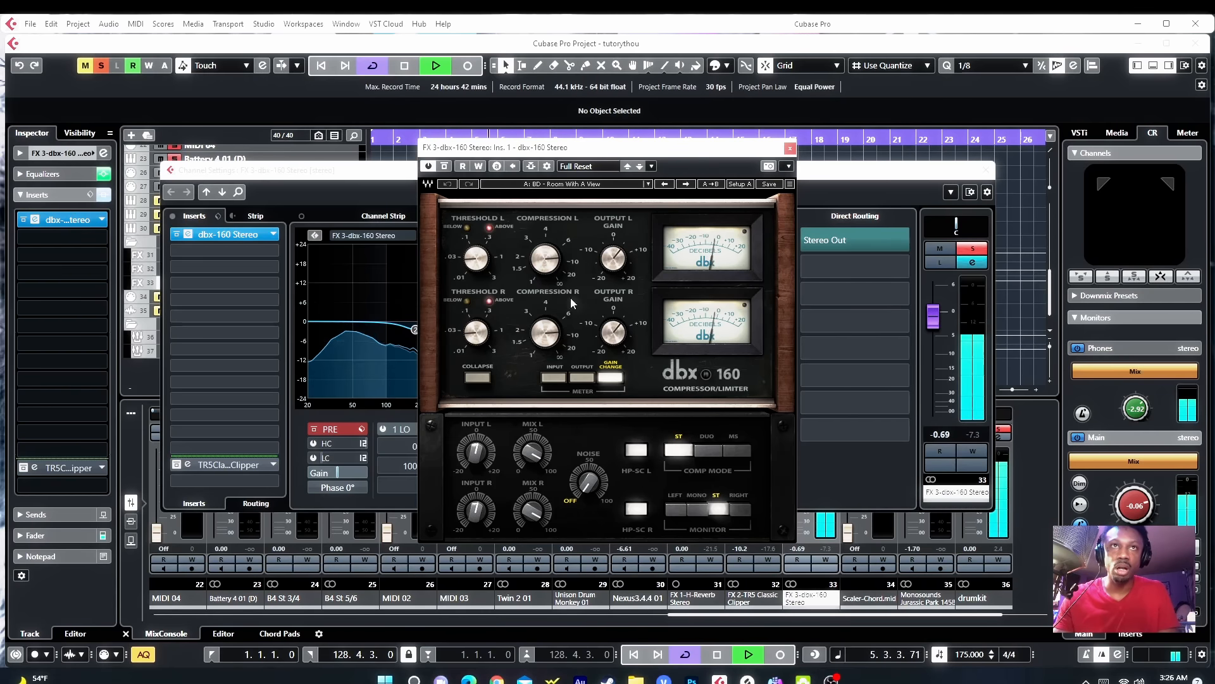
pyautogui.moveTo(548, 267)
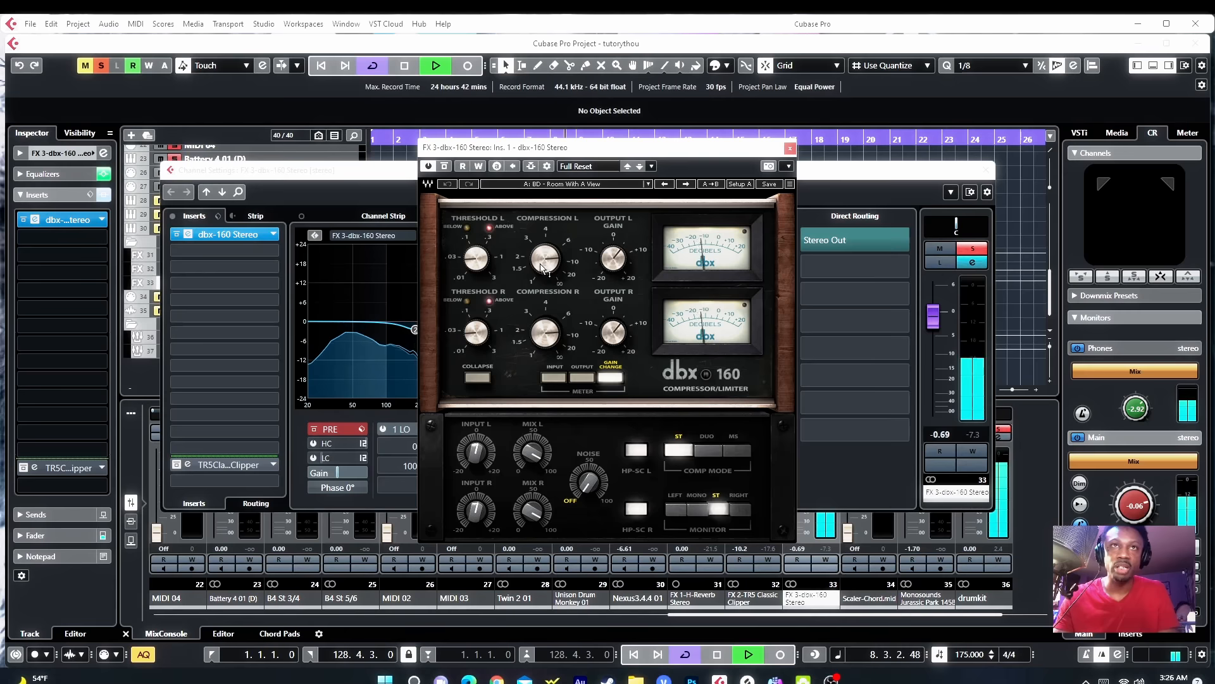
pyautogui.moveTo(540, 265); pyautogui.dragTo(540, 260)
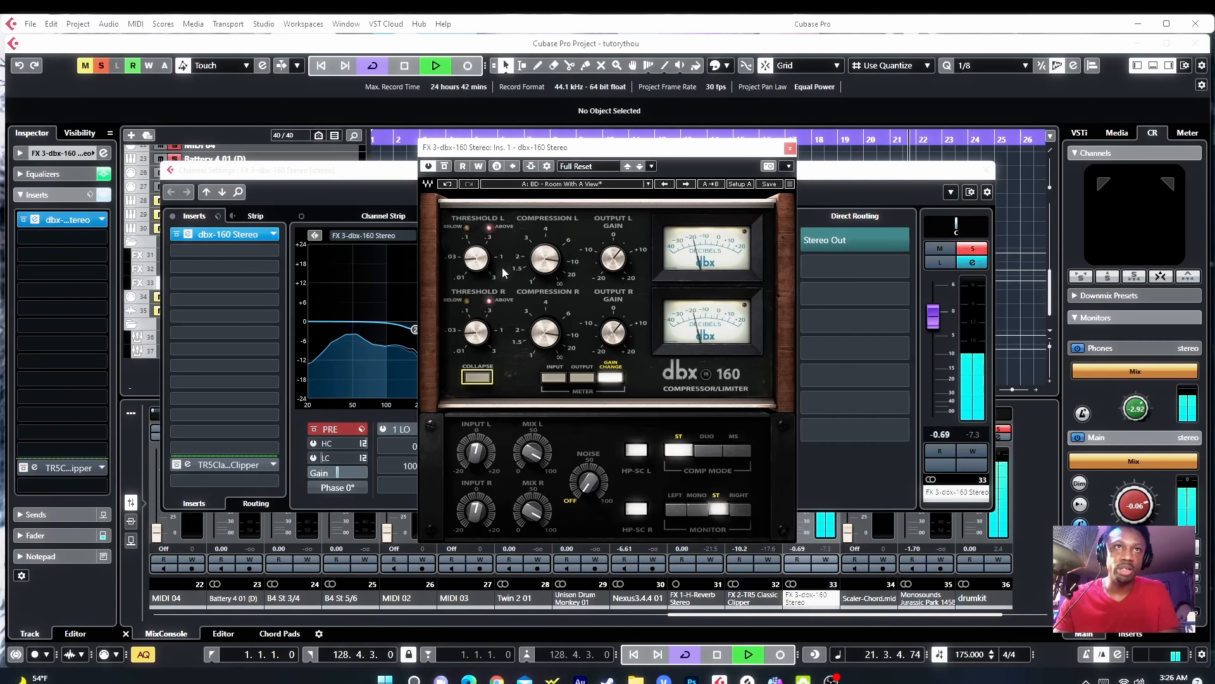
pyautogui.moveTo(480, 265)
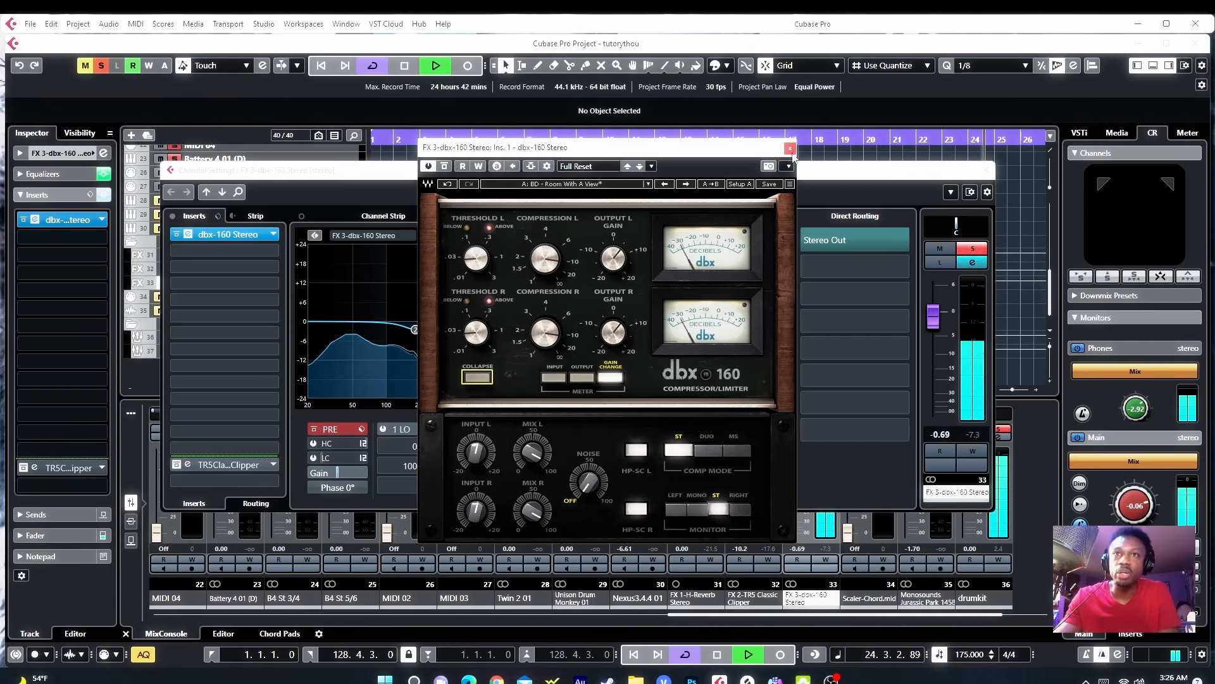
pyautogui.click(790, 148)
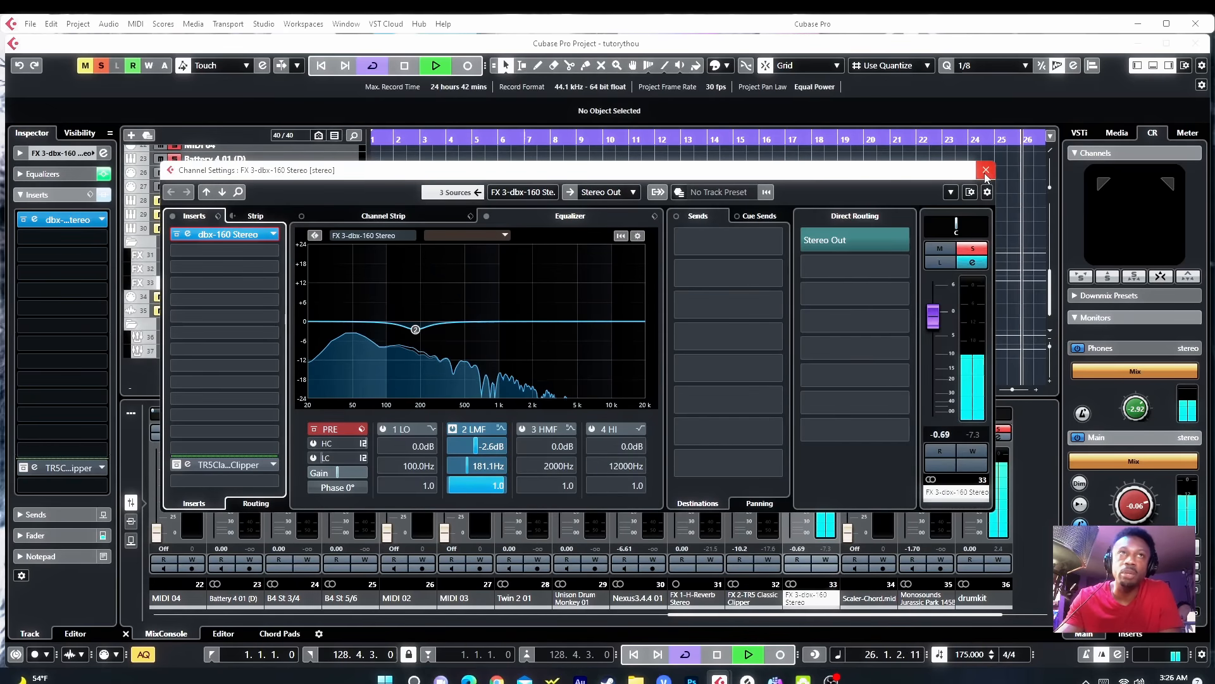
# Step: Open the KICK track's channel settings and raise its send to FX 3-dbx-160 Stereo to -3.21 dB
pyautogui.press('Escape')
pyautogui.scroll(5, 430, 253)
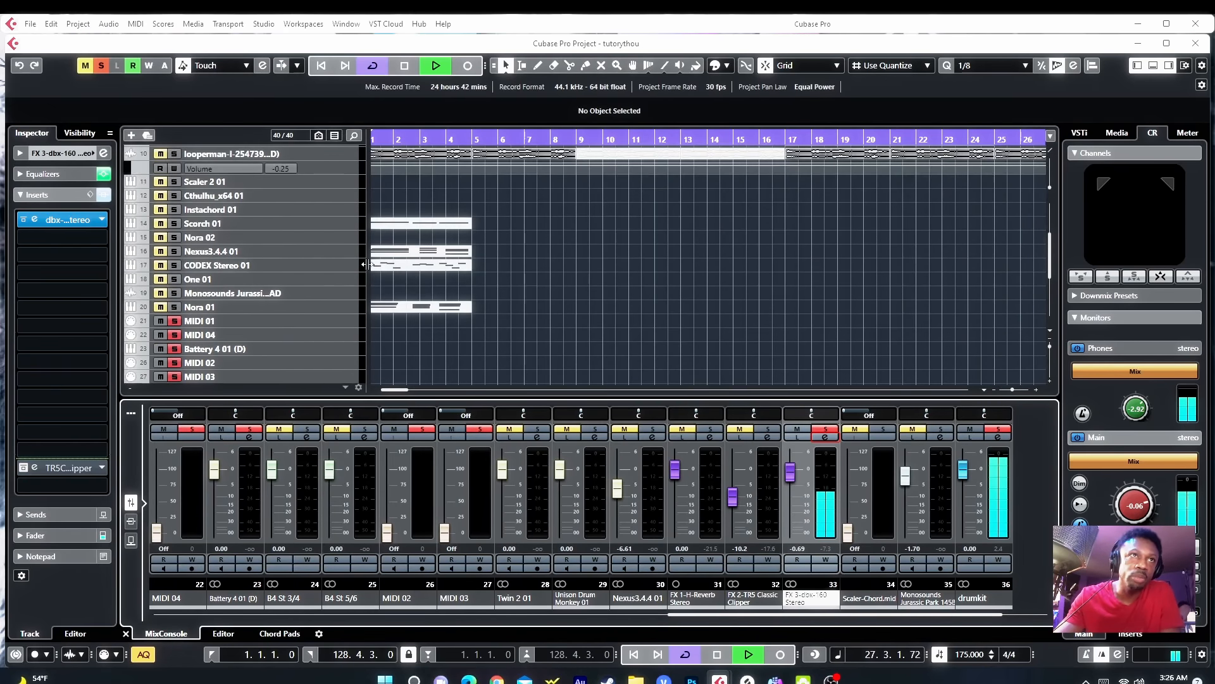
pyautogui.scroll(4, 393, 273)
pyautogui.click(325, 188)
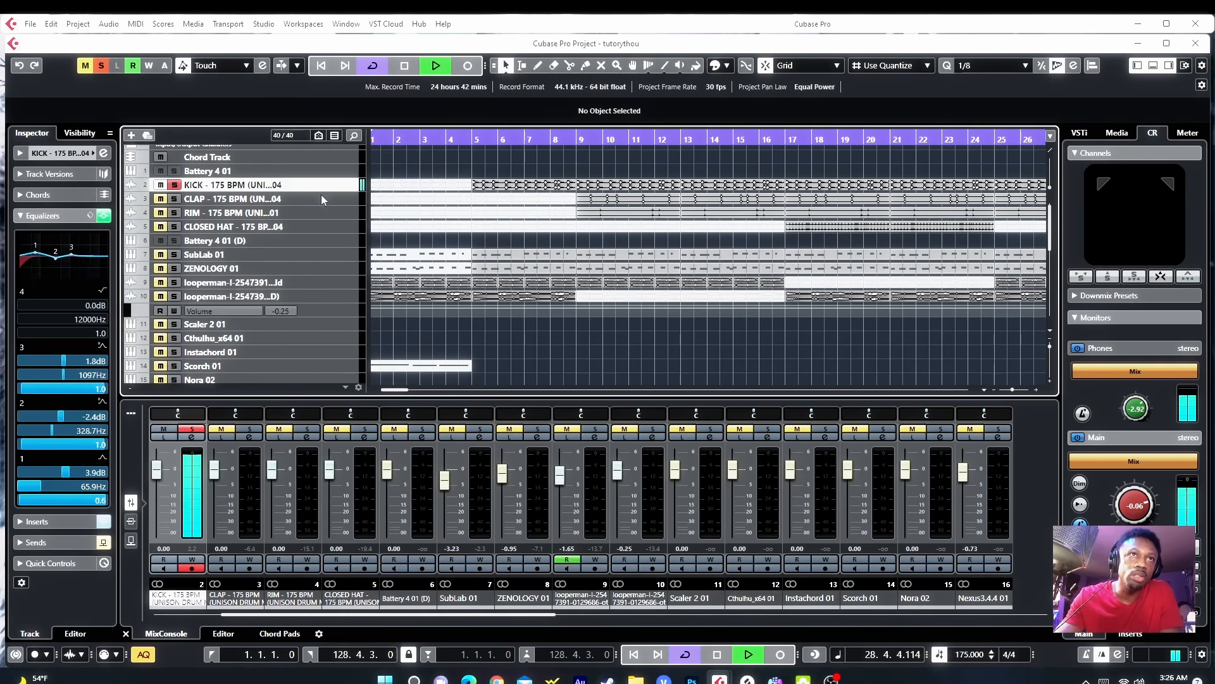
pyautogui.click(104, 154)
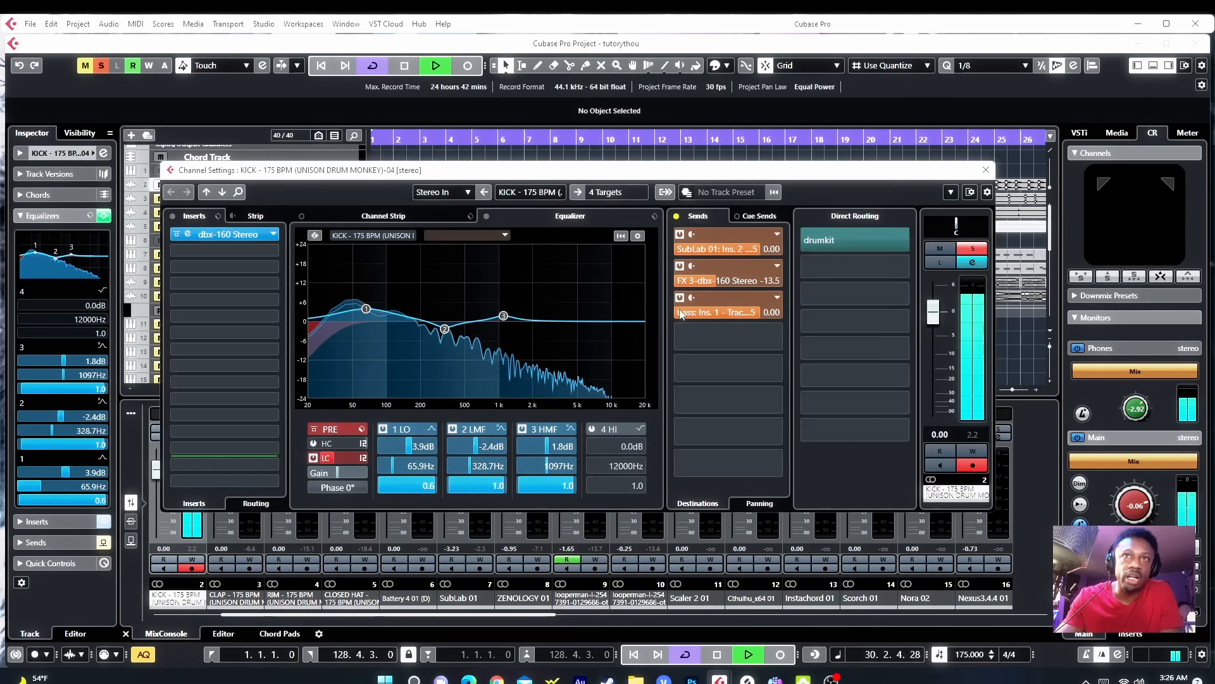
pyautogui.click(733, 282)
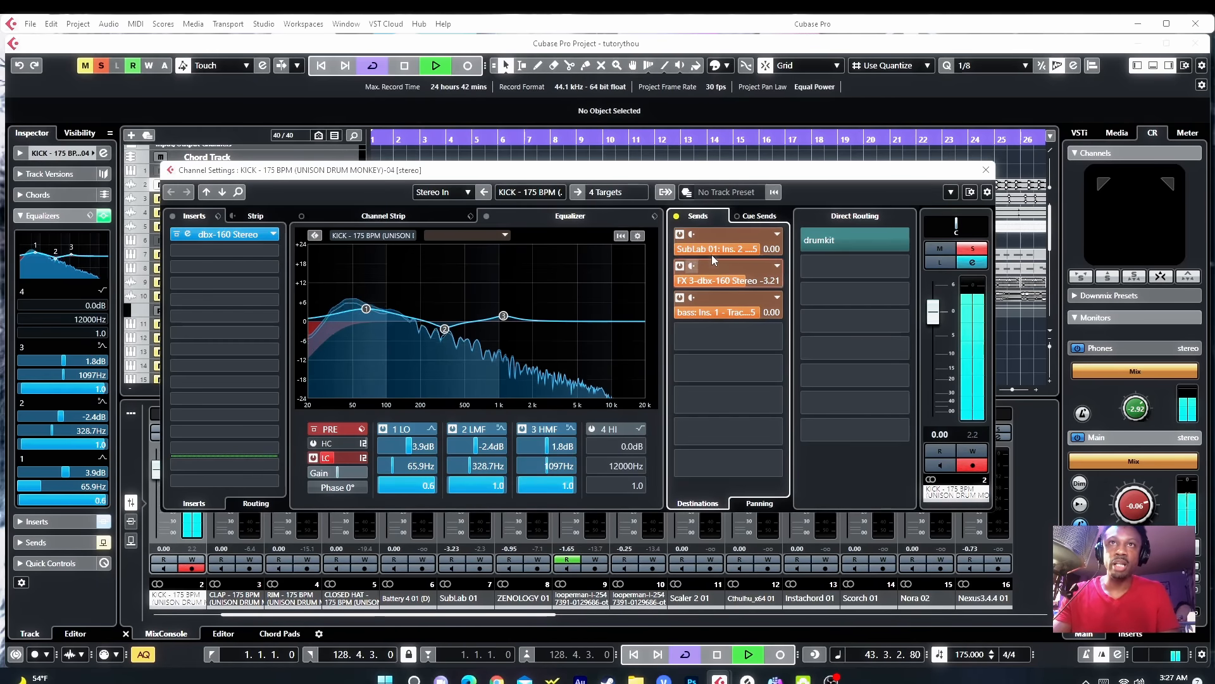
pyautogui.click(987, 170)
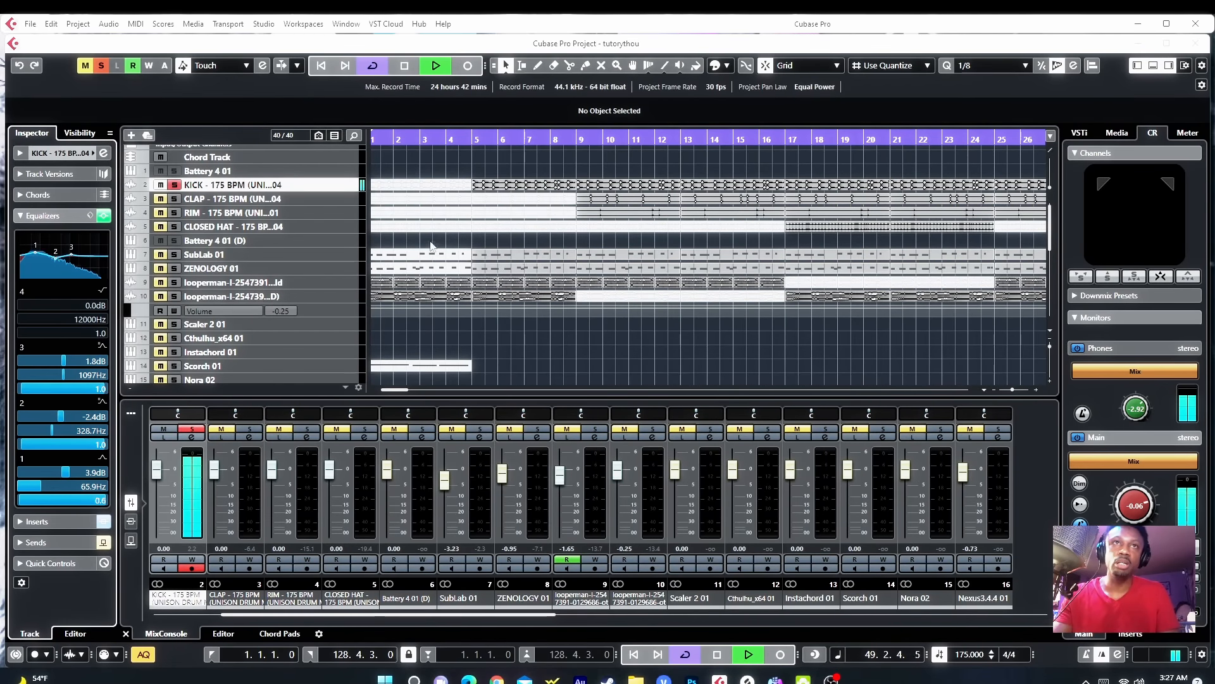
# Step: Solo SubLab 01 and raise the low-cut filter frequency in its channel settings
pyautogui.click(175, 254)
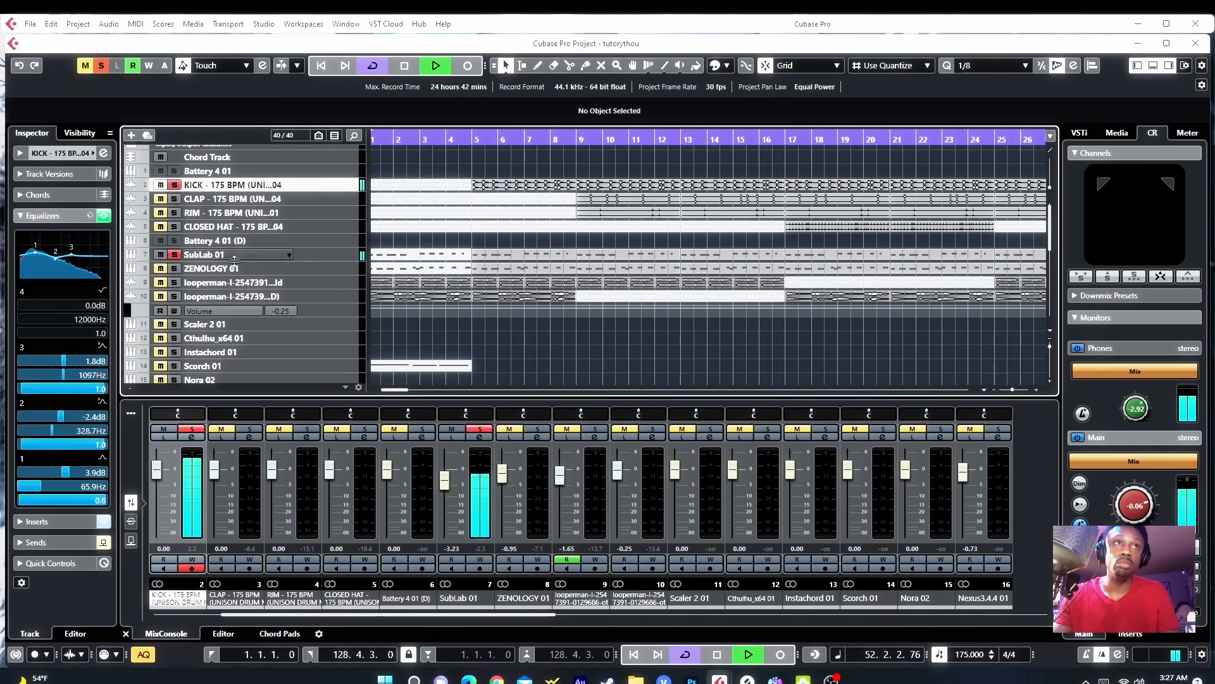
pyautogui.click(322, 256)
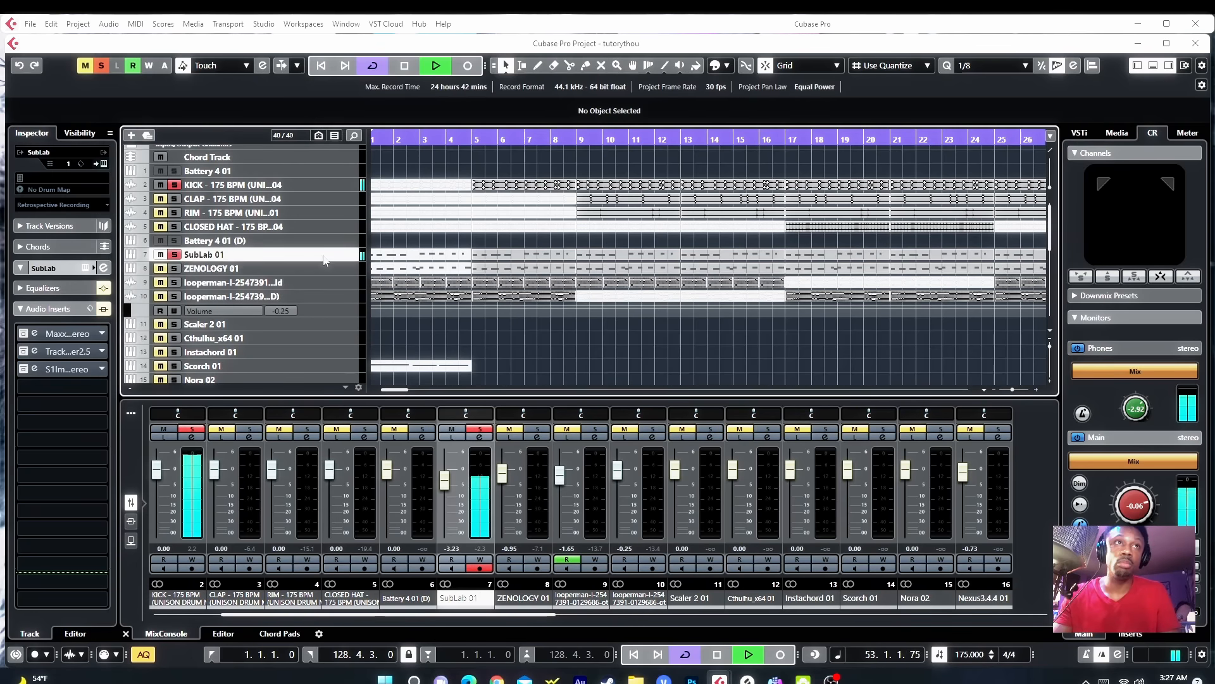
pyautogui.click(70, 287)
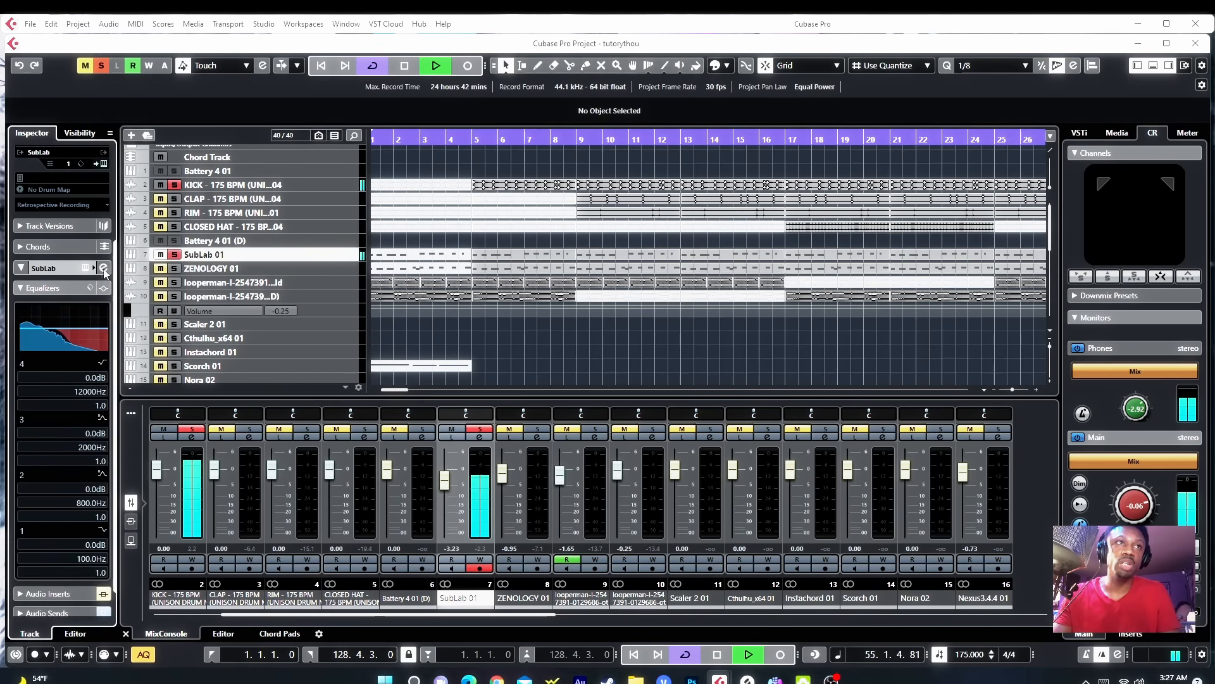
pyautogui.click(103, 267)
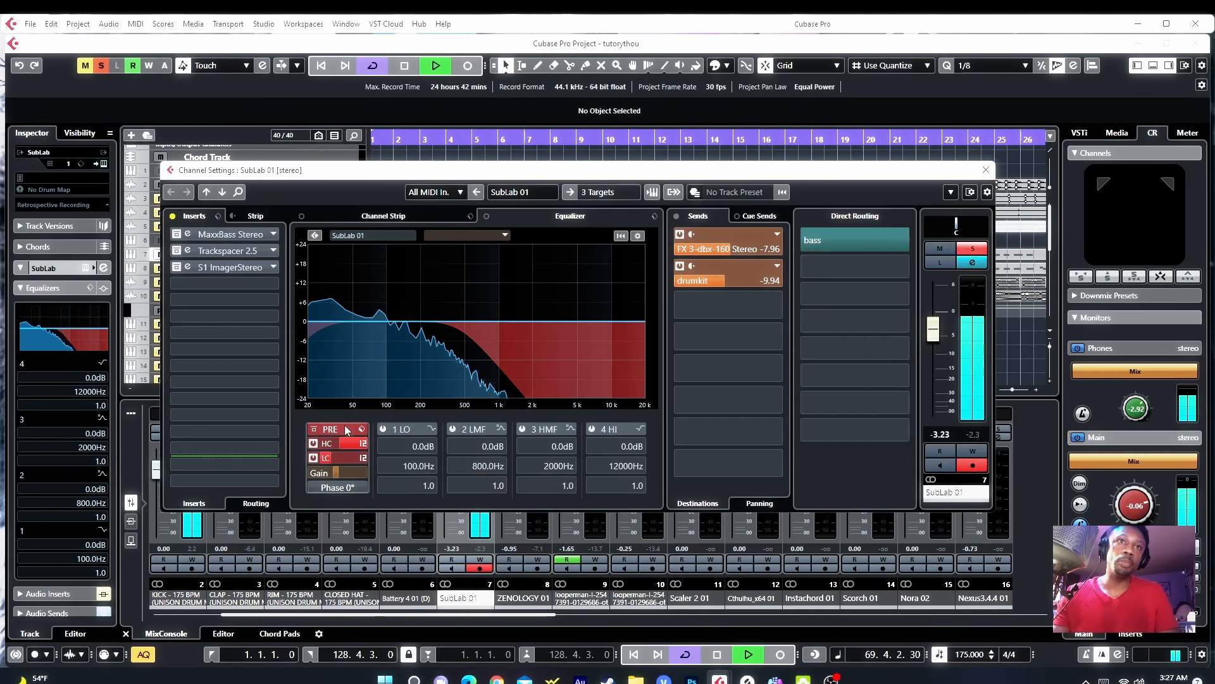
pyautogui.moveTo(341, 461)
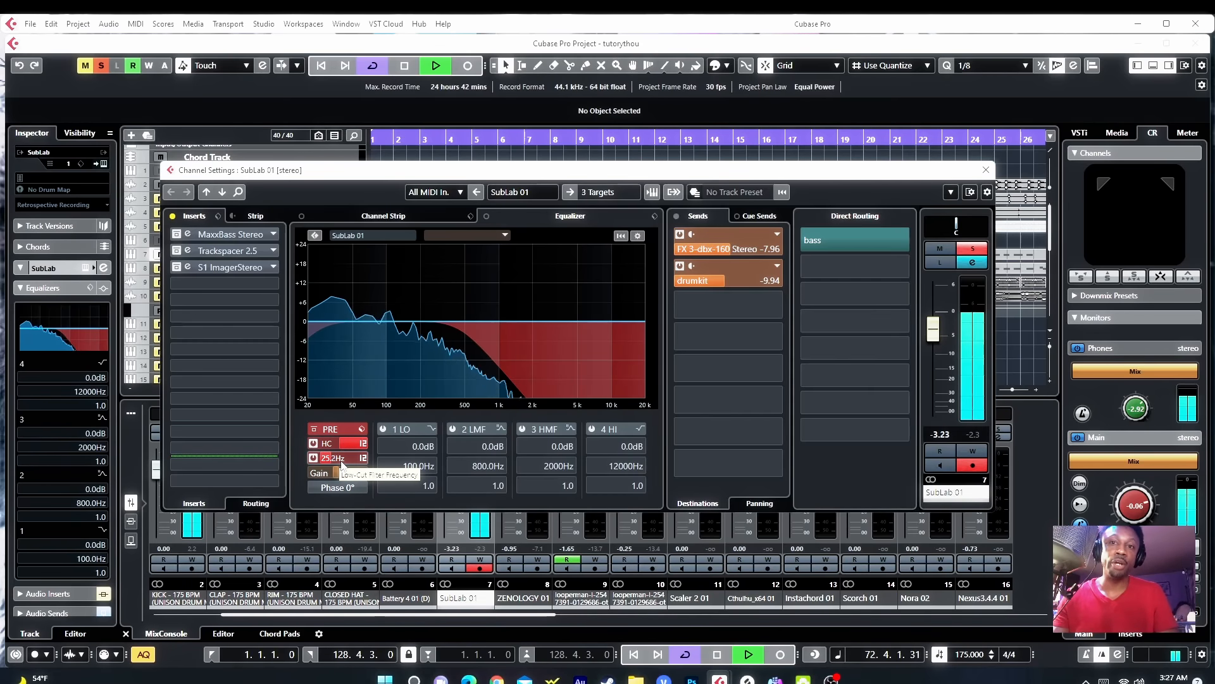
pyautogui.scroll(2, 341, 461)
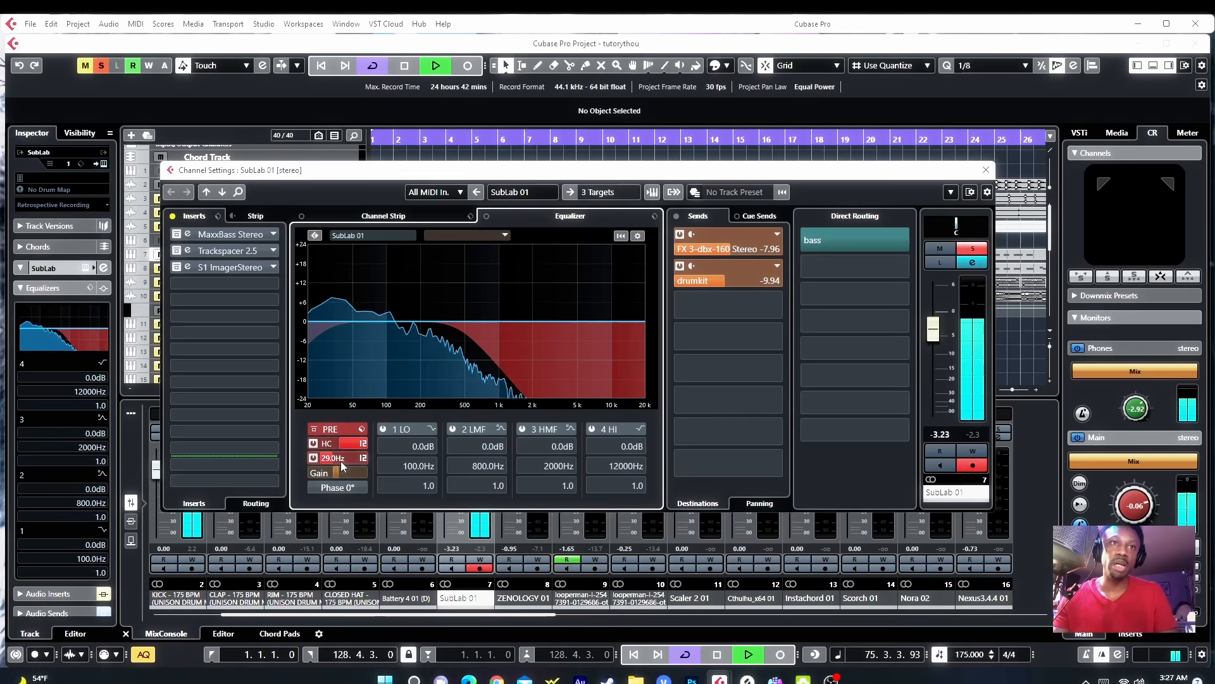
pyautogui.scroll(1, 341, 462)
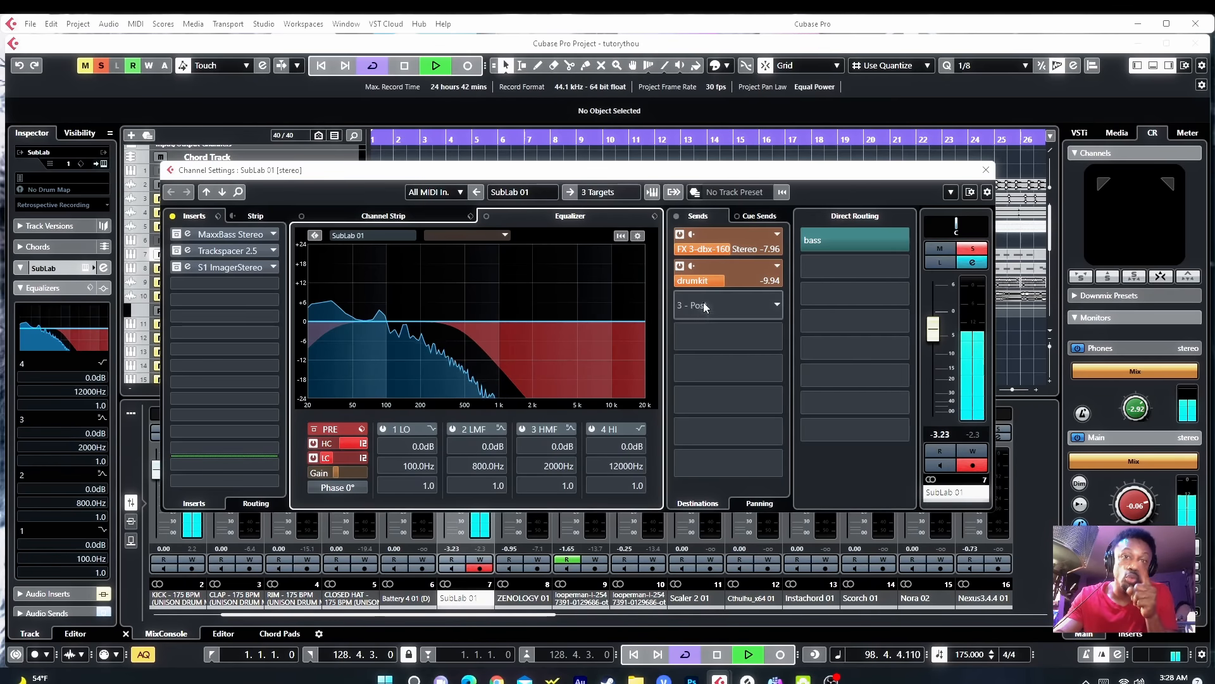
pyautogui.click(985, 171)
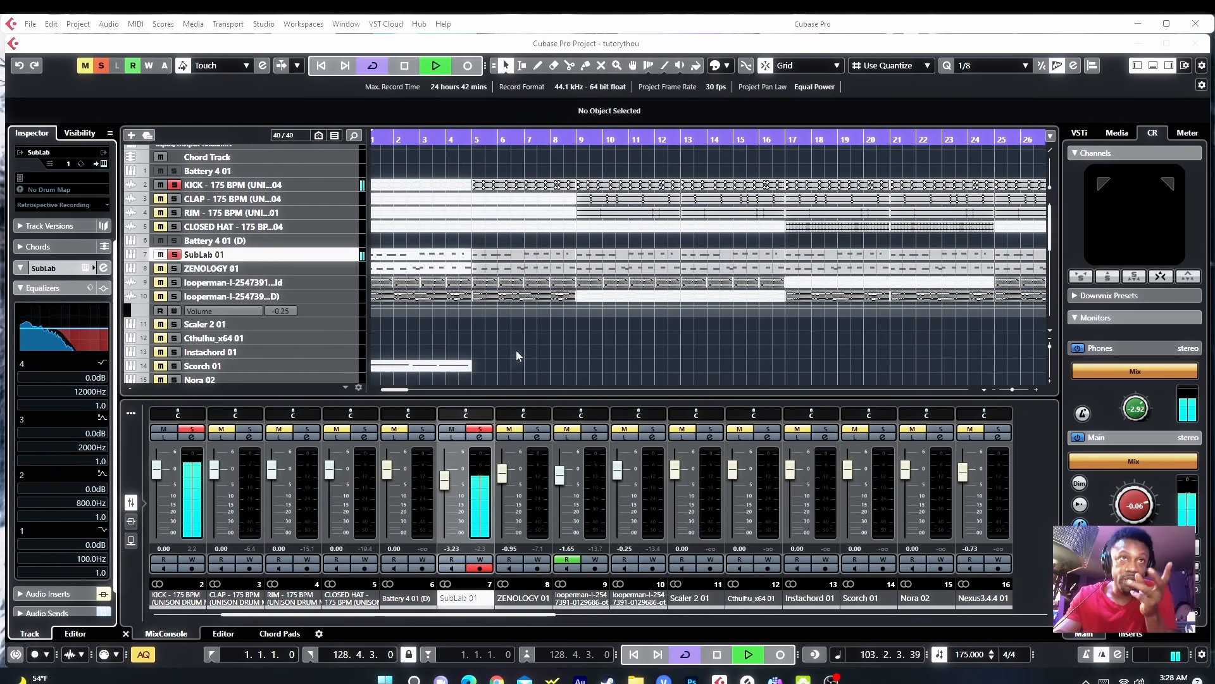
# Step: Open SubLab 01's MaxxBass insert, audition it bypassed and active, and reset its clip indicator
pyautogui.click(103, 269)
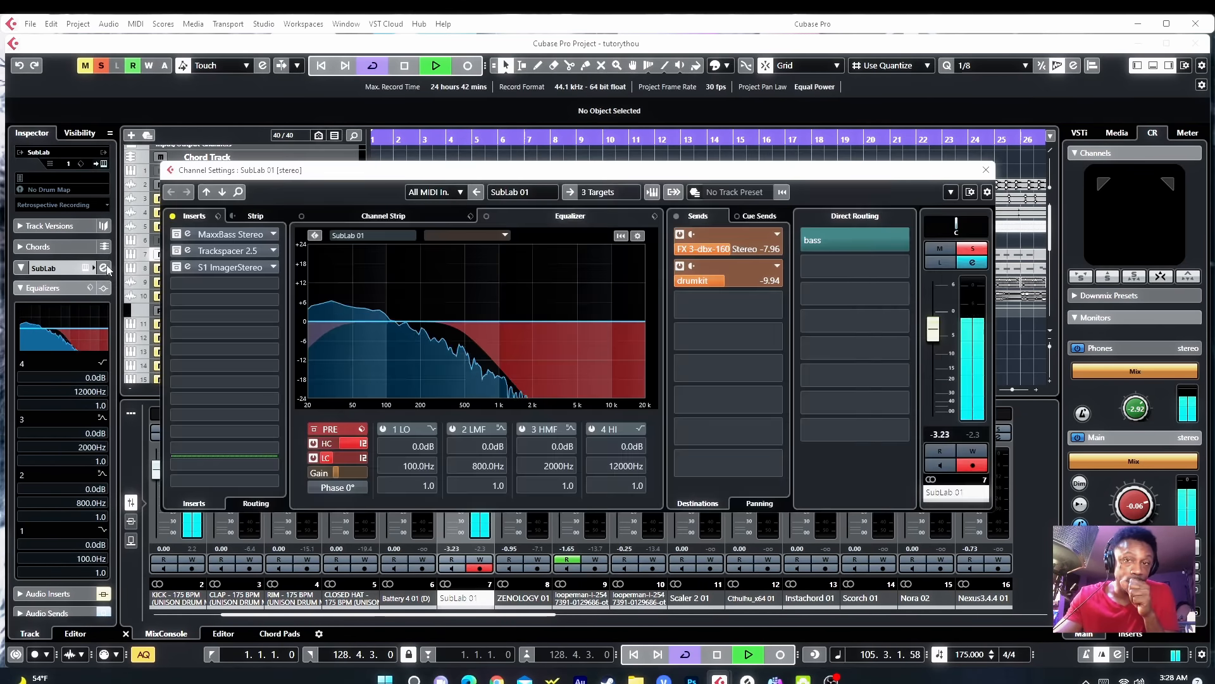
pyautogui.click(179, 236)
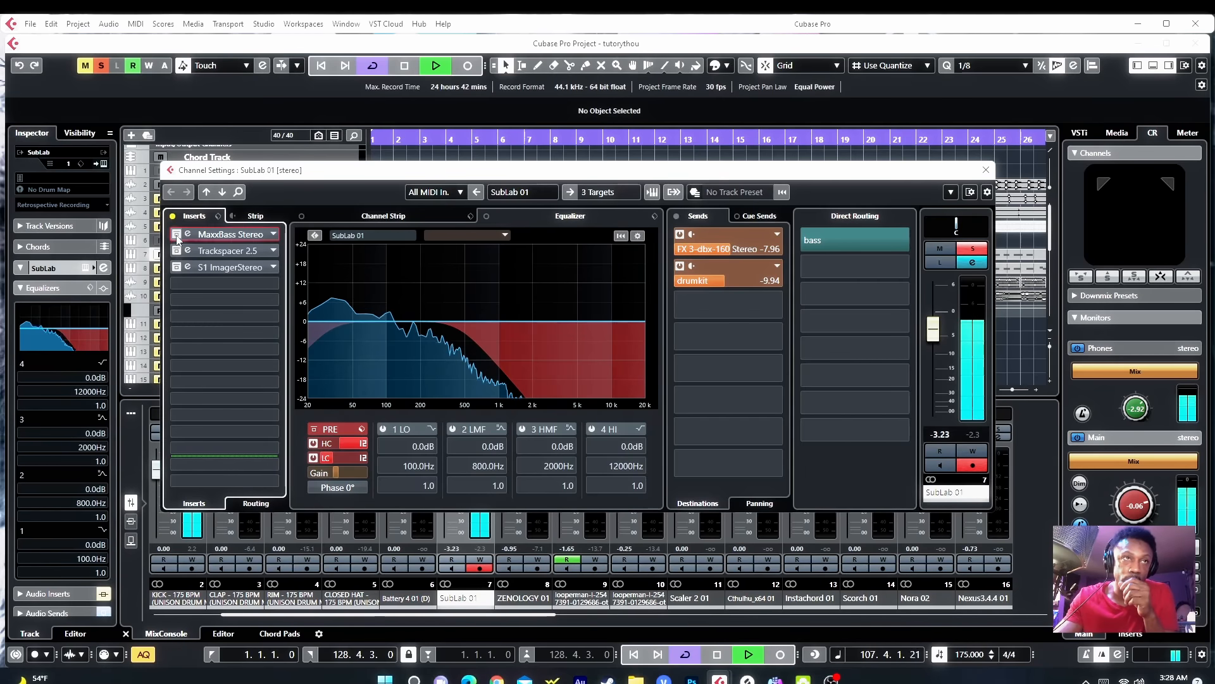
pyautogui.click(182, 239)
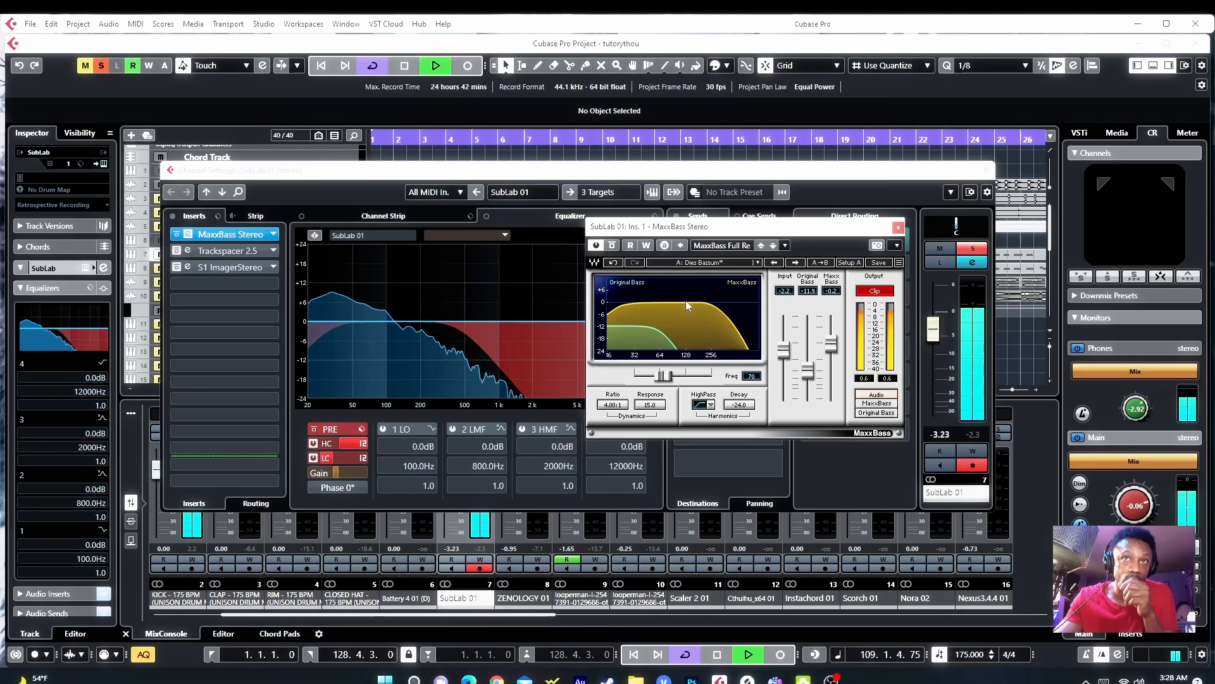
pyautogui.click(886, 293)
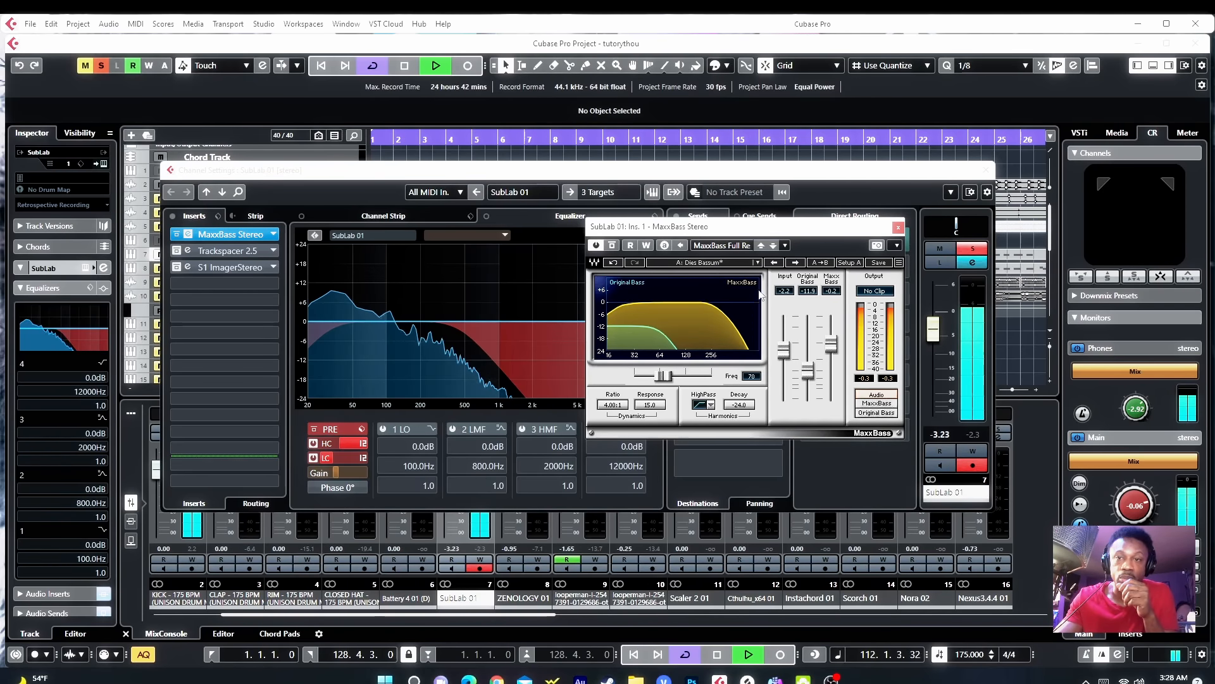
pyautogui.click(612, 246)
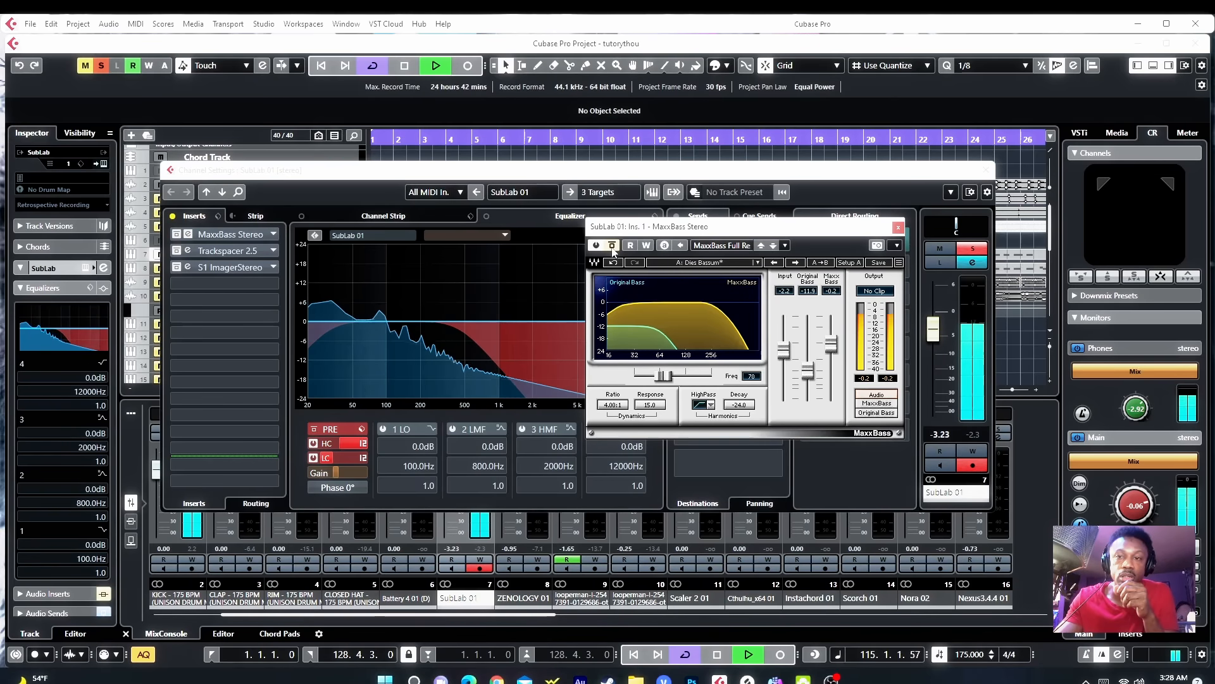
pyautogui.click(612, 247)
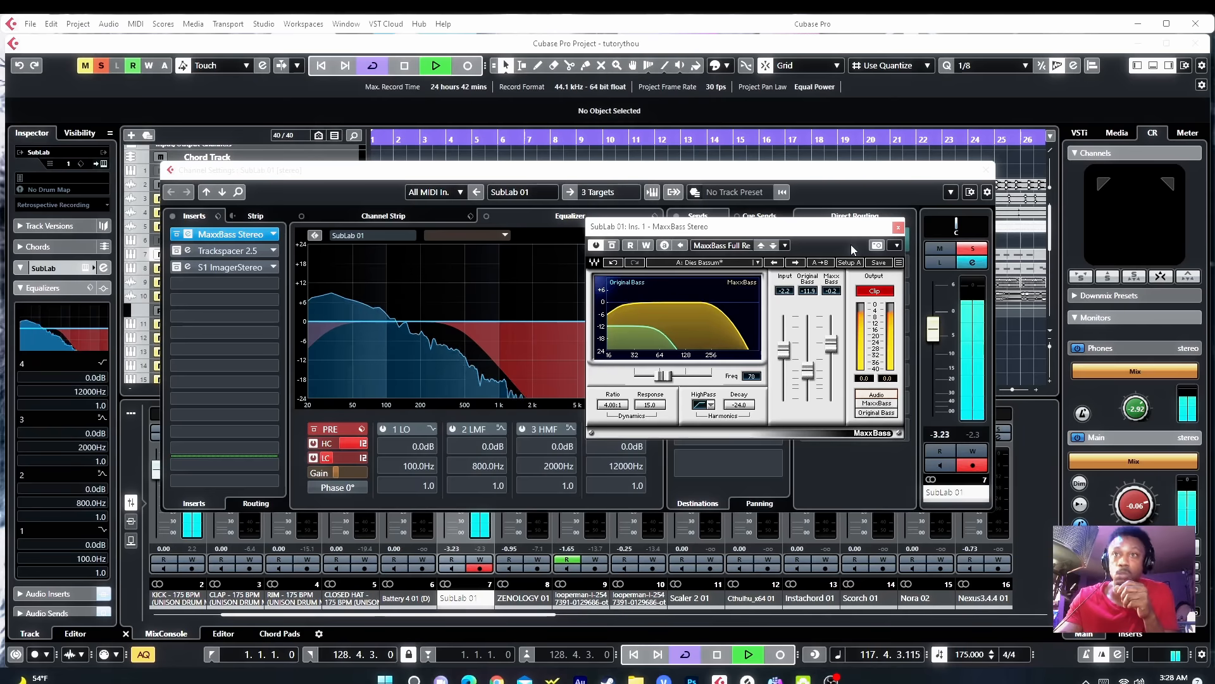
pyautogui.click(872, 292)
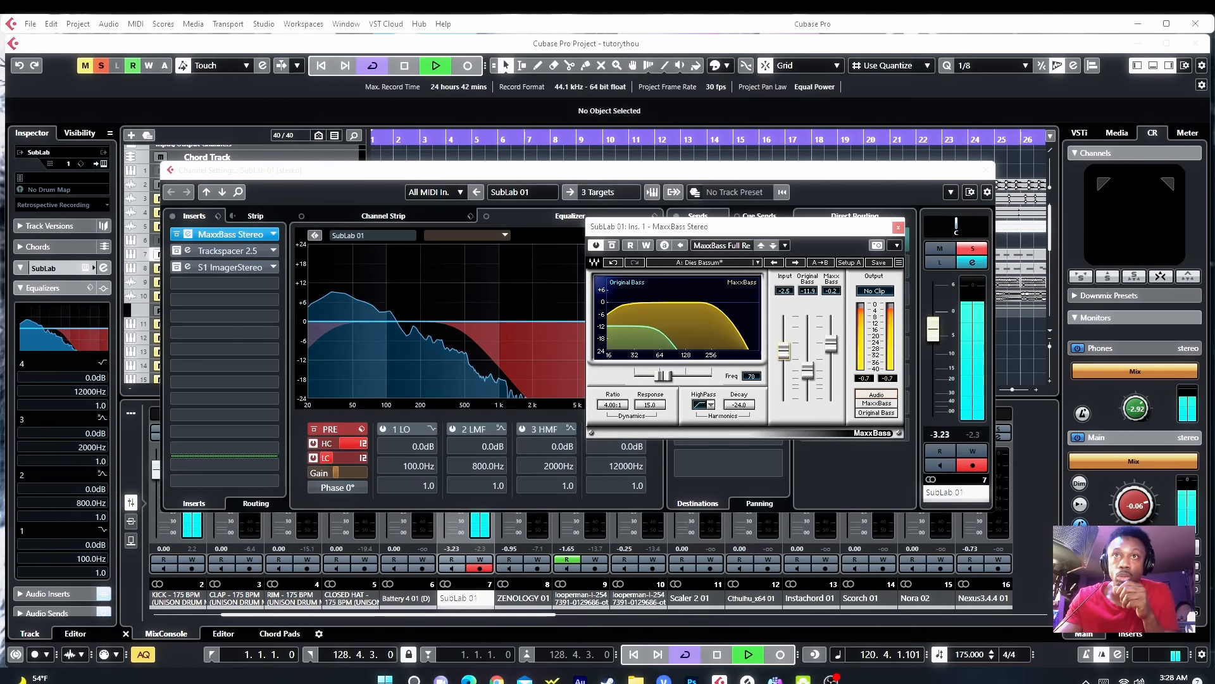
pyautogui.click(898, 227)
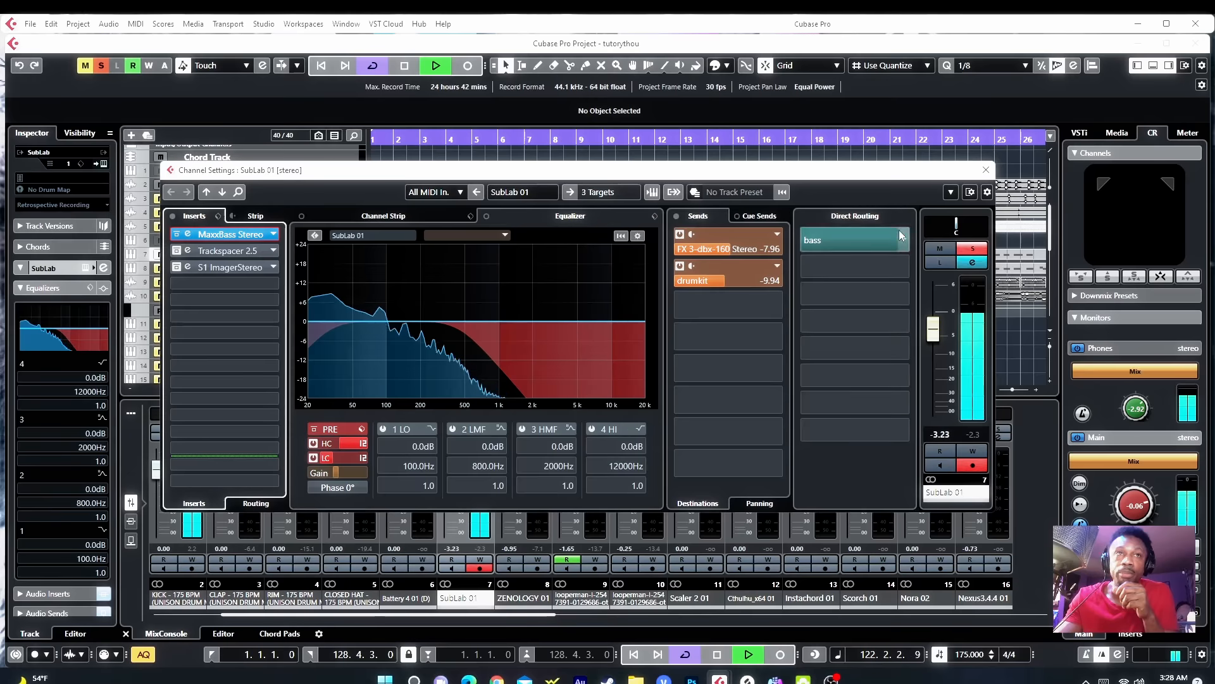
# Step: Activate the Trackspacer 2.5 insert on SubLab 01 and open it, briefly showing its Advanced Panel
pyautogui.click(181, 254)
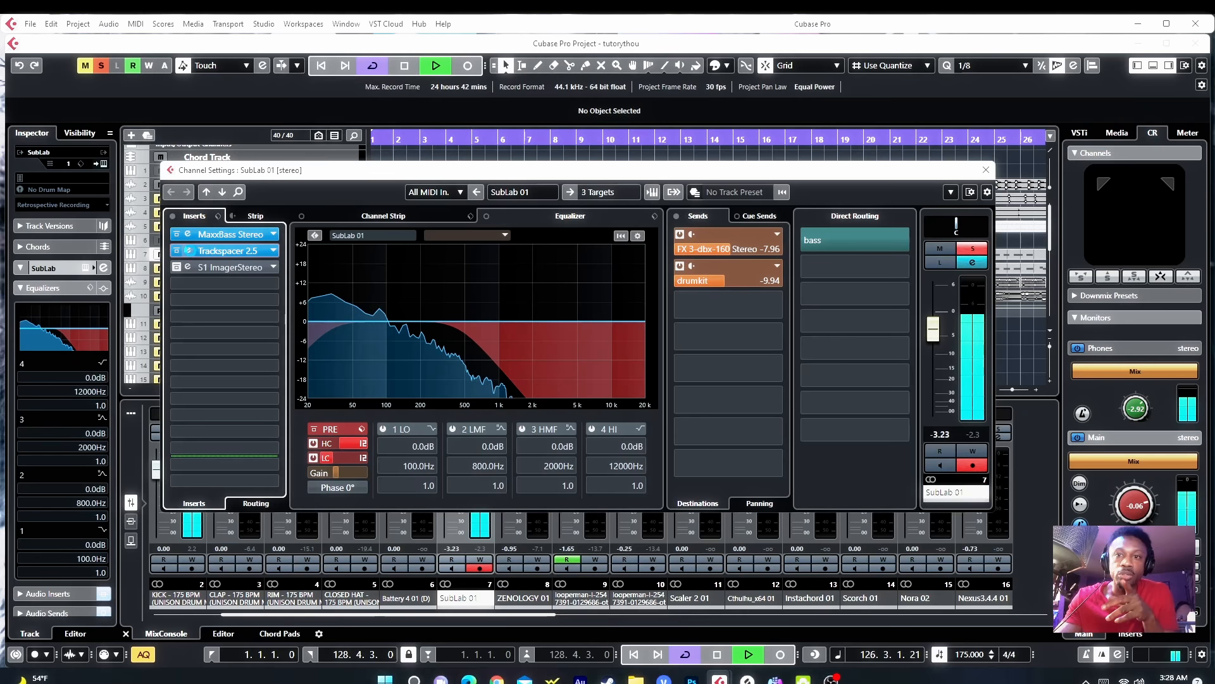
pyautogui.click(185, 253)
pyautogui.moveTo(692, 362)
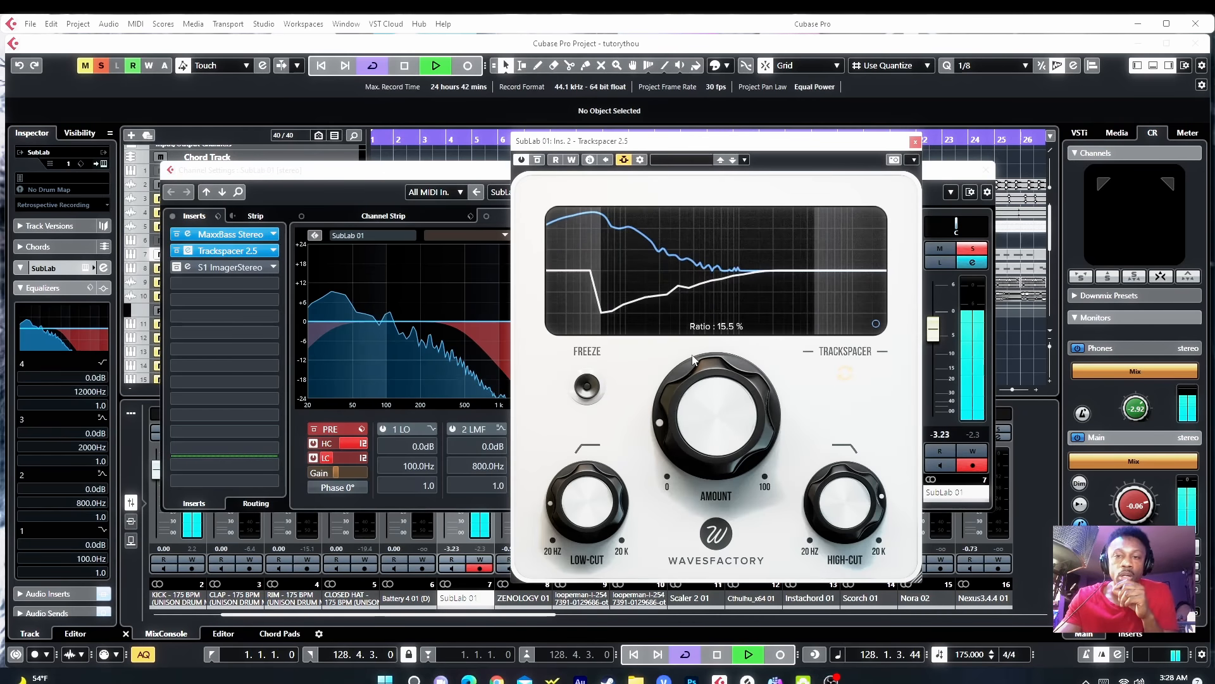
pyautogui.moveTo(589, 530)
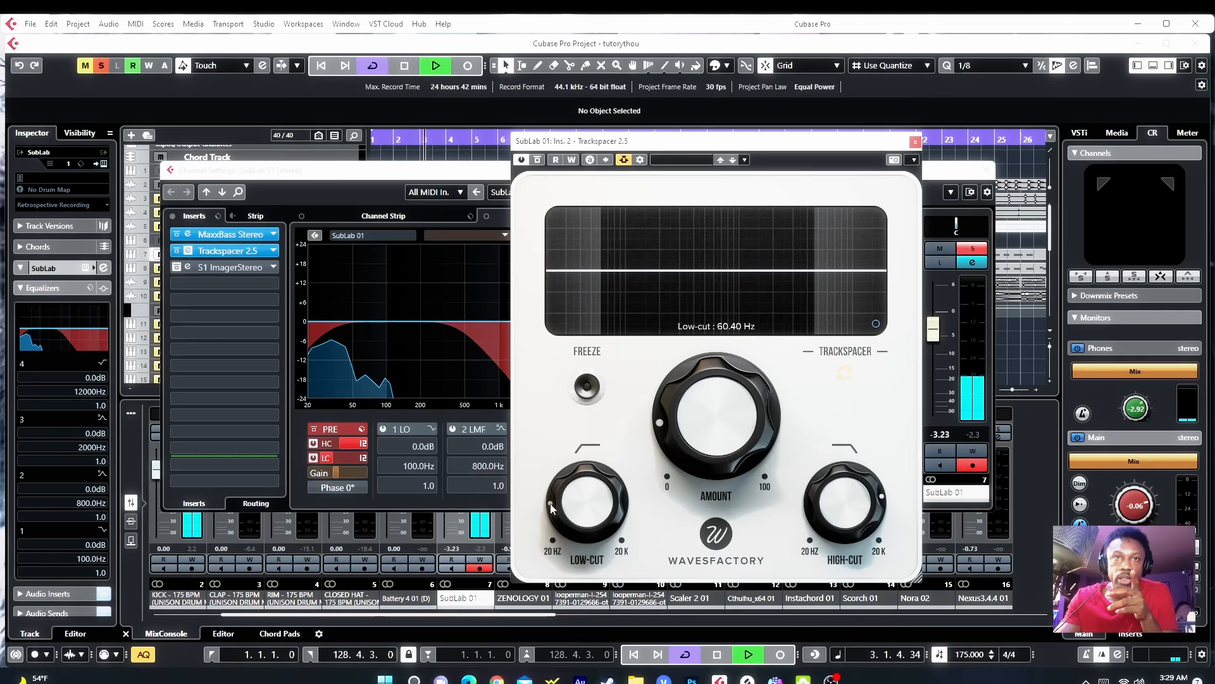
pyautogui.moveTo(884, 510)
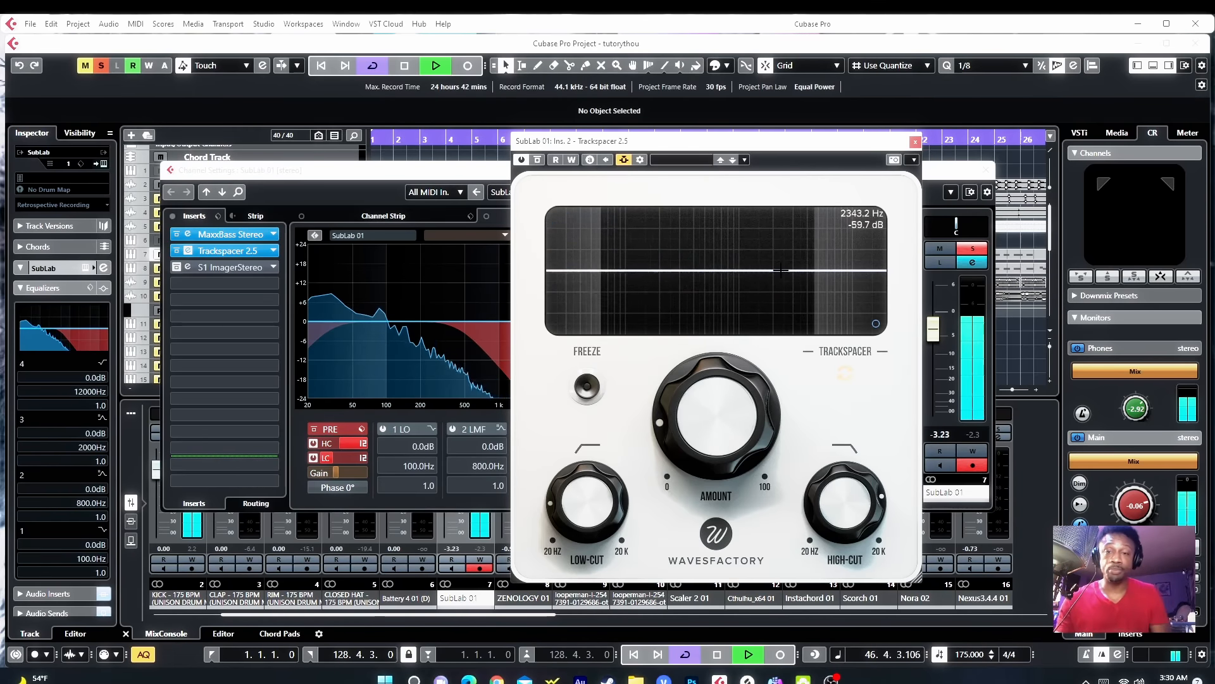
pyautogui.click(876, 324)
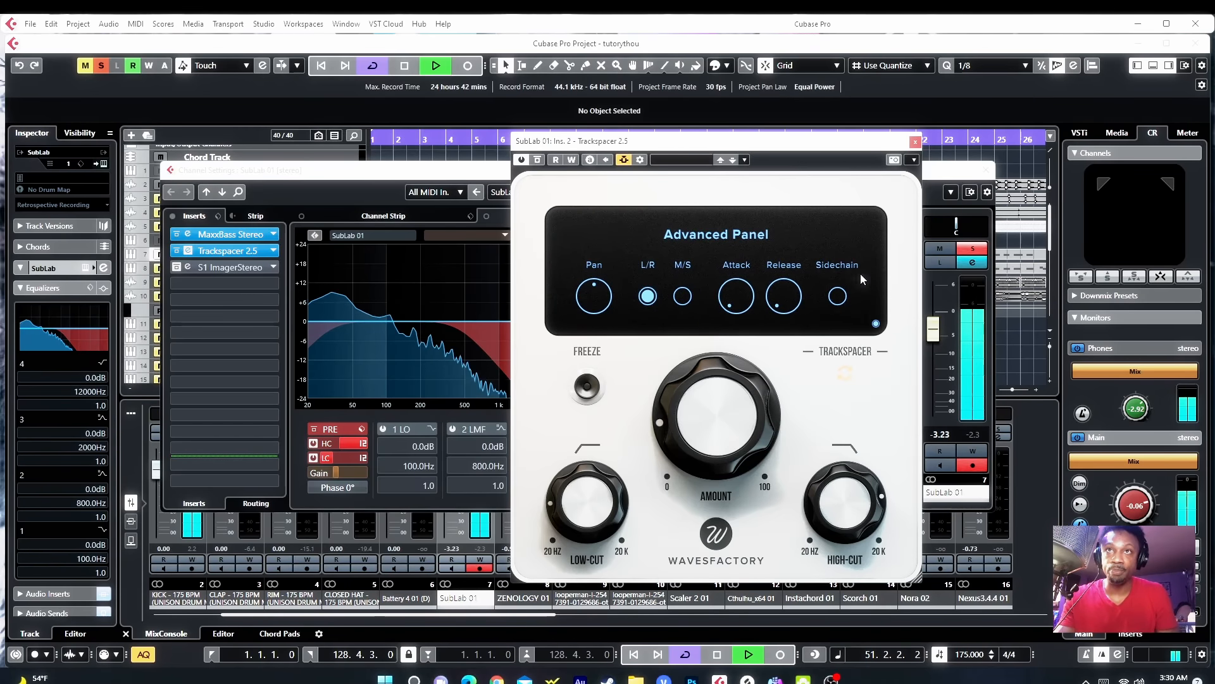
pyautogui.click(876, 324)
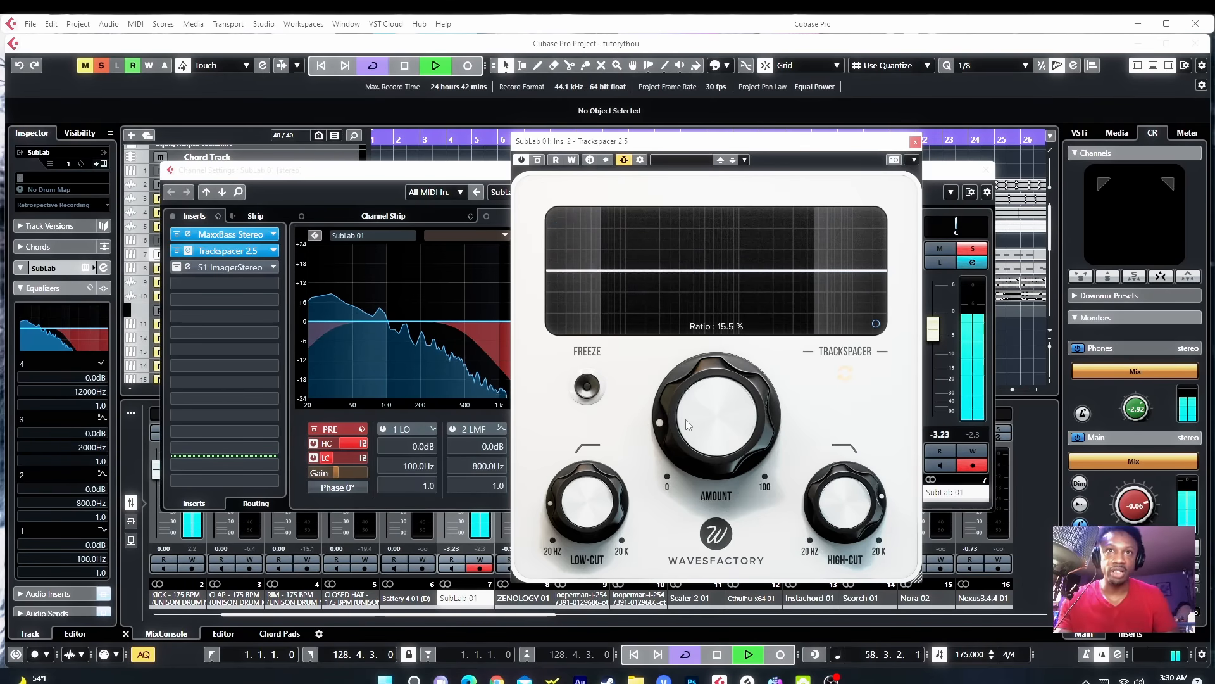
# Step: Set the Trackspacer Amount on SubLab 01 to about 49.5%
pyautogui.moveTo(686, 419); pyautogui.dragTo(718, 356)
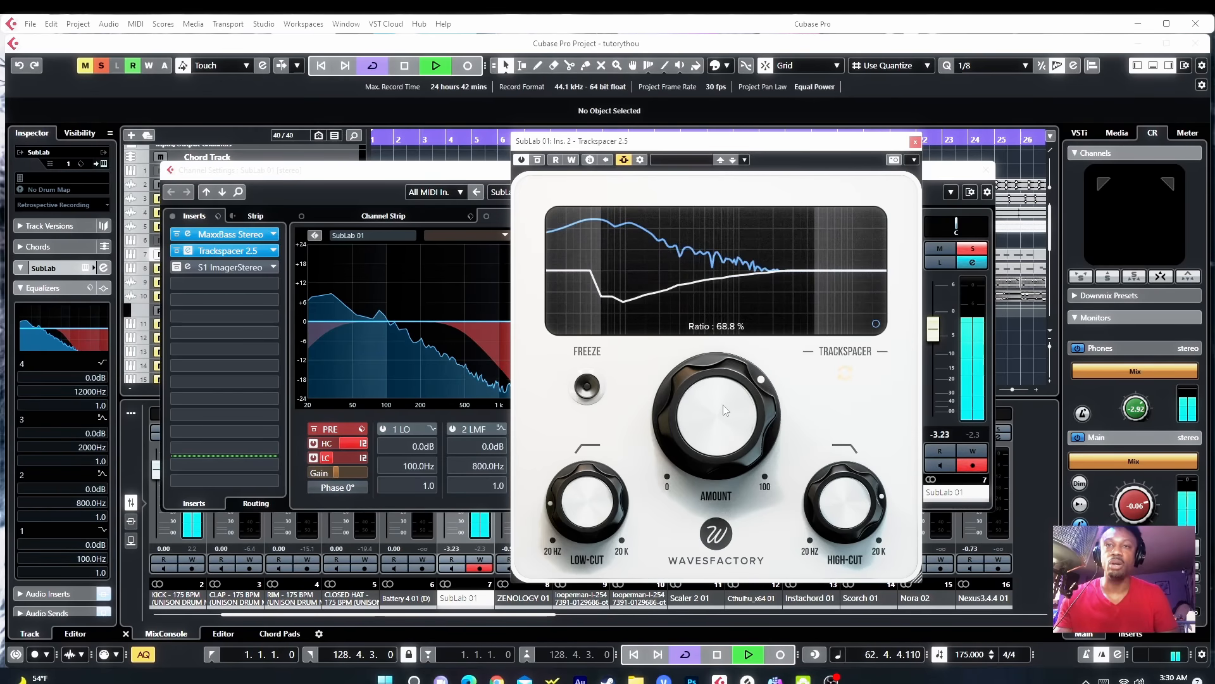
pyautogui.moveTo(723, 404); pyautogui.dragTo(704, 476)
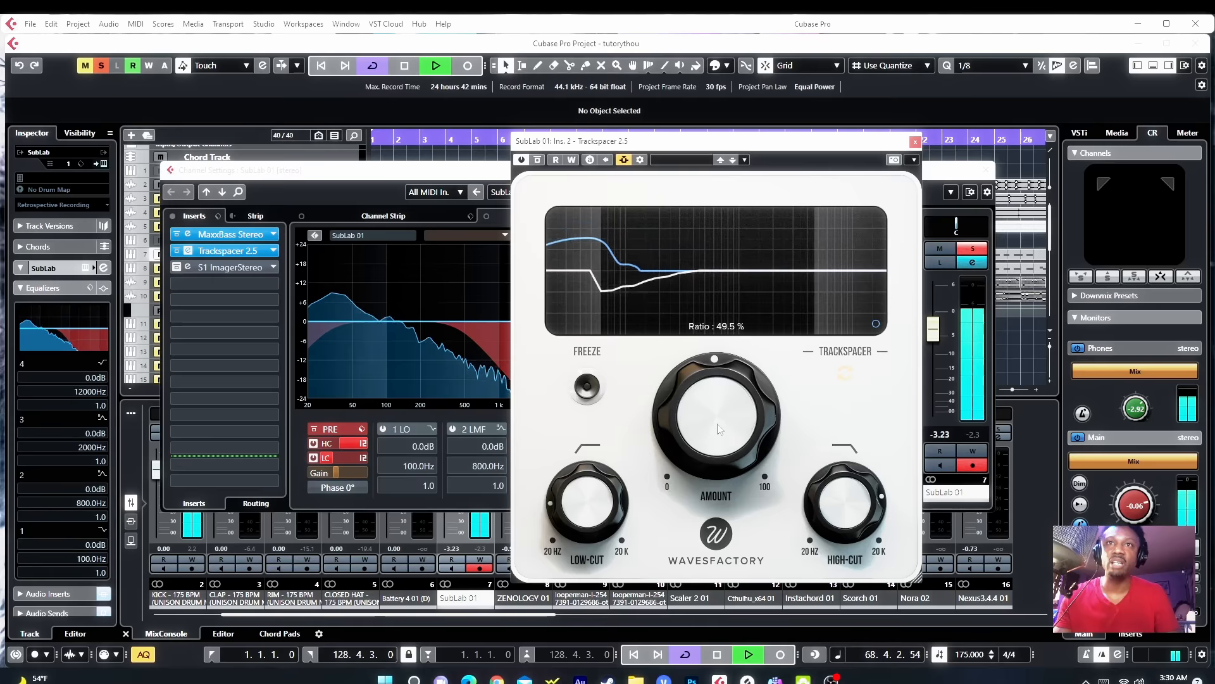
# Step: Nudge the Trackspacer Amount on SubLab 01 down slightly and close the Trackspacer window
pyautogui.moveTo(719, 427); pyautogui.dragTo(712, 447)
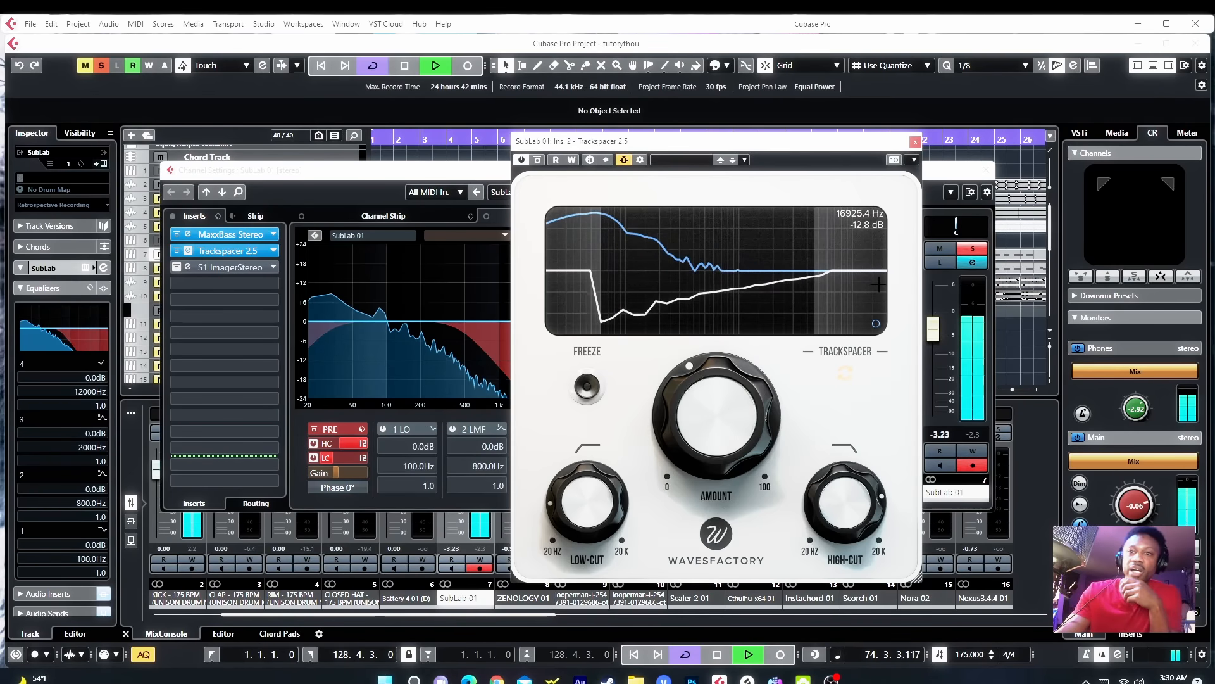
pyautogui.click(916, 143)
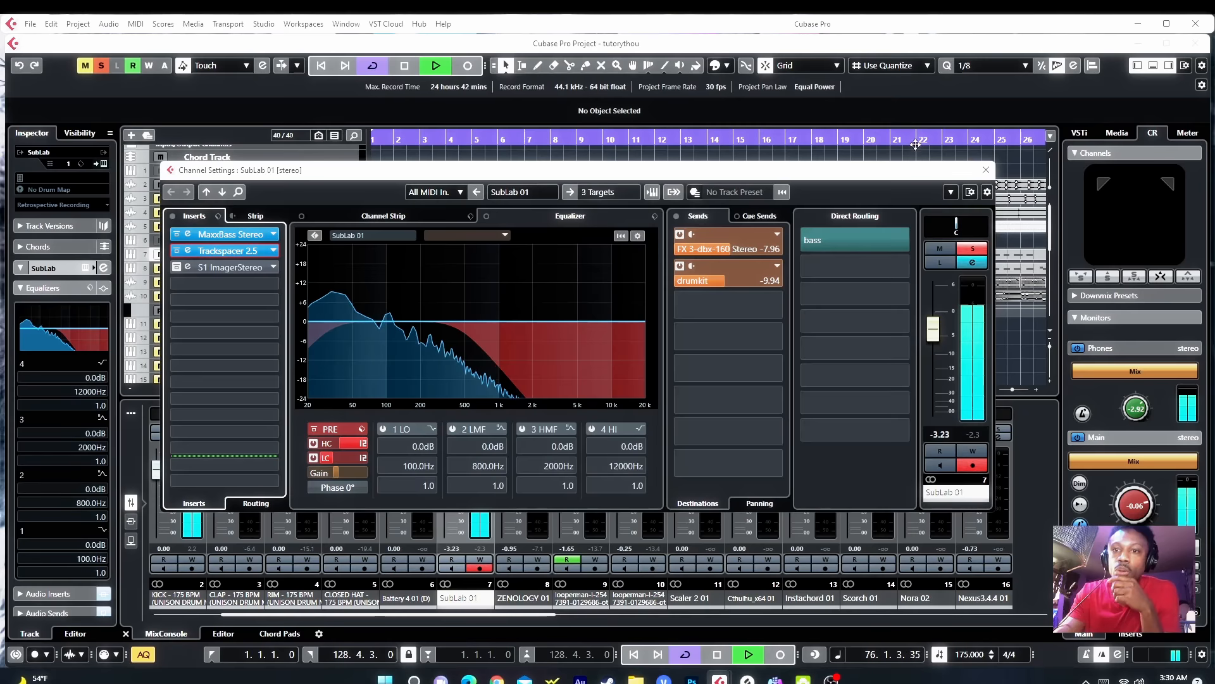
# Step: Activate the S1 Imager Stereo insert on SubLab 01, open it, and close it along with the channel settings
pyautogui.click(176, 268)
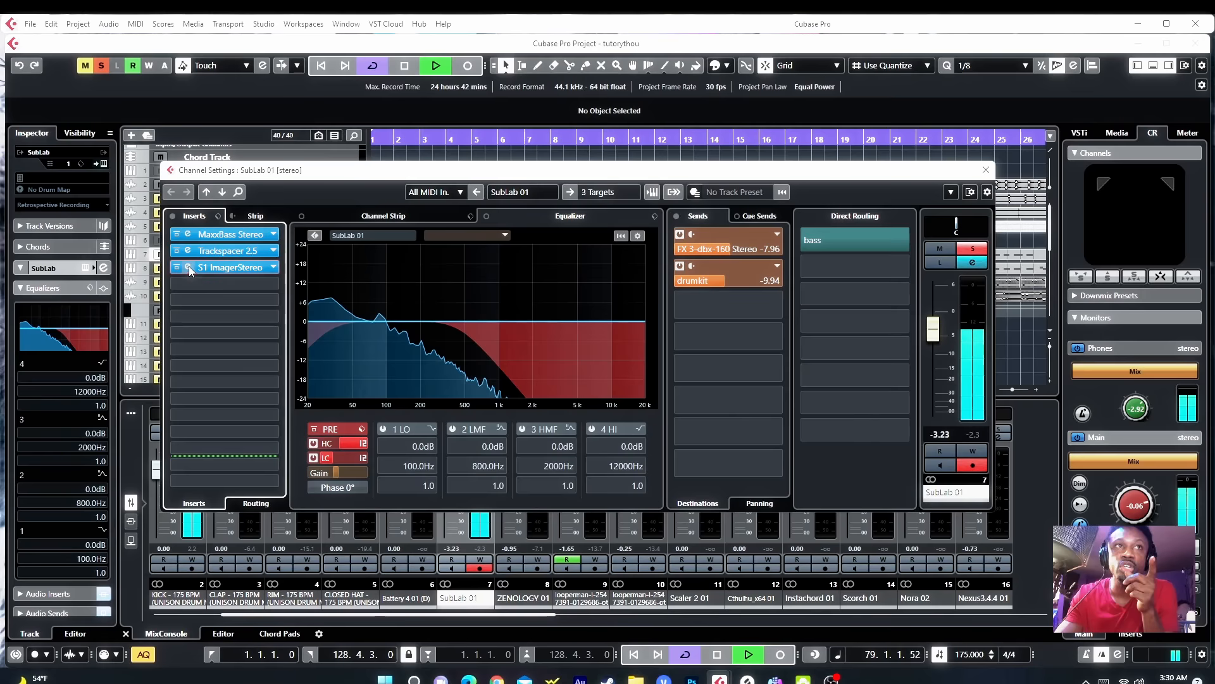
pyautogui.click(188, 267)
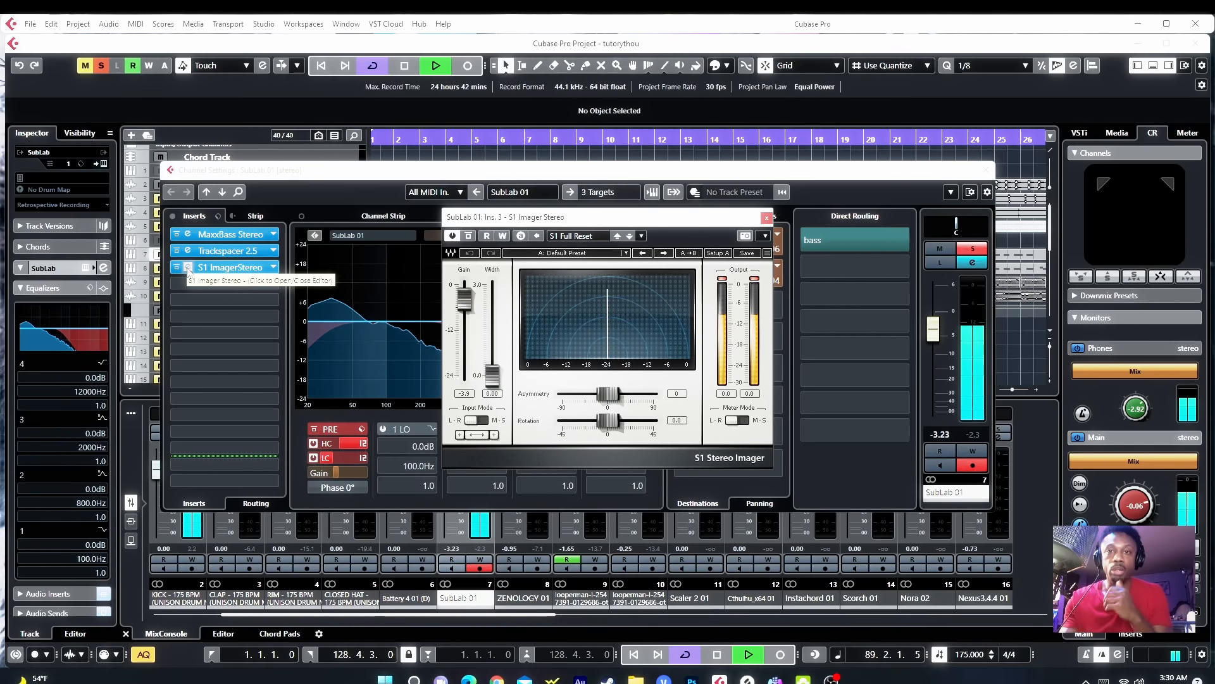
pyautogui.click(765, 219)
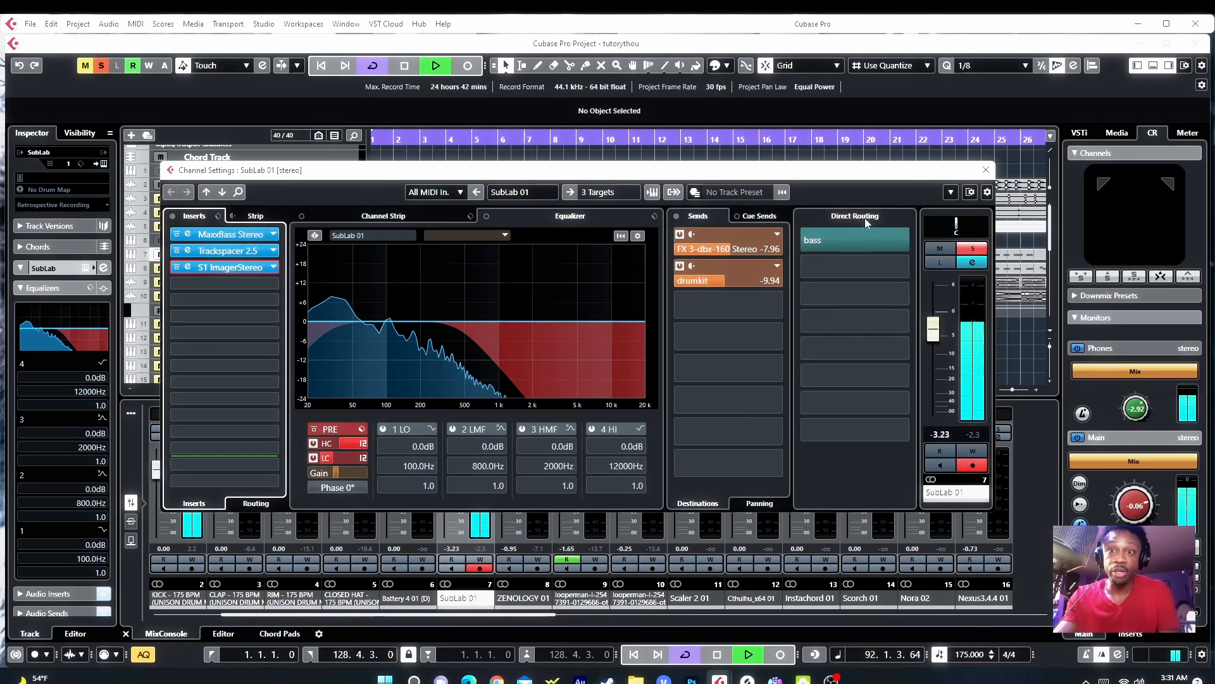
pyautogui.click(986, 170)
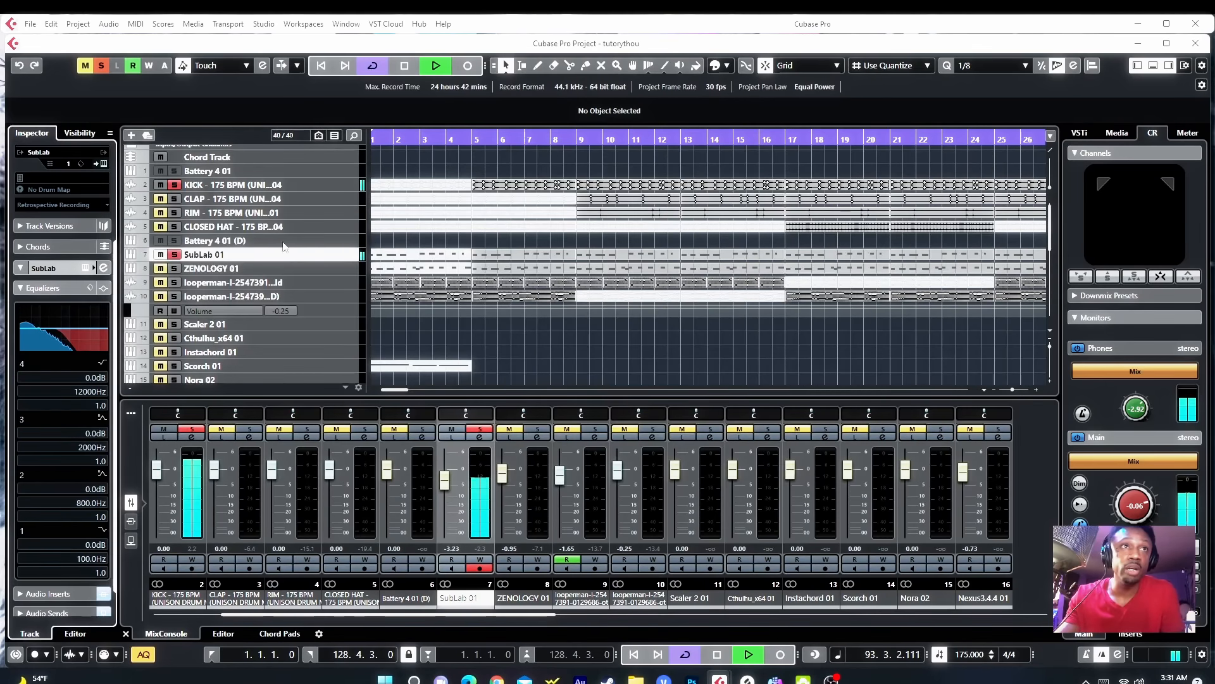
# Step: Solo the ZENOLOGY 01 track, select it, and open its channel settings
pyautogui.click(175, 268)
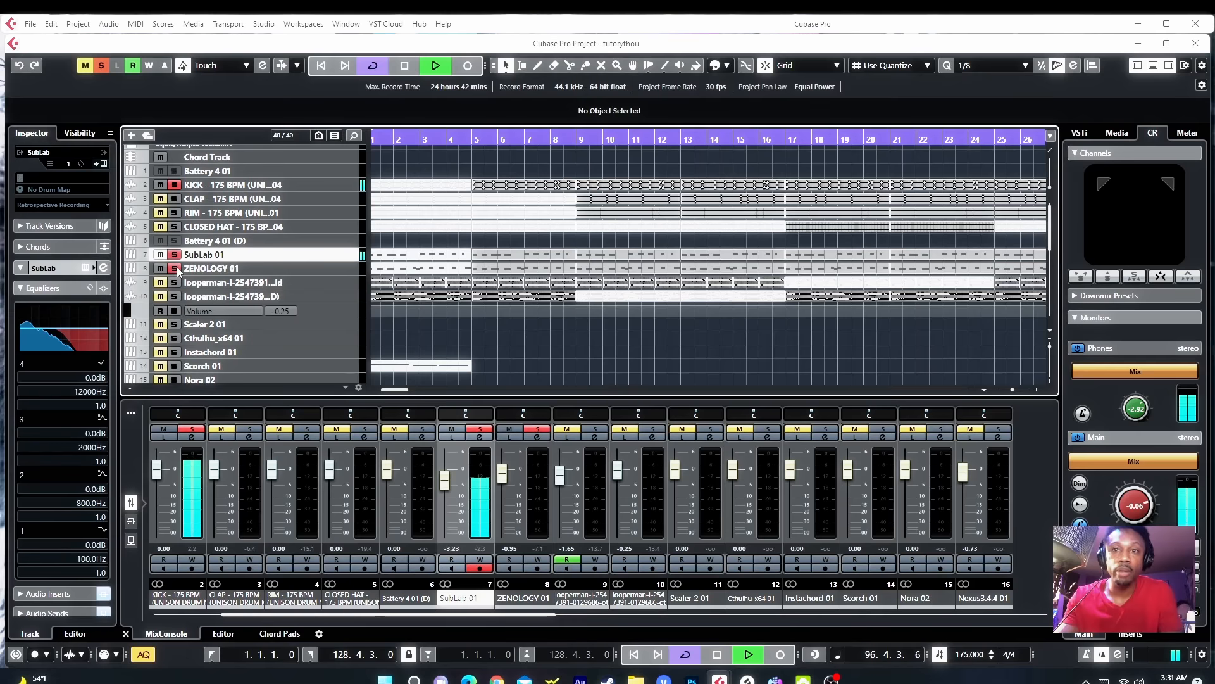
pyautogui.click(320, 269)
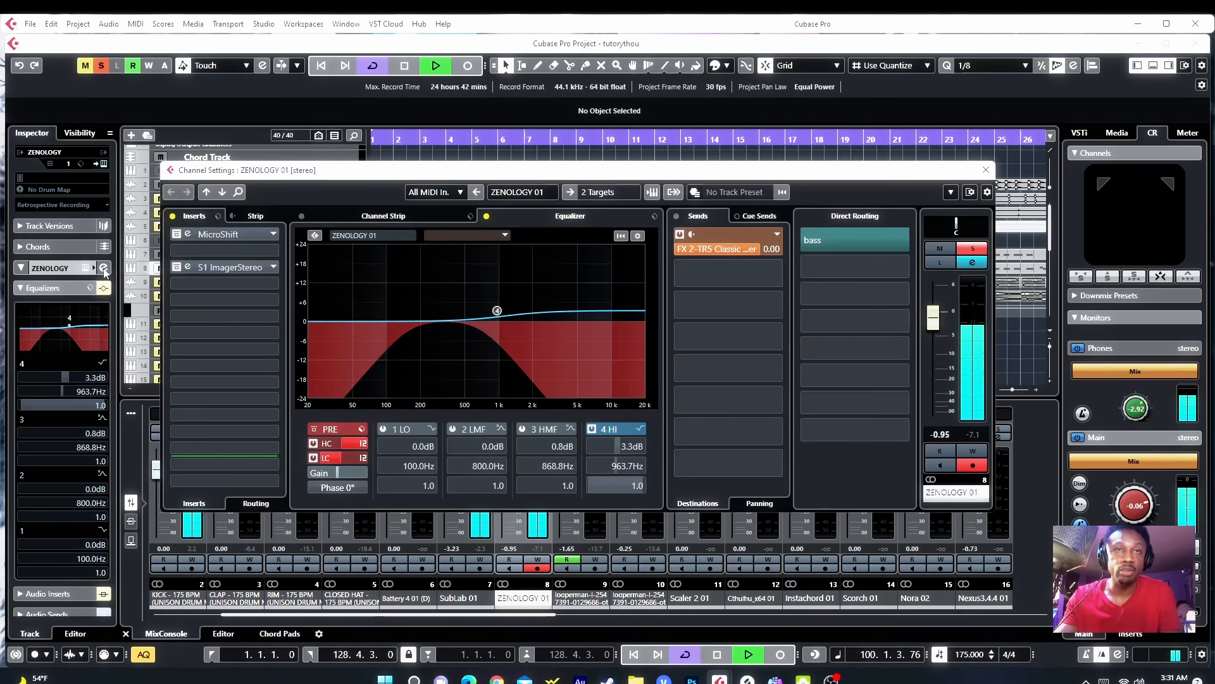
pyautogui.click(103, 268)
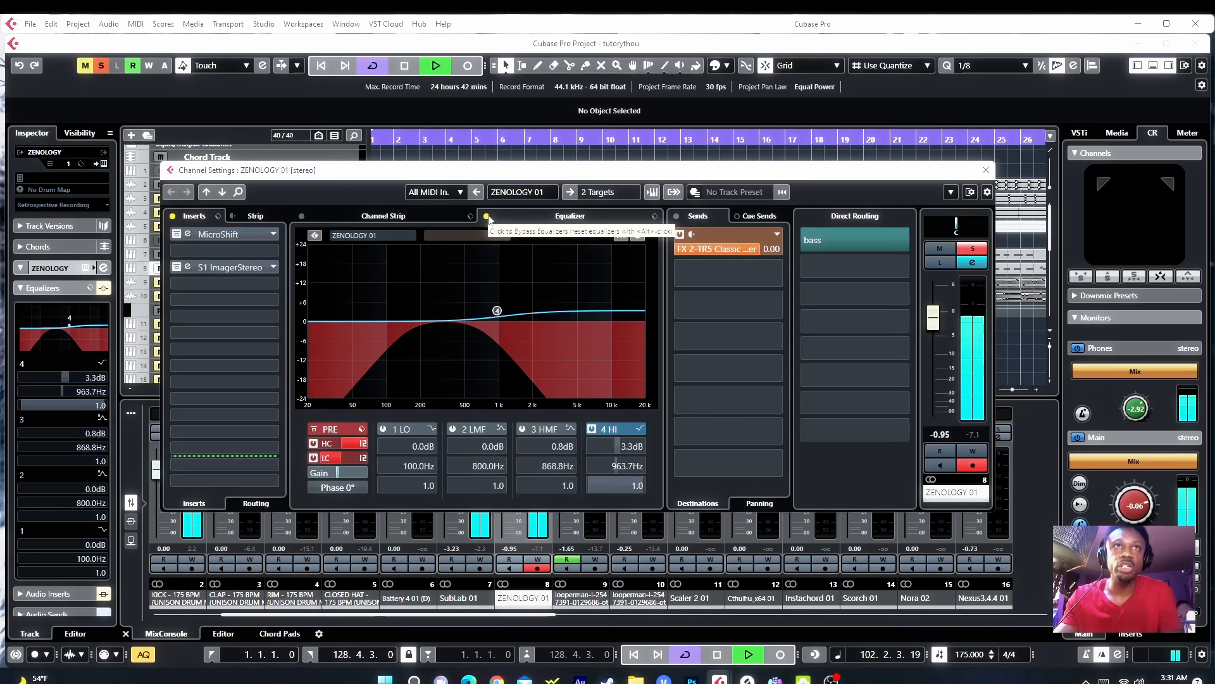
# Step: Enable the channel EQ on ZENOLOGY 01 and cut band 2 to about -11.4 dB at 437.1 Hz
pyautogui.click(487, 217)
pyautogui.click(430, 325)
pyautogui.moveTo(431, 329); pyautogui.dragTo(460, 363)
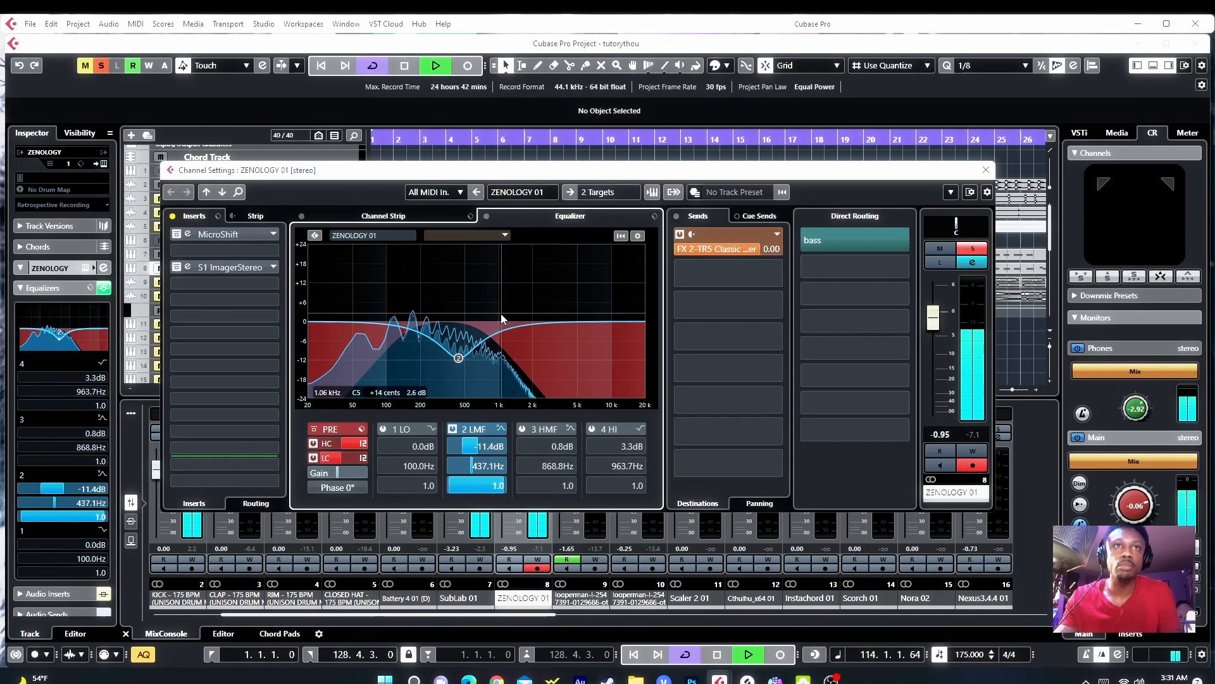
# Step: Set the ZENOLOGY 01 low-cut filter slope to 12 dB/Oct after briefly trying 48 dB/Oct
pyautogui.click(361, 460)
pyautogui.click(388, 529)
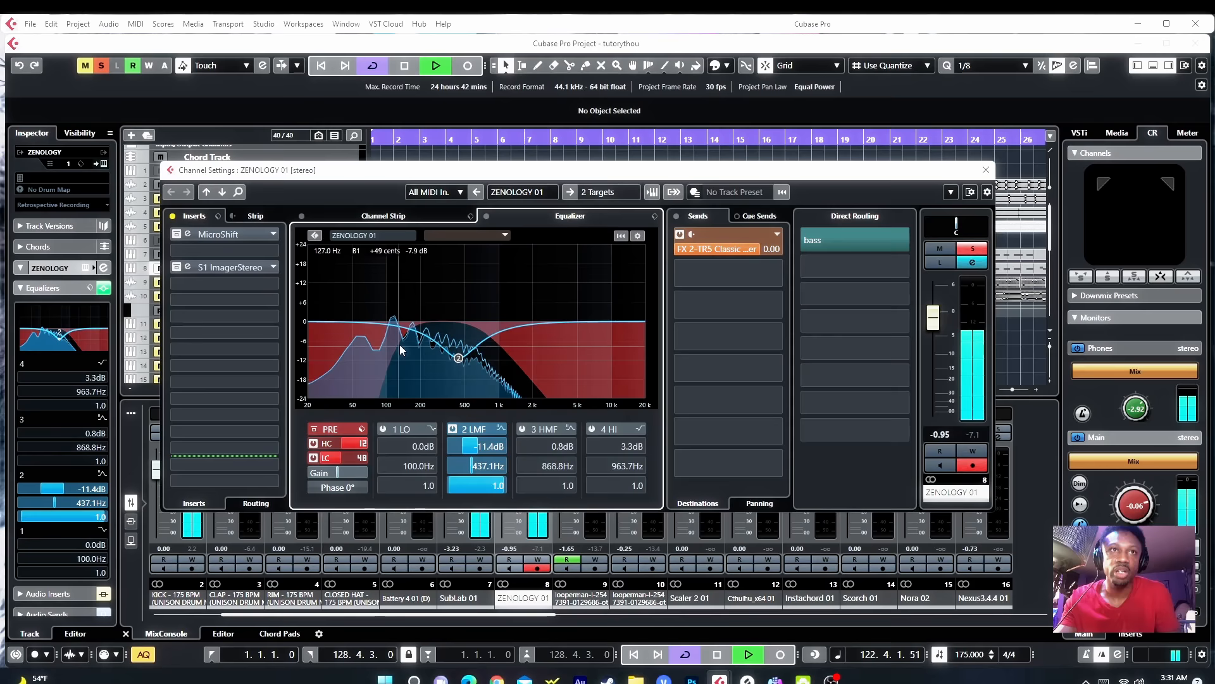
pyautogui.click(361, 458)
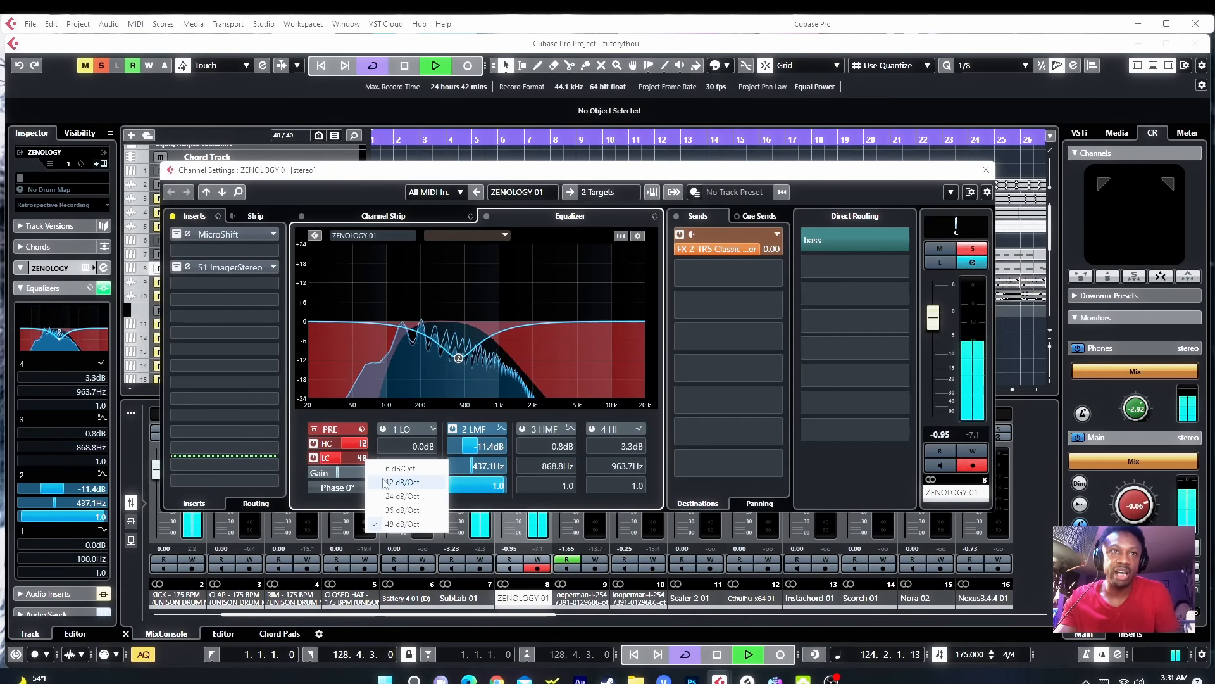
pyautogui.click(384, 482)
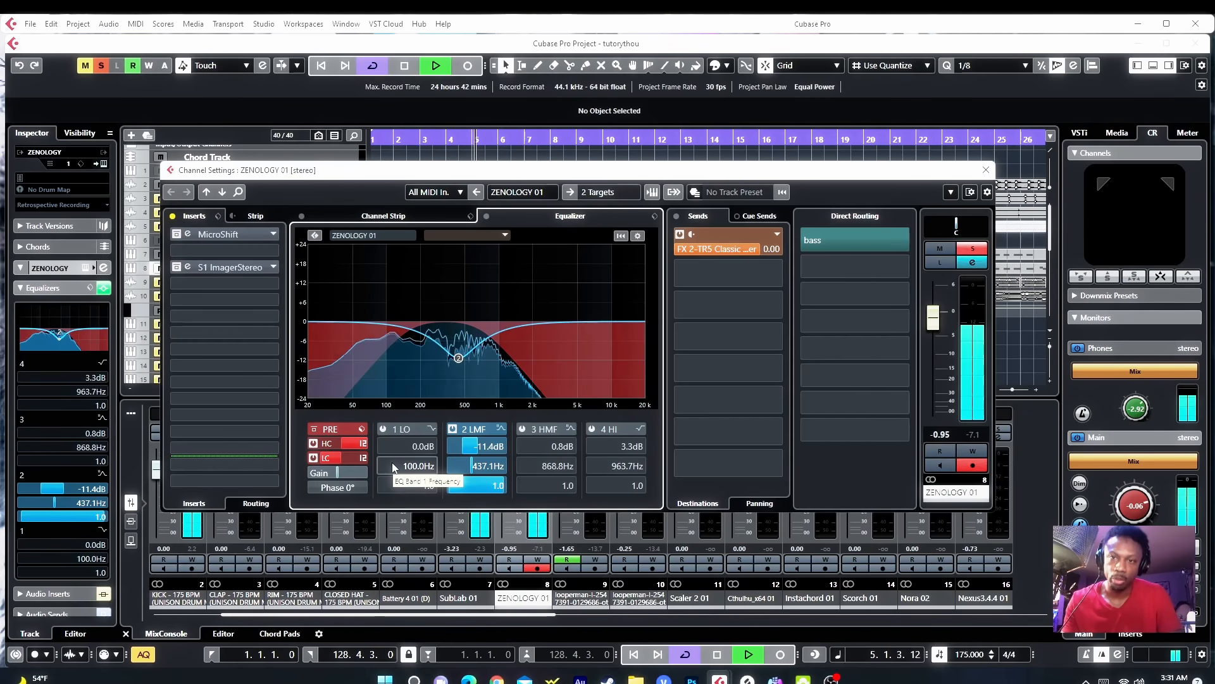
# Step: Audition the MicroShift insert on ZENOLOGY 01 bypassed and active, opening its editor, then close it
pyautogui.click(178, 236)
pyautogui.click(177, 235)
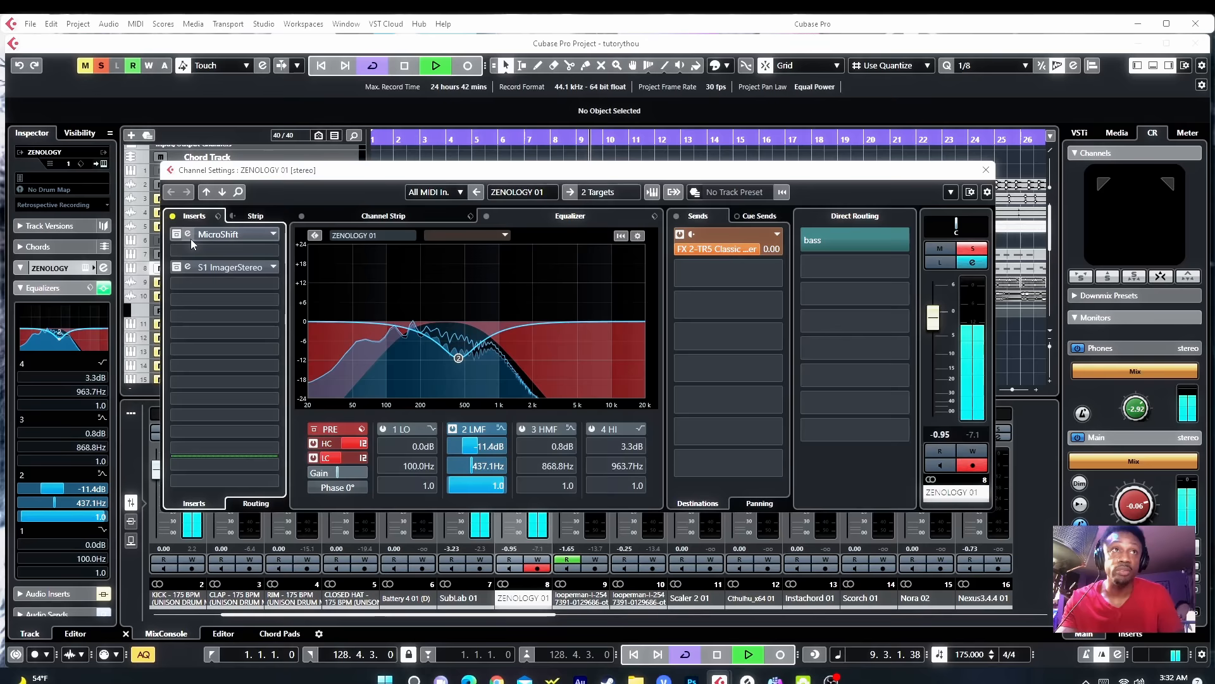
pyautogui.click(188, 234)
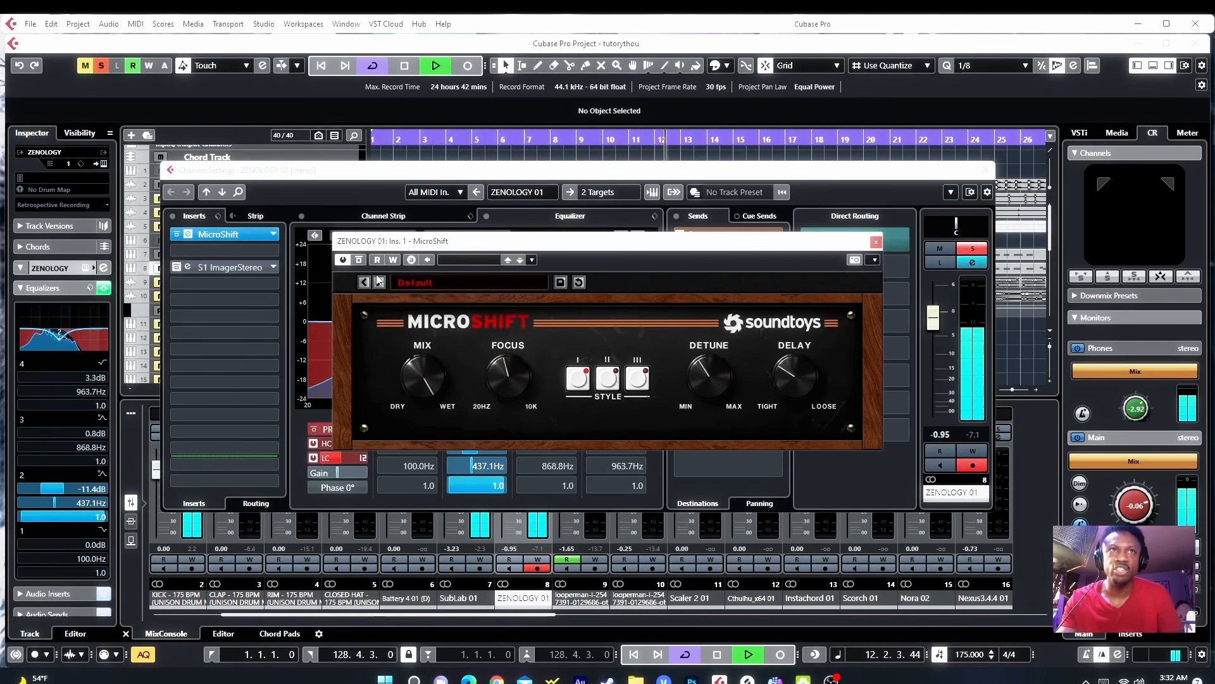
pyautogui.click(359, 261)
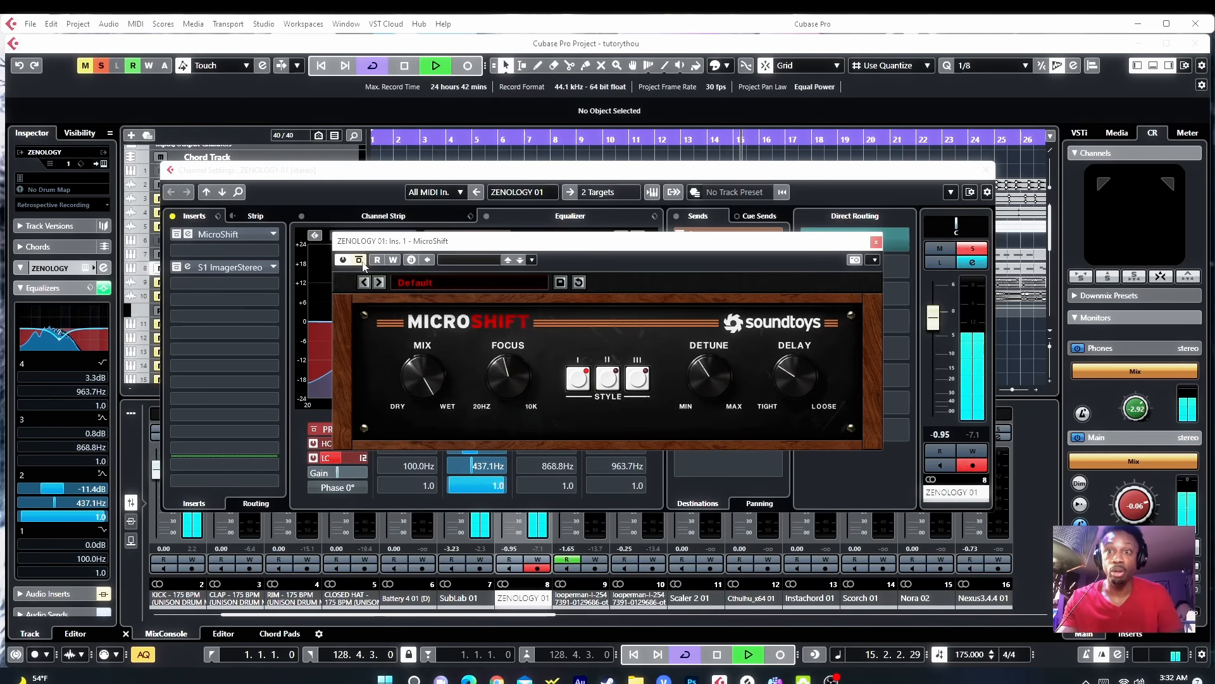
pyautogui.click(359, 260)
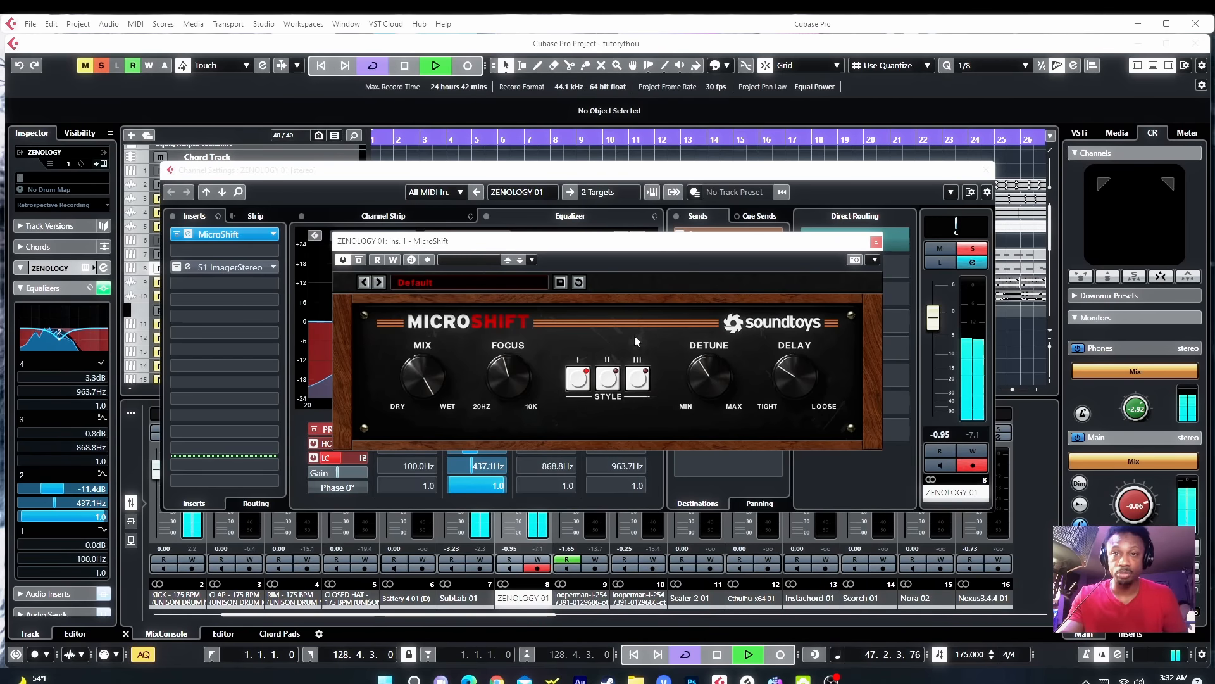
pyautogui.click(875, 243)
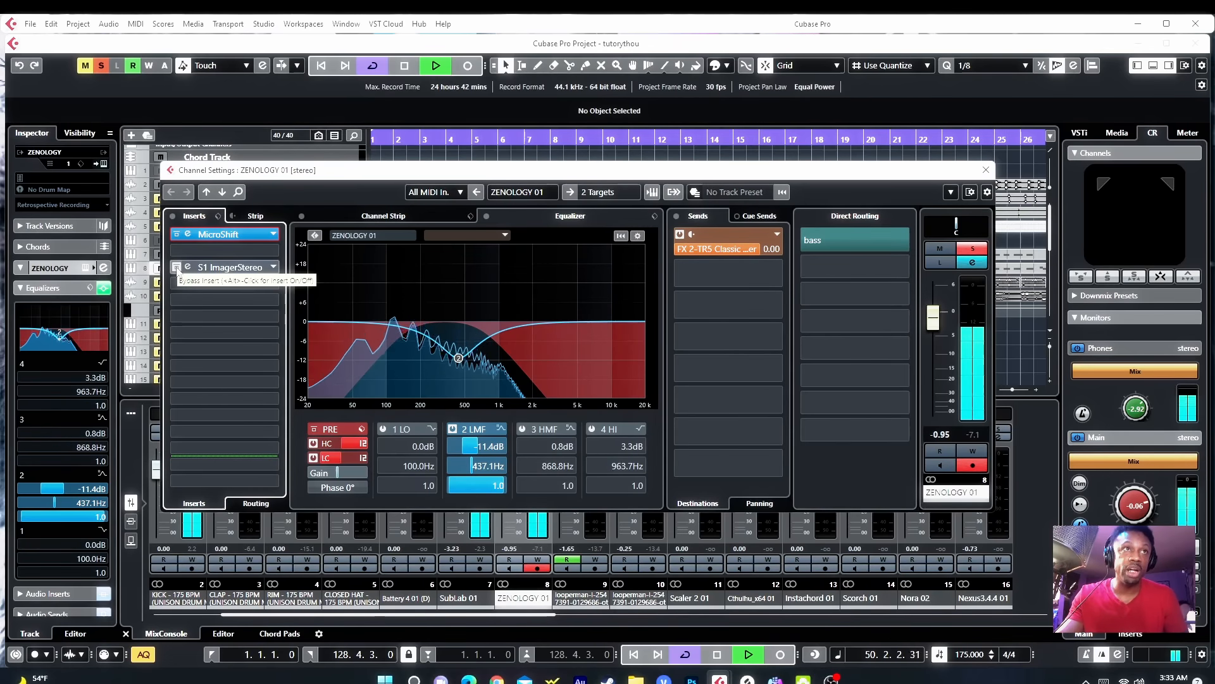
# Step: Activate the S1 Imager Stereo insert on ZENOLOGY 01, audition it bypassed and active, and close it
pyautogui.click(177, 267)
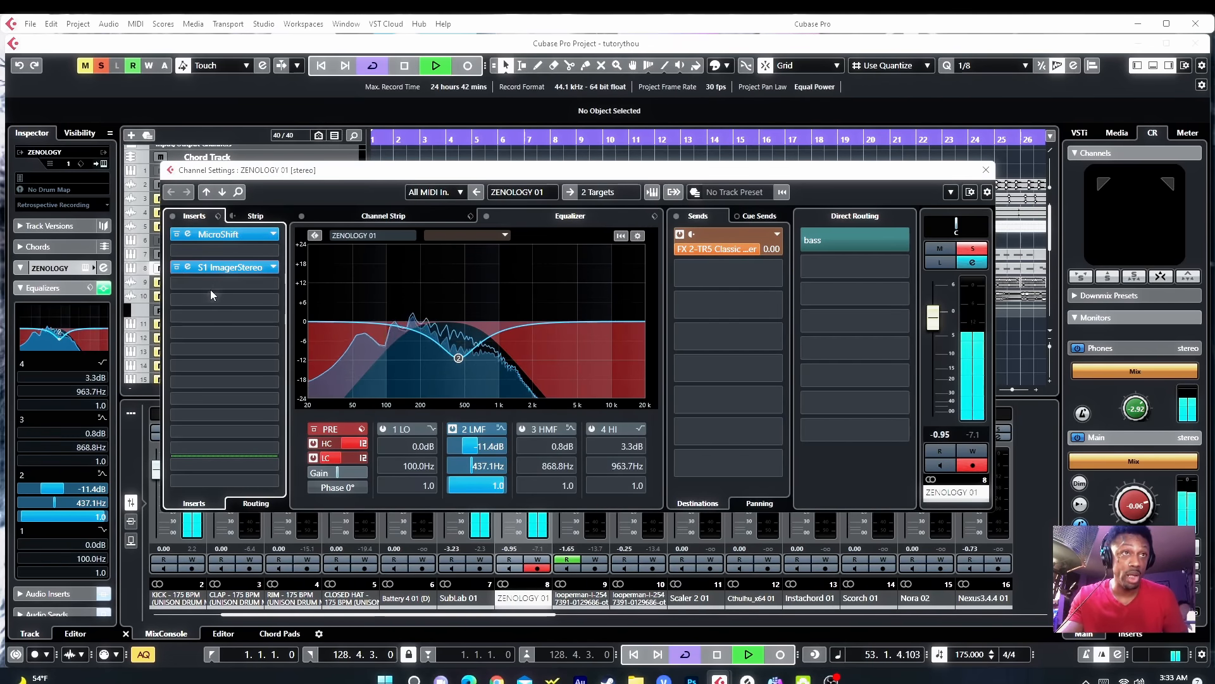
pyautogui.click(188, 267)
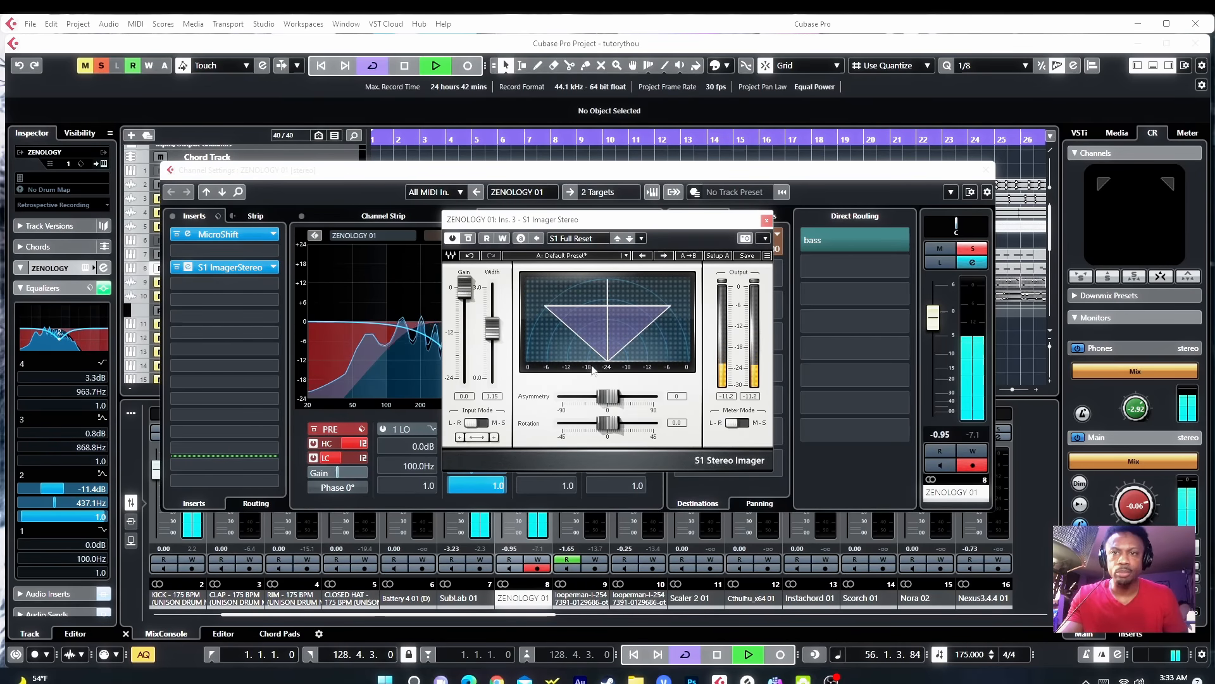
pyautogui.click(469, 239)
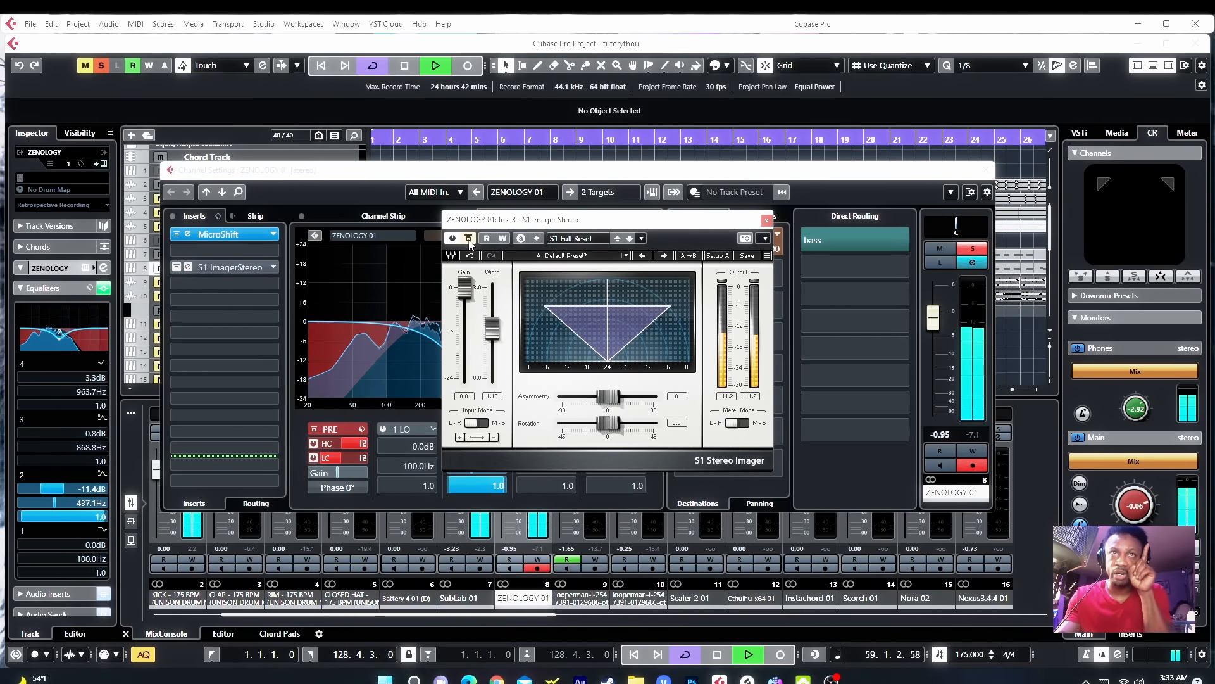
pyautogui.click(468, 239)
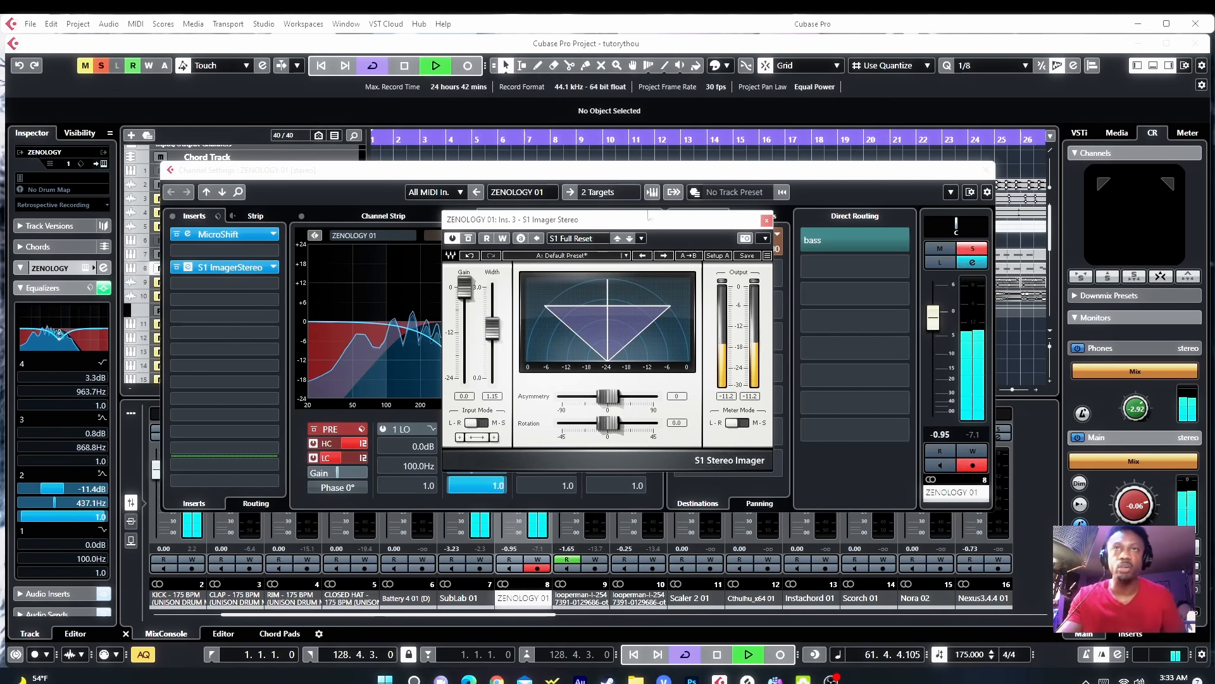
pyautogui.click(766, 220)
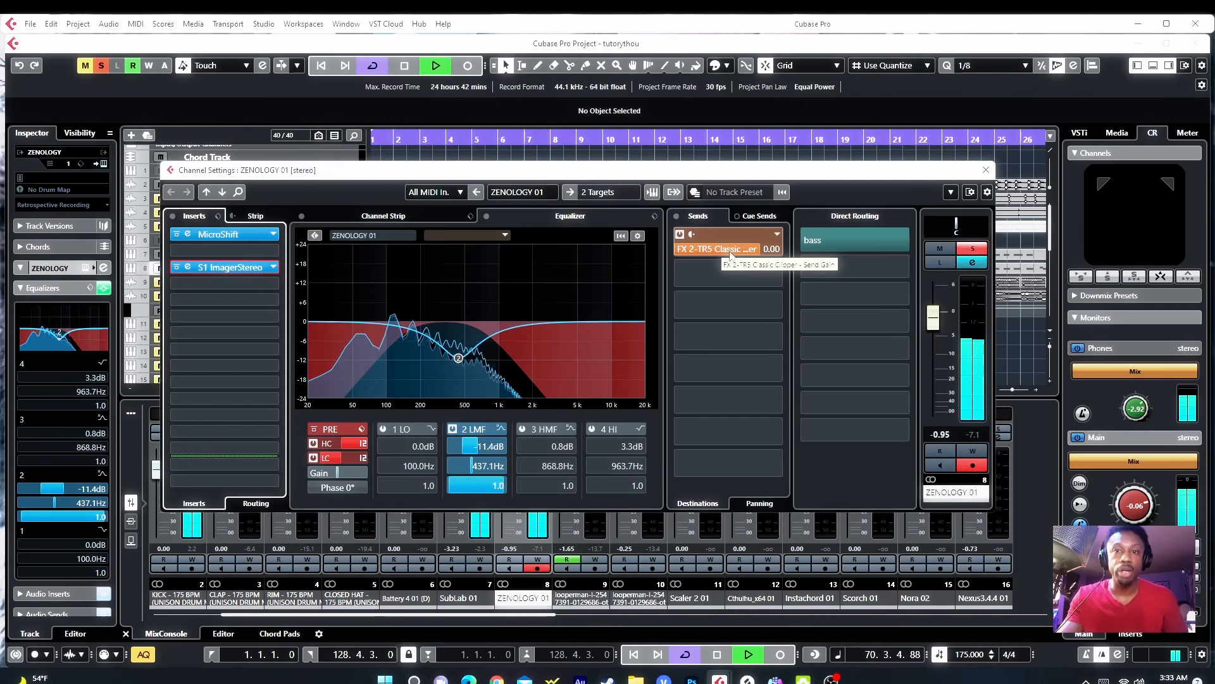
# Step: Lower ZENOLOGY 01's FX 2-TRS Classic Clipper send to -2.93 dB and close the channel settings
pyautogui.moveTo(749, 251); pyautogui.dragTo(730, 254)
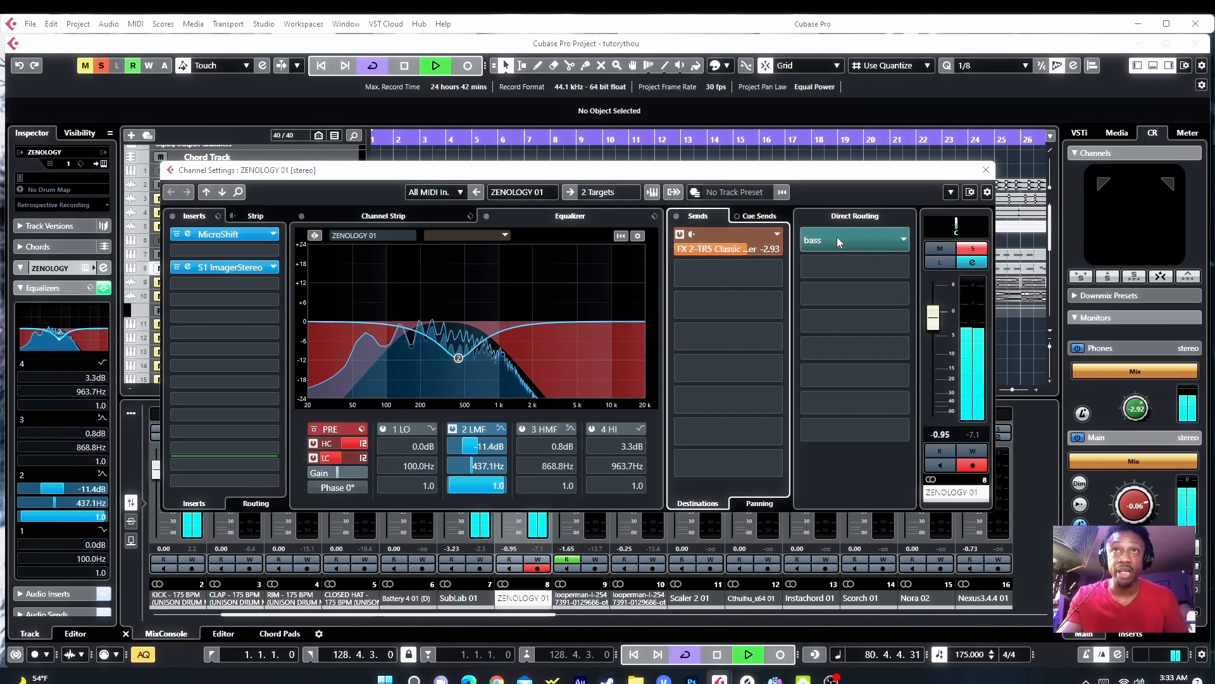
pyautogui.click(986, 170)
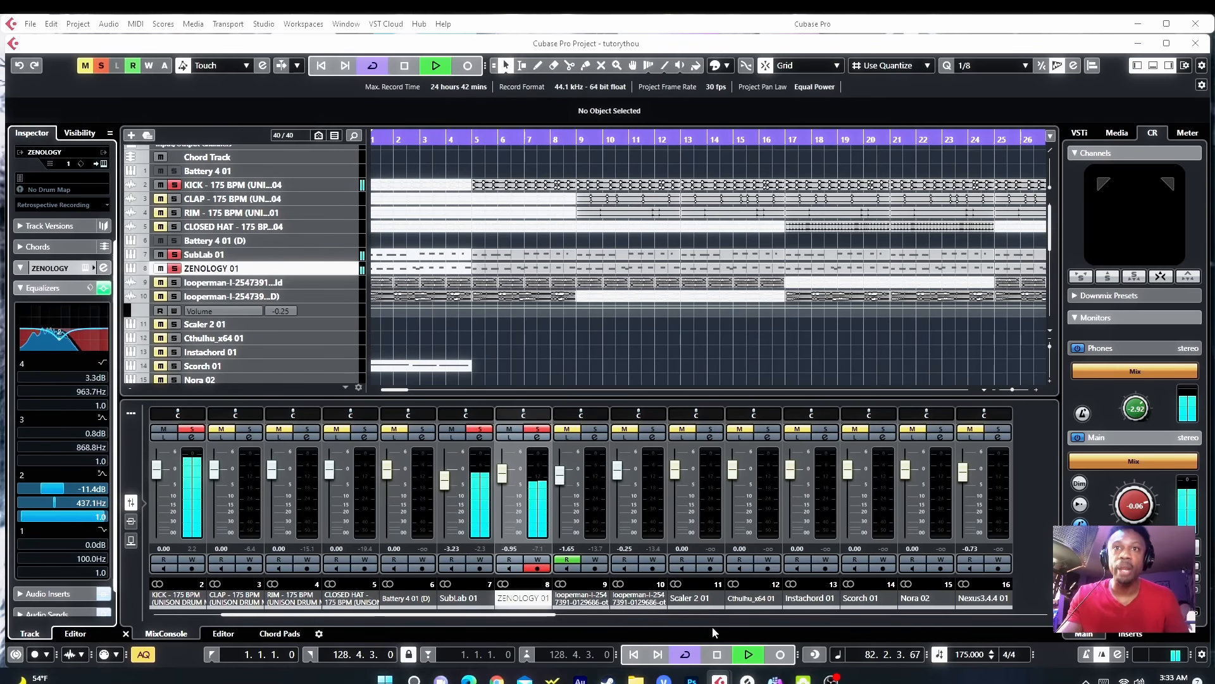
# Step: Open the Trackspacer 2.5 insert on the bass channel and inspect its Advanced Panel, then close everything
pyautogui.moveTo(534, 617); pyautogui.dragTo(1012, 614)
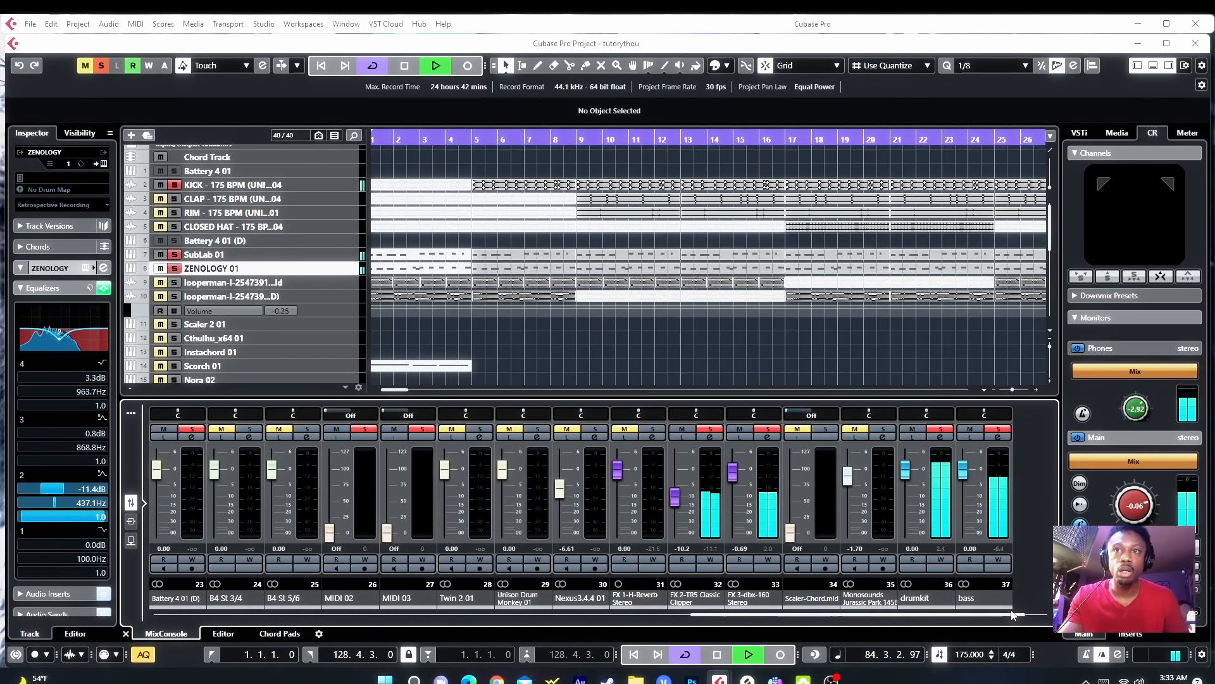
pyautogui.click(1000, 438)
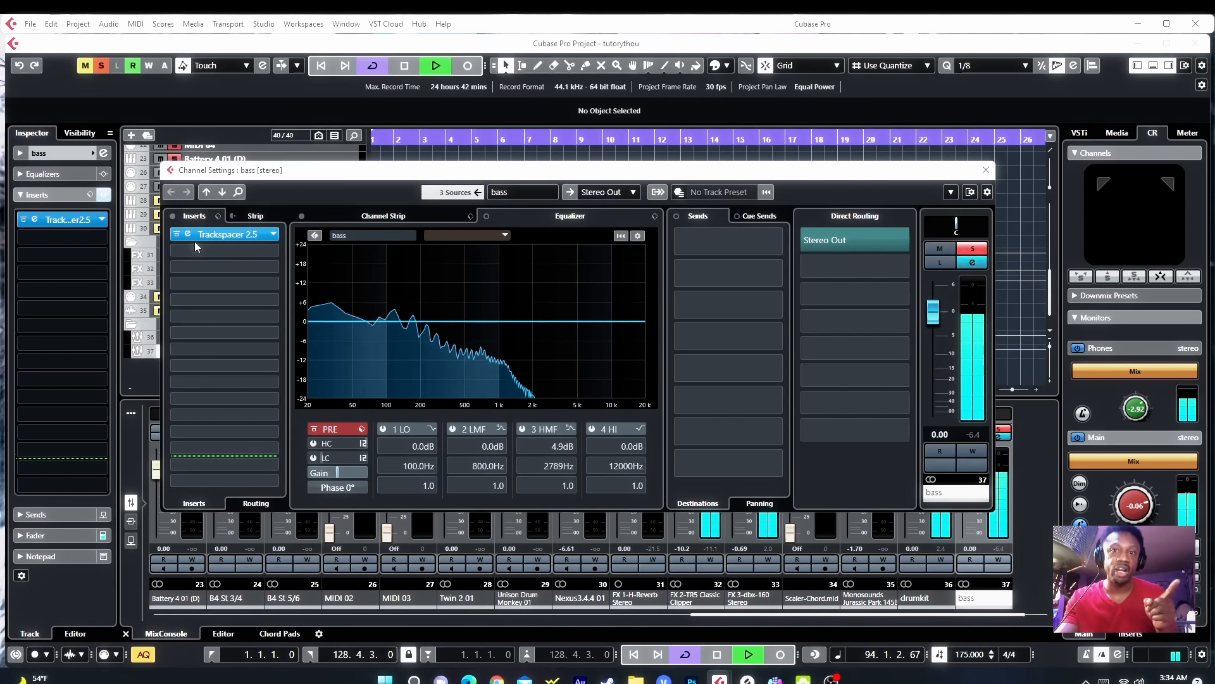
pyautogui.moveTo(197, 244)
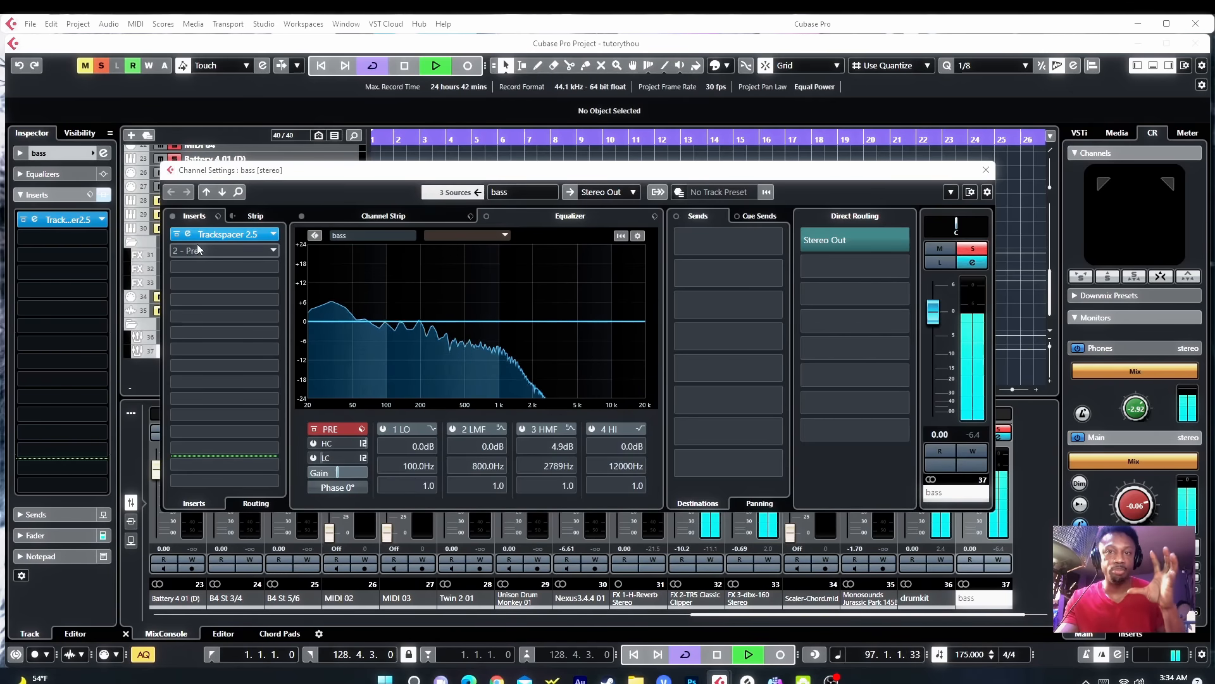
pyautogui.click(193, 236)
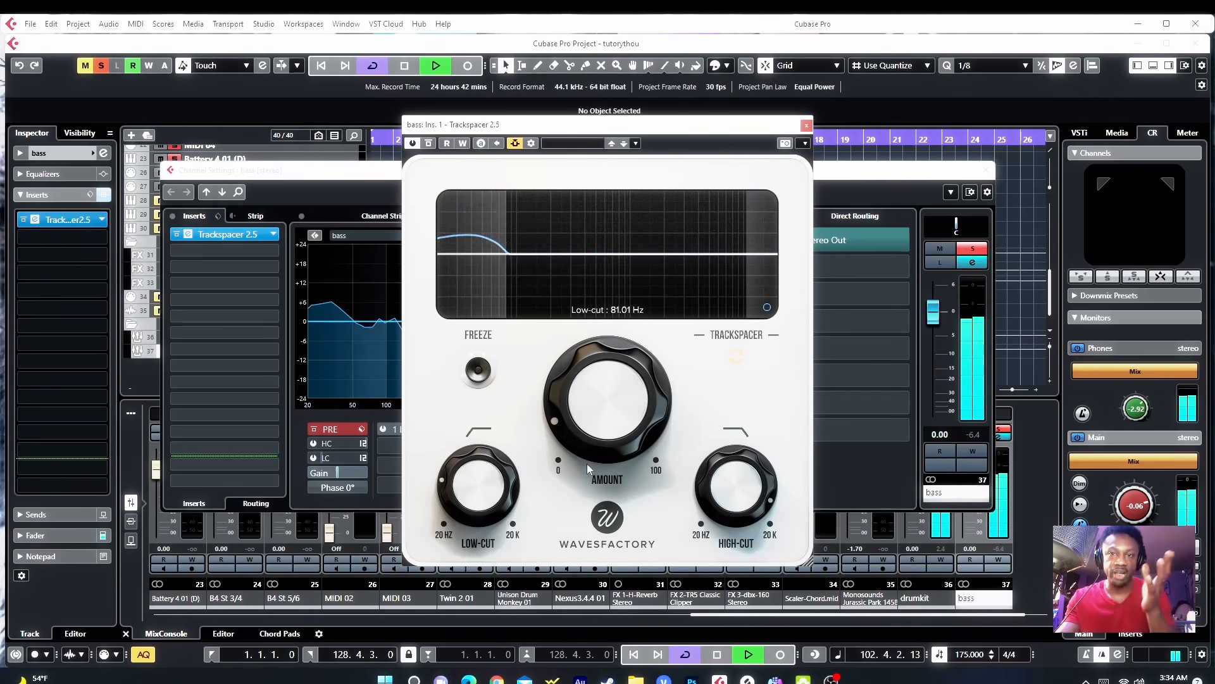
pyautogui.click(767, 308)
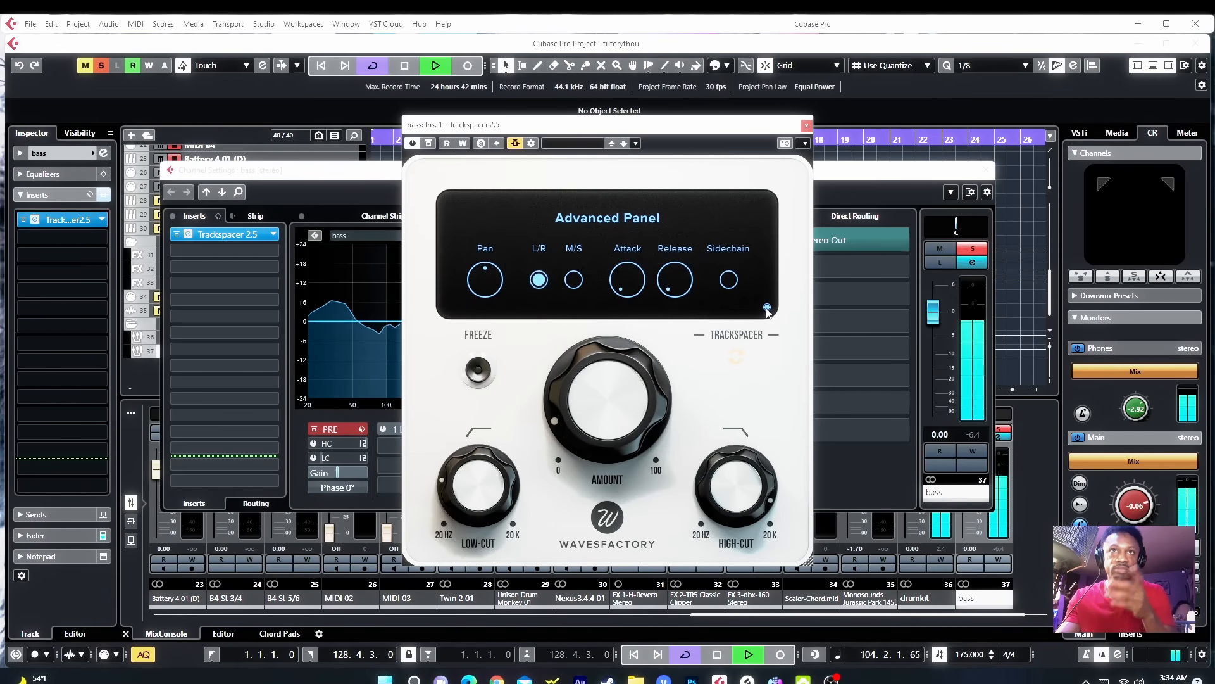
pyautogui.click(767, 308)
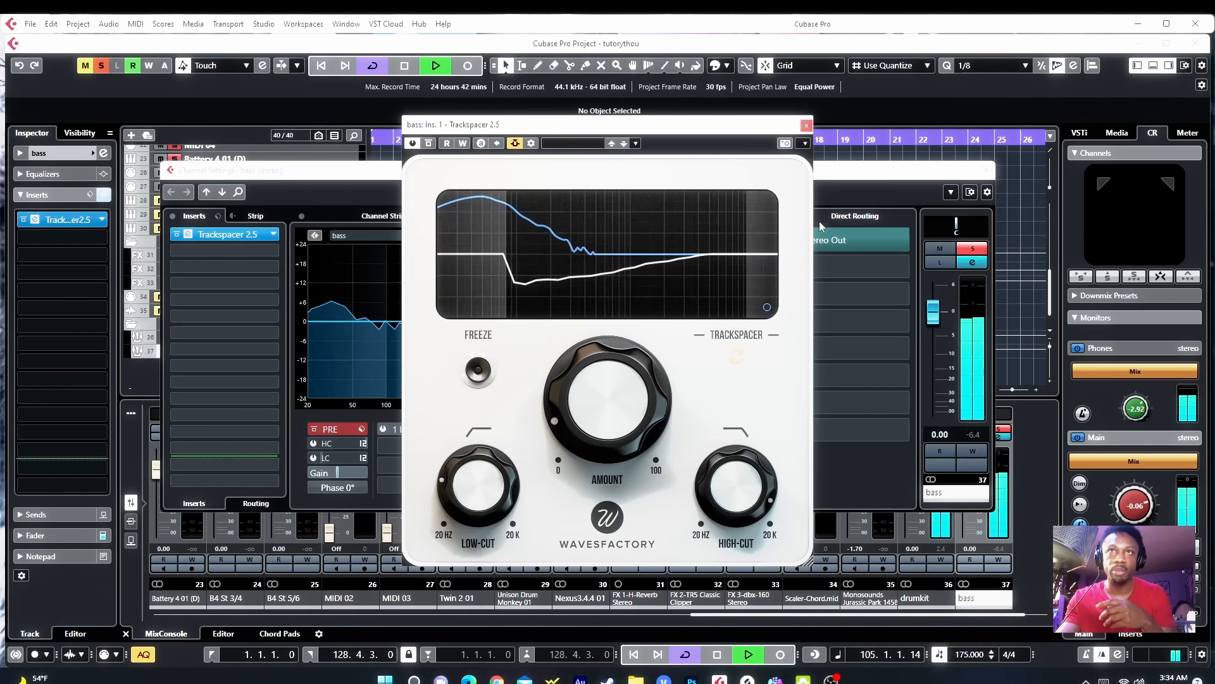
pyautogui.click(807, 125)
pyautogui.click(986, 170)
# Step: Select the KICK track and open its channel settings to review its EQ and sends
pyautogui.scroll(8, 445, 214)
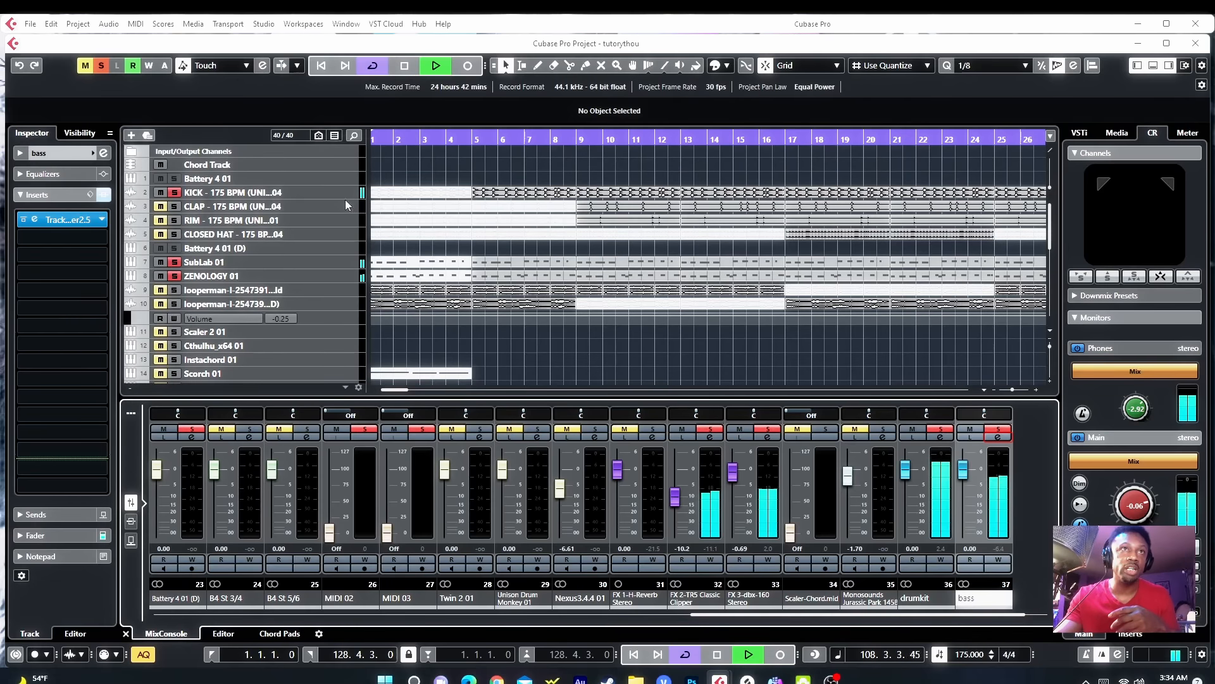
pyautogui.click(268, 192)
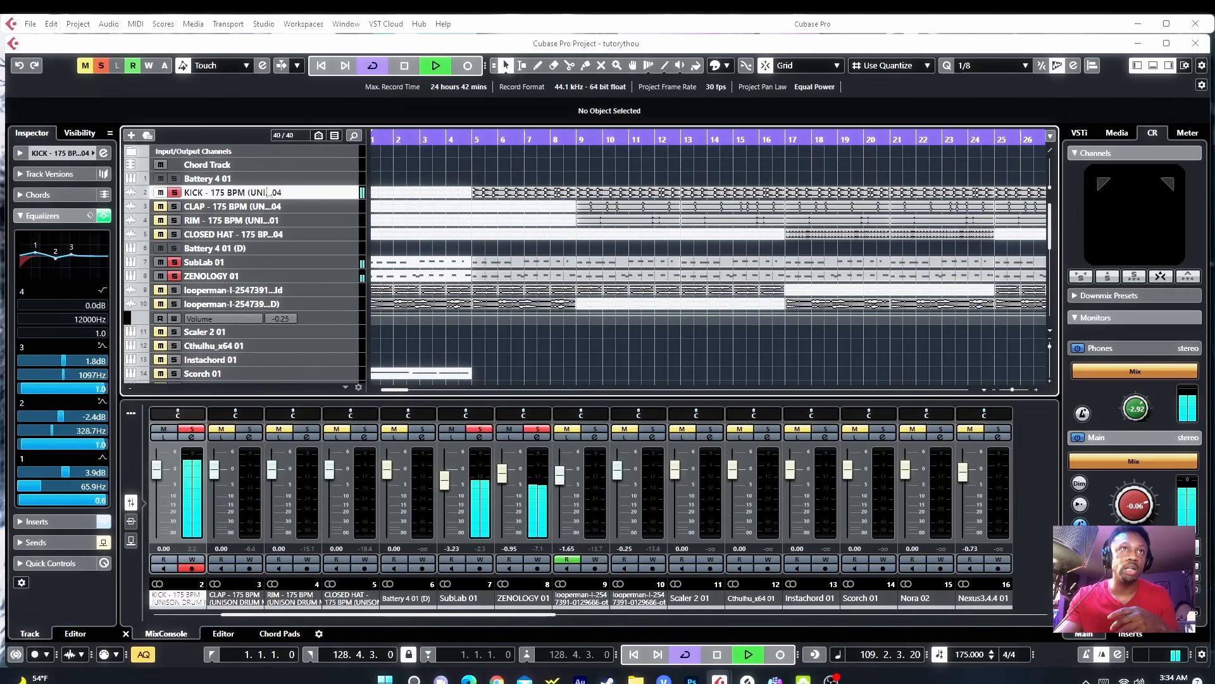
pyautogui.click(103, 154)
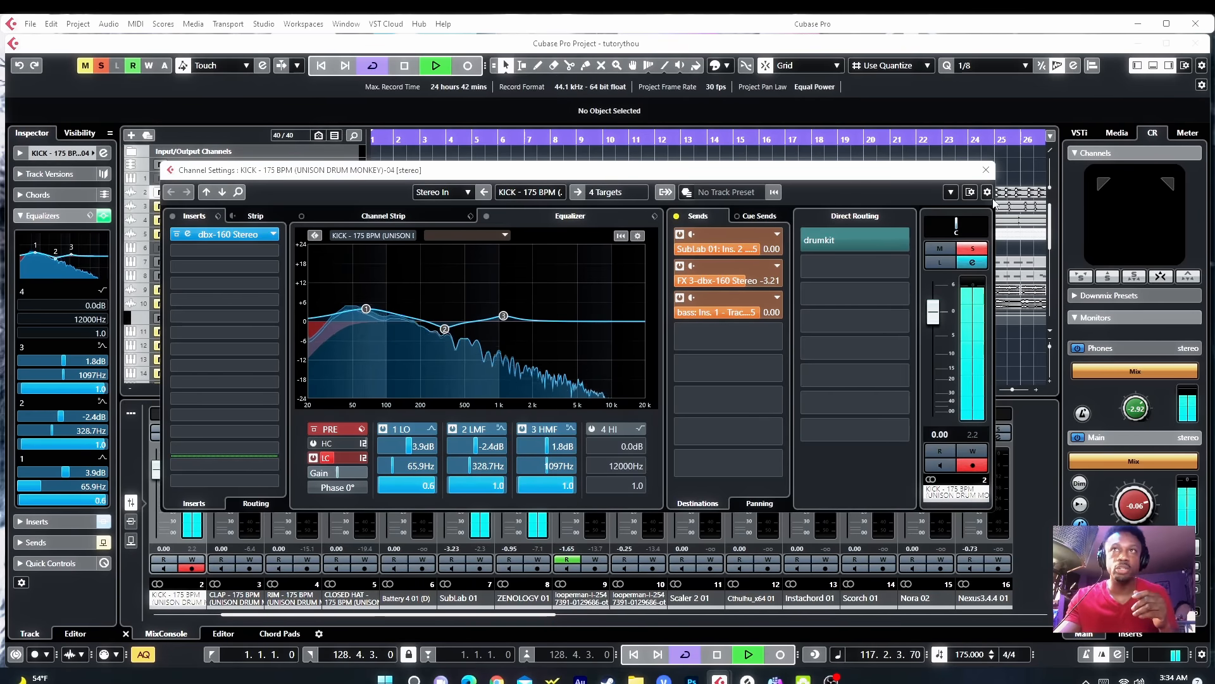
pyautogui.click(986, 169)
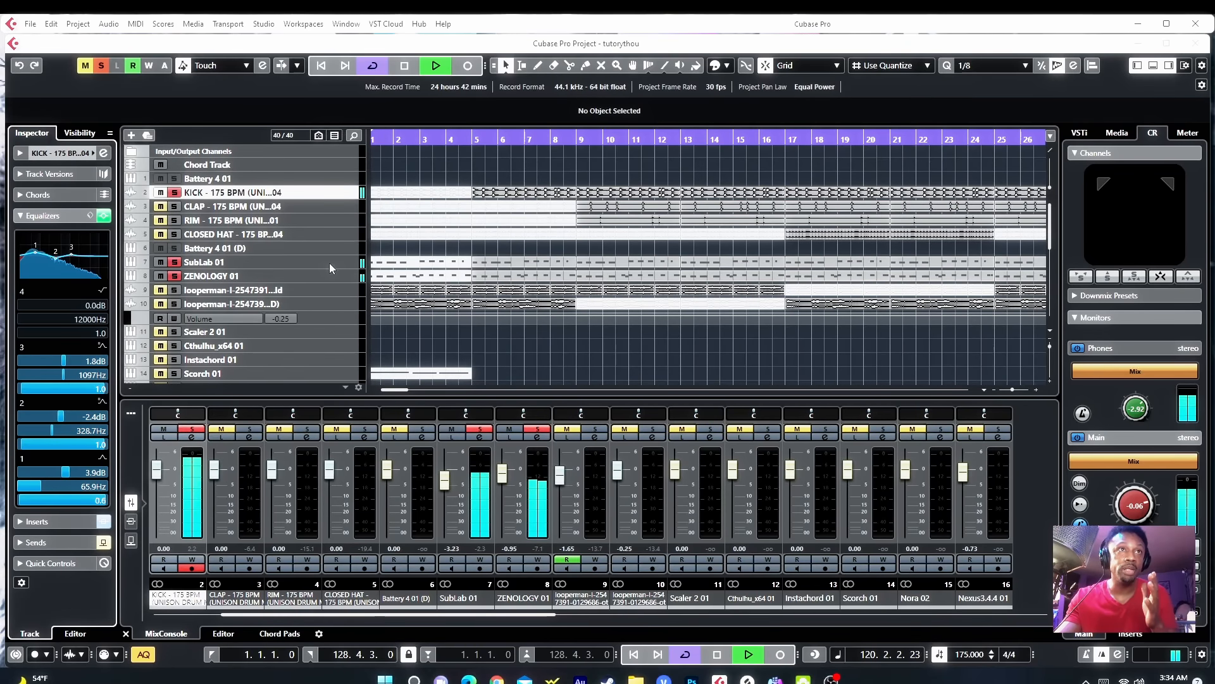
# Step: On SubLab 01, set EQ band 1 to -2.6 dB at 75 Hz and band 2 to -4.5 dB at 61 Hz with Q 0.5, then close
pyautogui.click(329, 261)
pyautogui.click(103, 268)
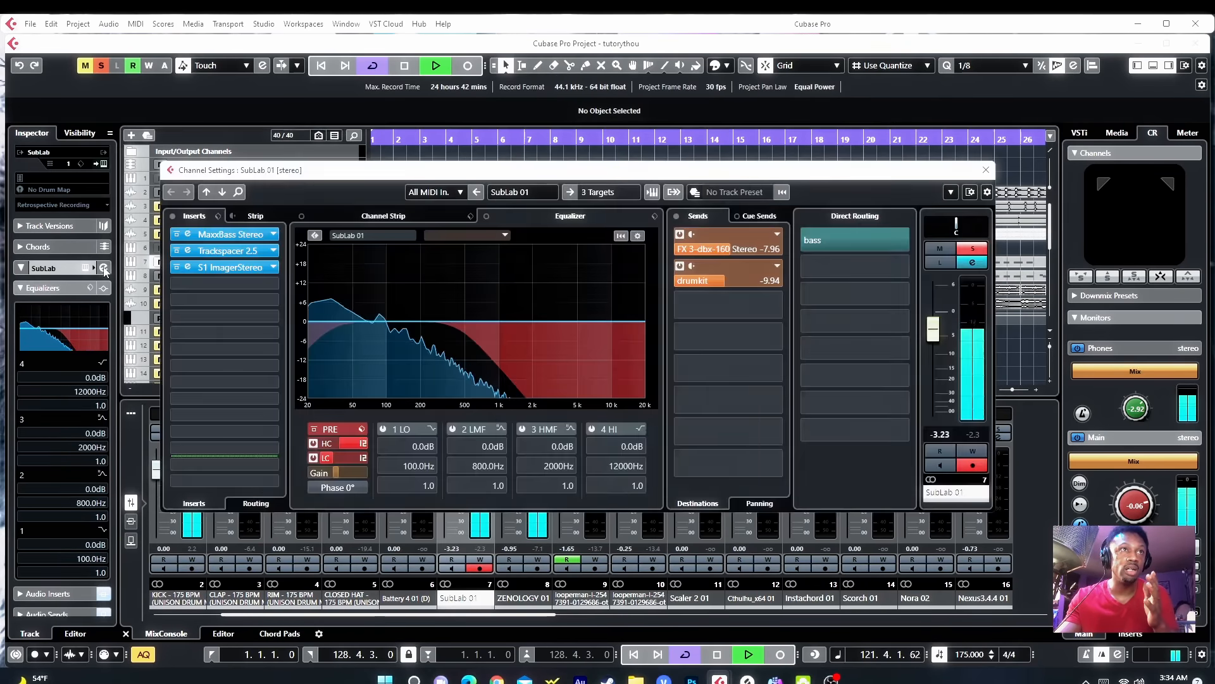
pyautogui.moveTo(372, 322); pyautogui.dragTo(373, 331)
pyautogui.doubleClick(373, 331)
pyautogui.moveTo(456, 321); pyautogui.dragTo(363, 337)
pyautogui.scroll(-5, 362, 337)
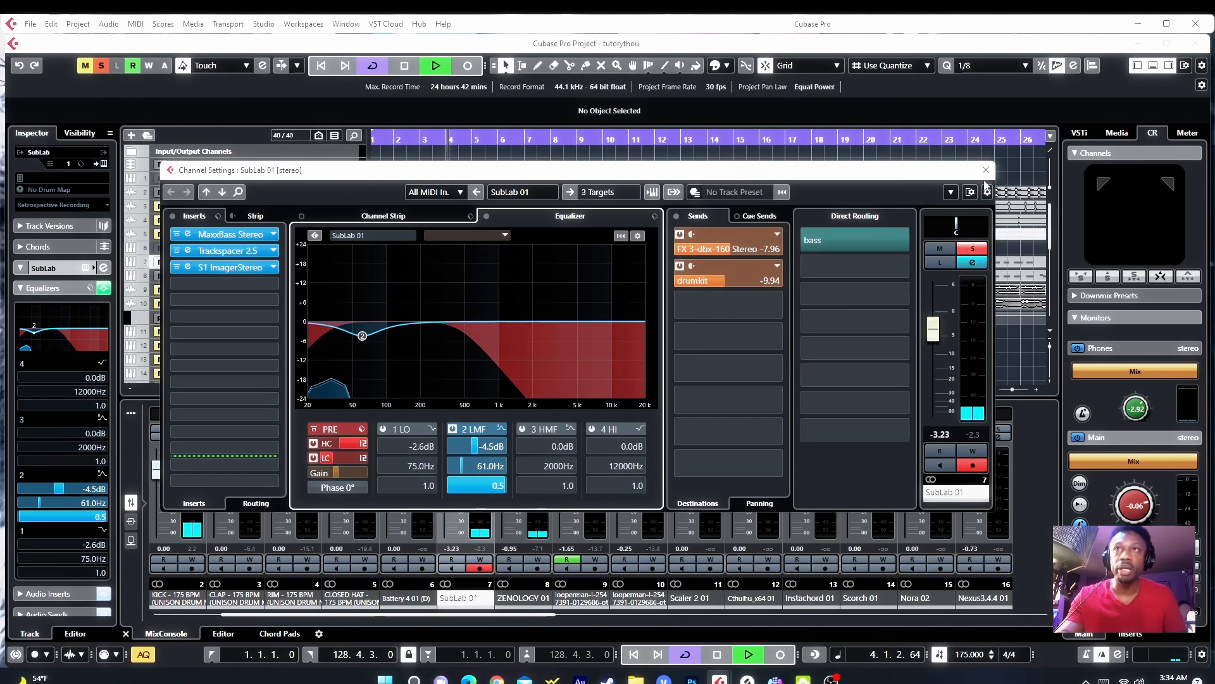
pyautogui.click(985, 169)
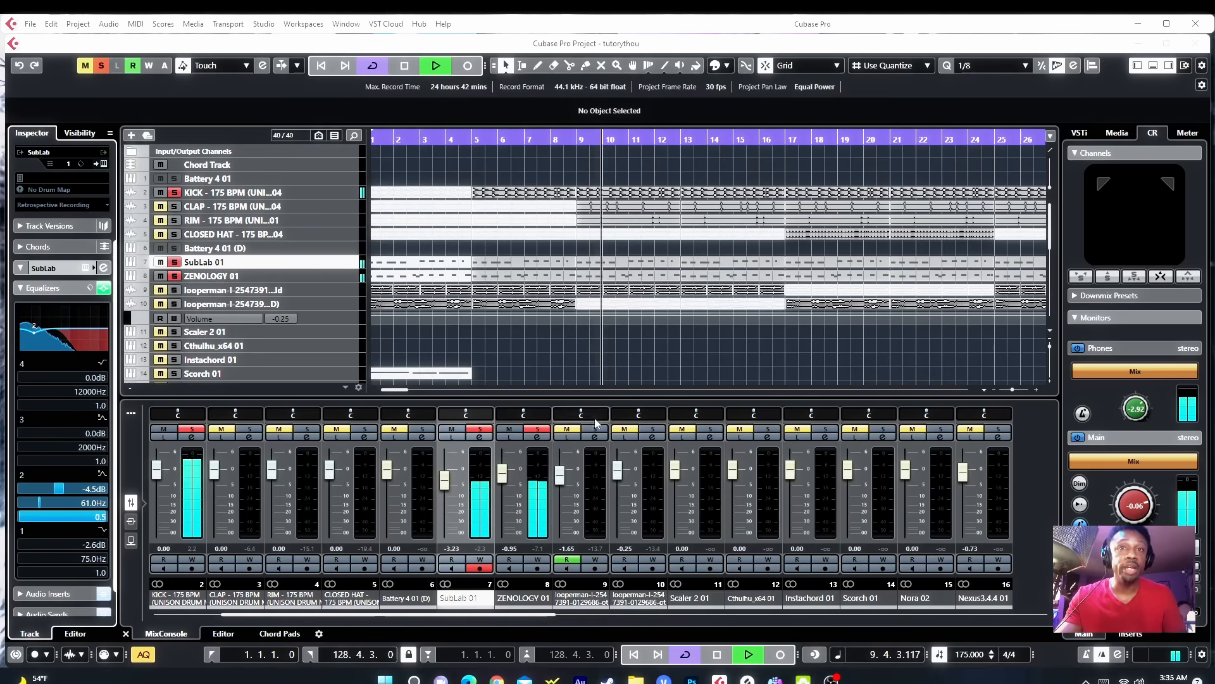
# Step: Open the drumkit group's channel settings and audition its Oxford insert by toggling its bypass, leaving it bypassed
pyautogui.moveTo(550, 615); pyautogui.dragTo(1029, 620)
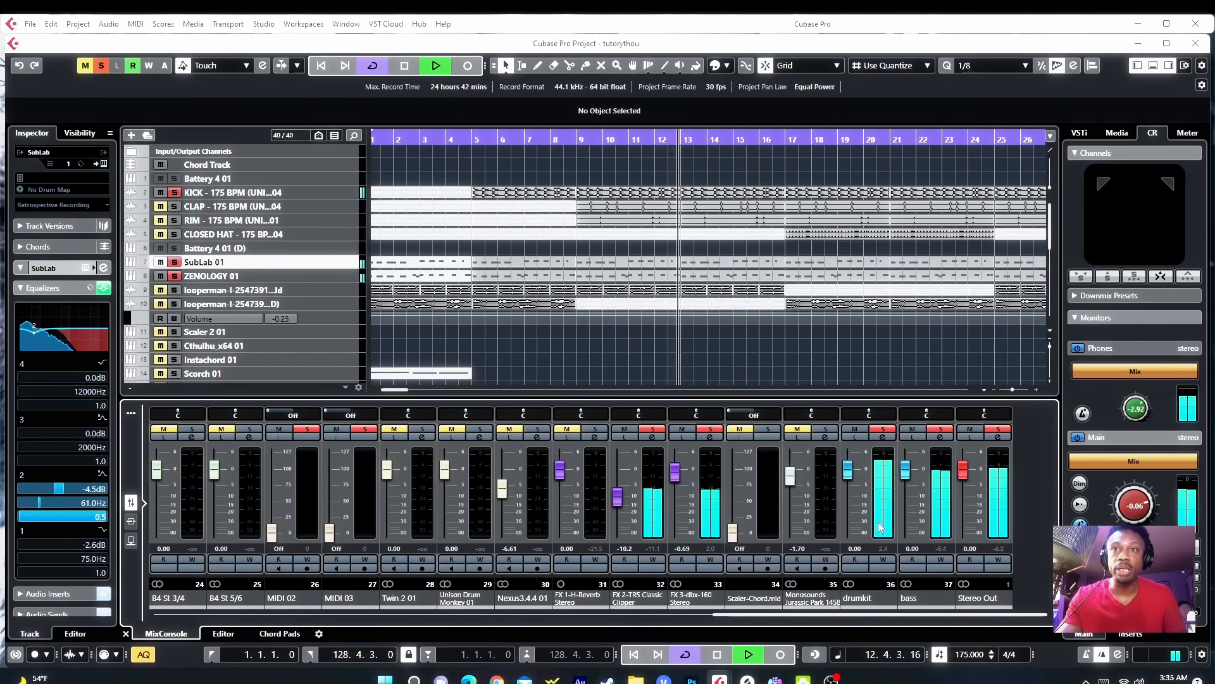
pyautogui.click(883, 438)
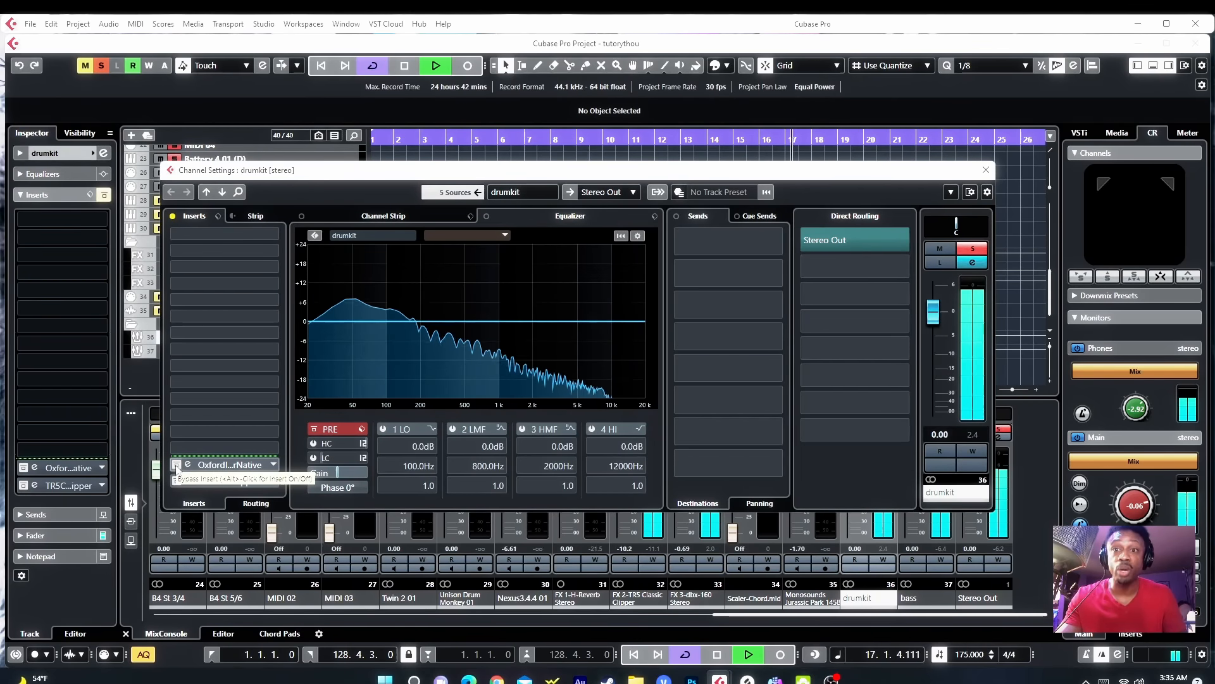
pyautogui.click(176, 465)
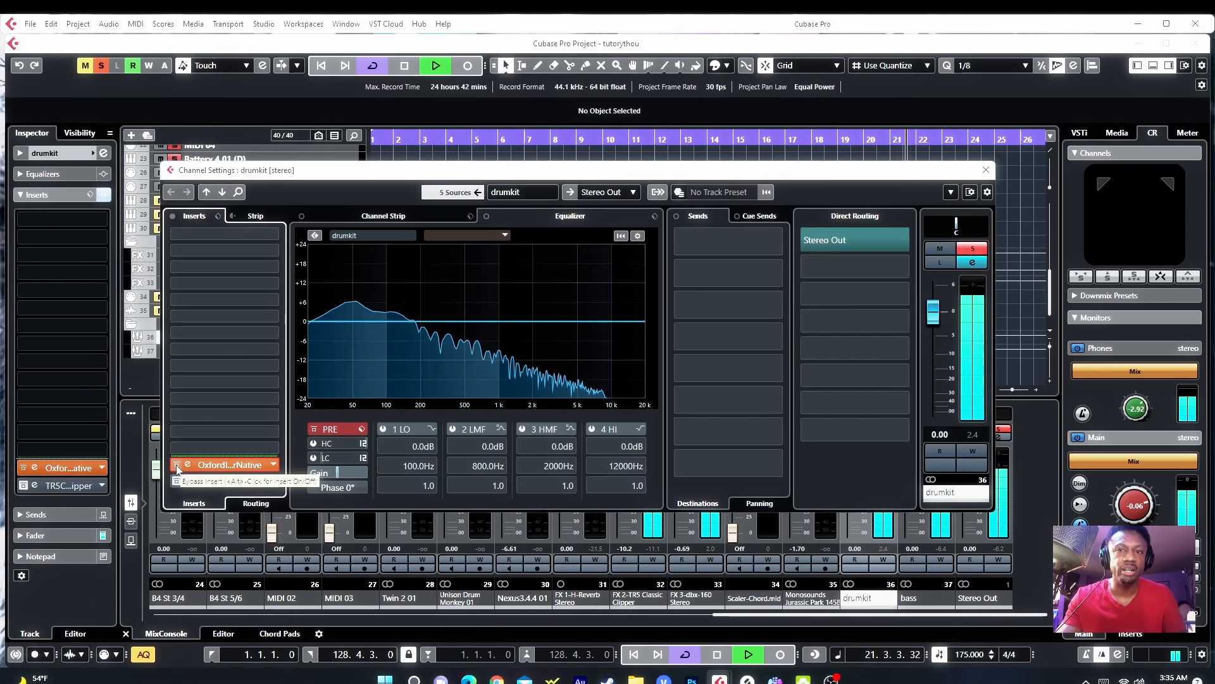
pyautogui.click(177, 467)
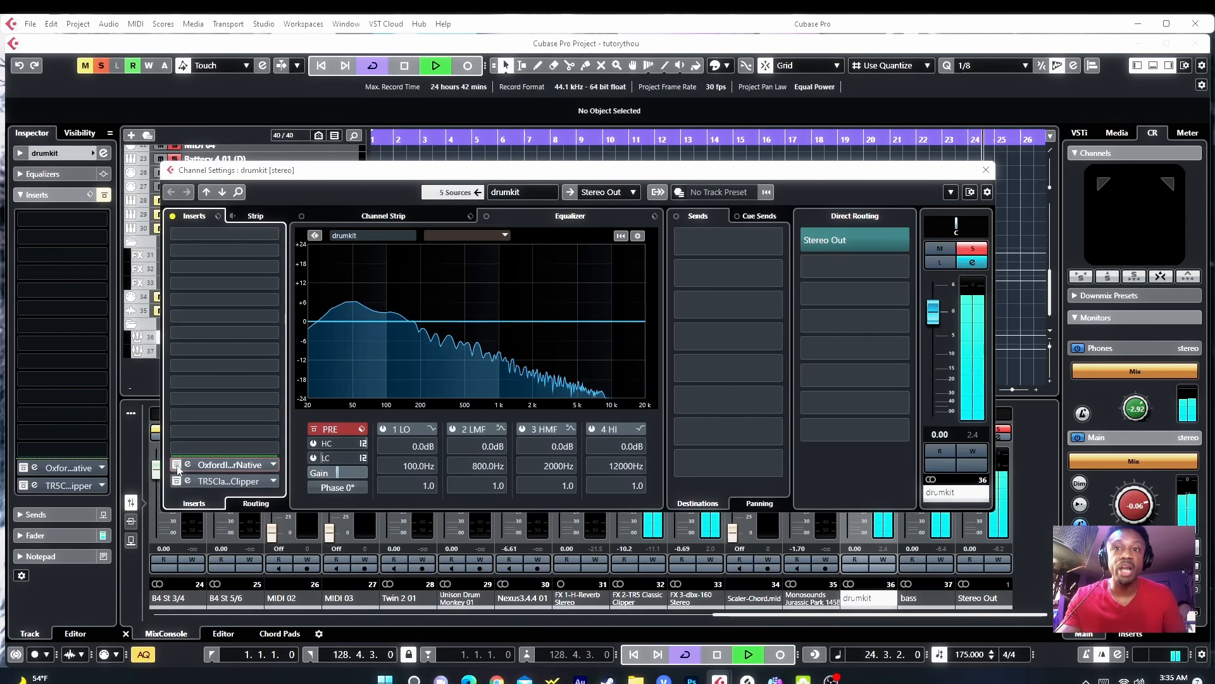
pyautogui.click(178, 467)
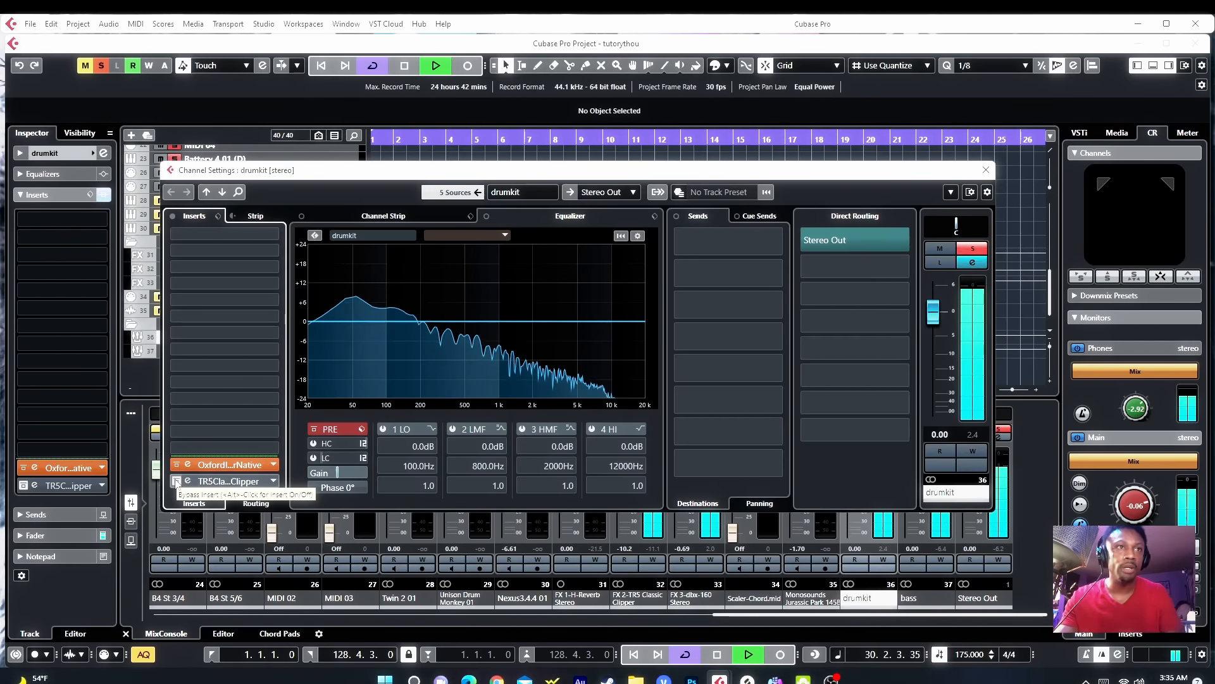
# Step: Bypass the drumkit's TRS Classic Clipper insert, open its editor and set its Gain to 7.4 dB
pyautogui.click(176, 482)
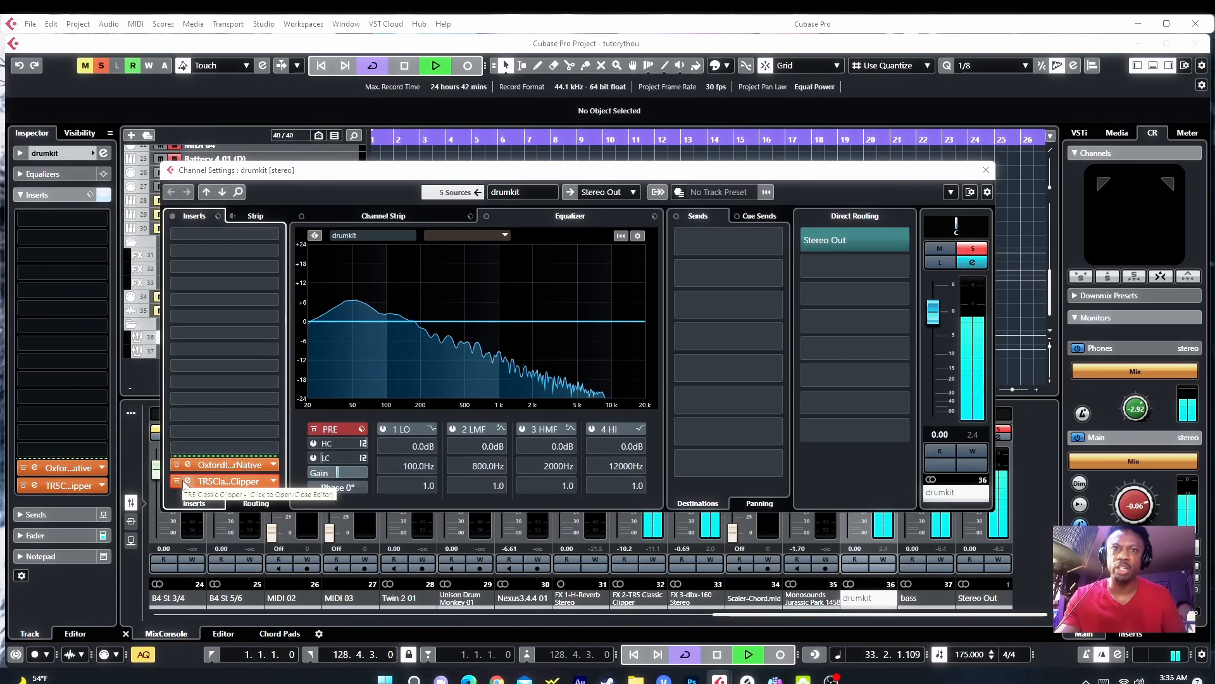
pyautogui.click(188, 481)
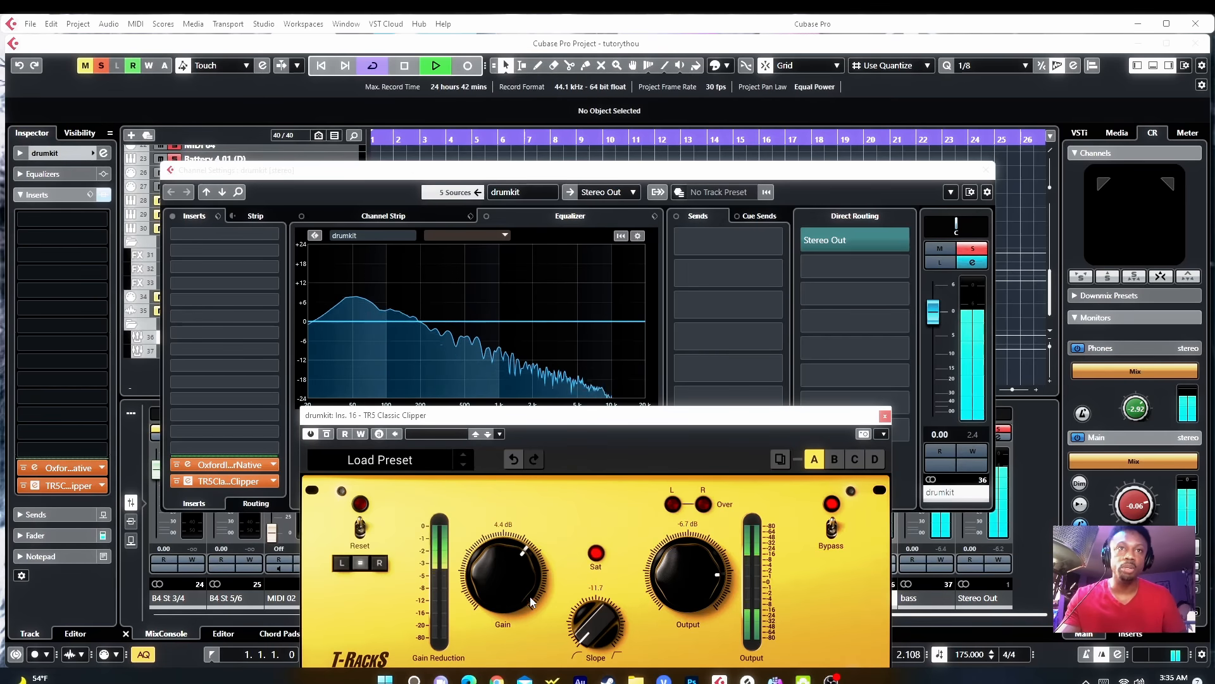
pyautogui.moveTo(512, 595); pyautogui.dragTo(538, 548)
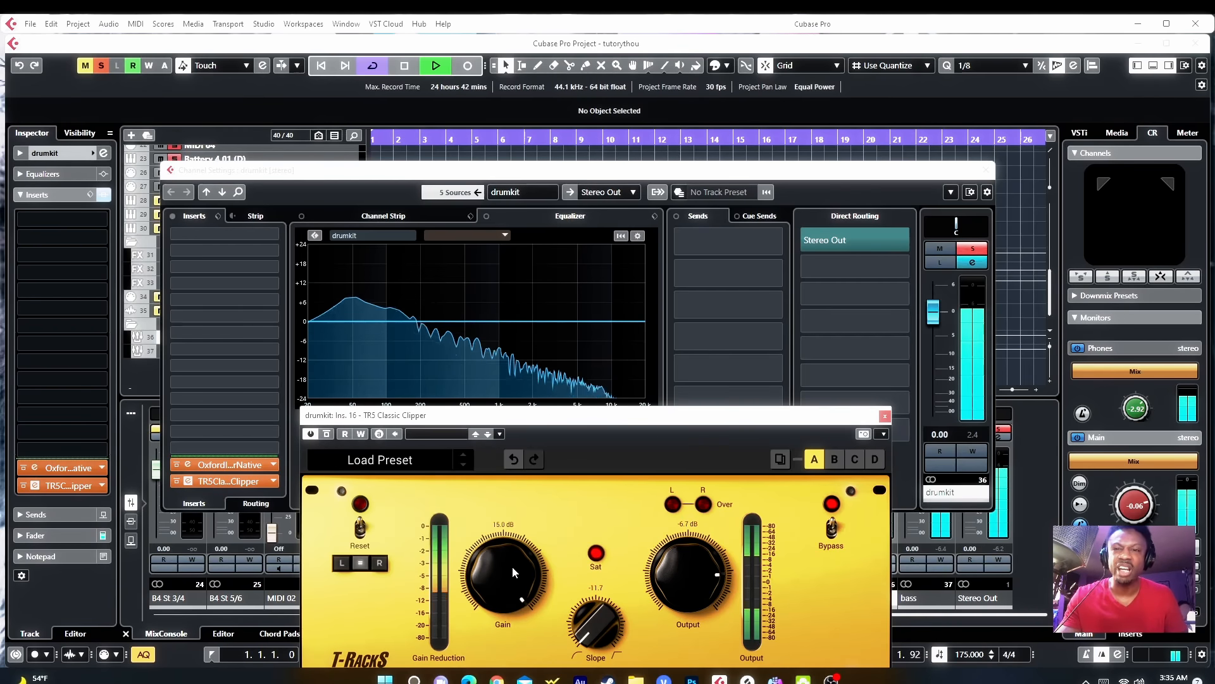
pyautogui.moveTo(512, 567); pyautogui.dragTo(493, 603)
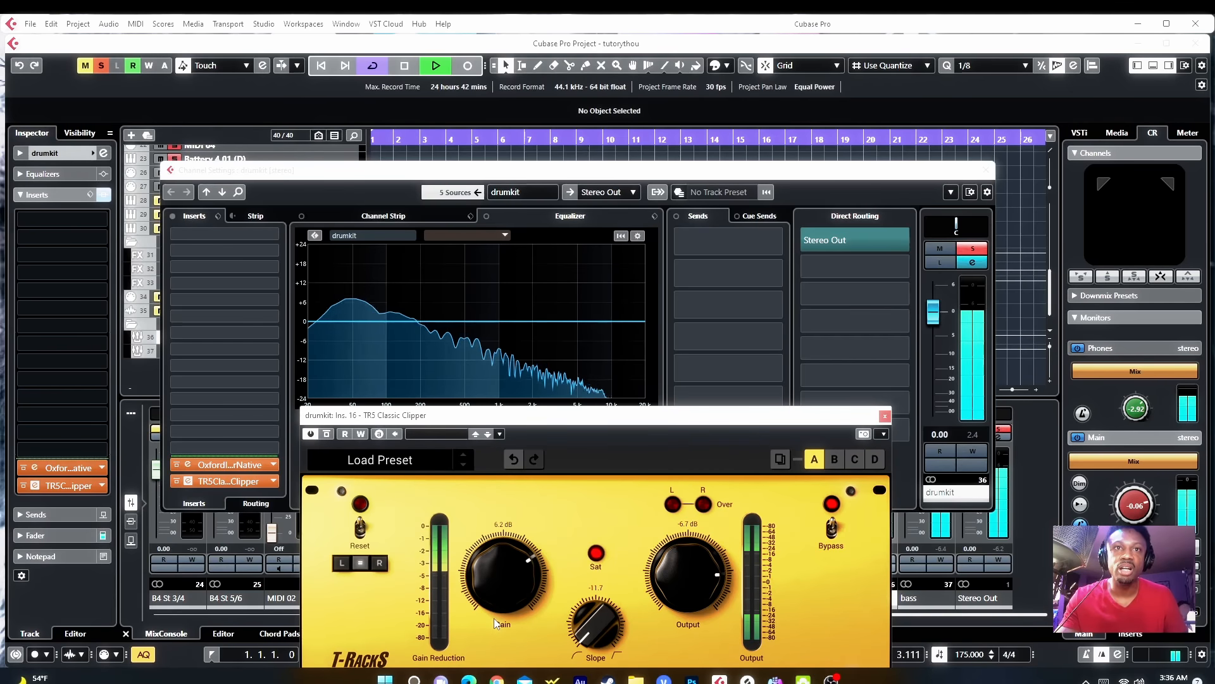
pyautogui.moveTo(496, 623); pyautogui.dragTo(494, 616)
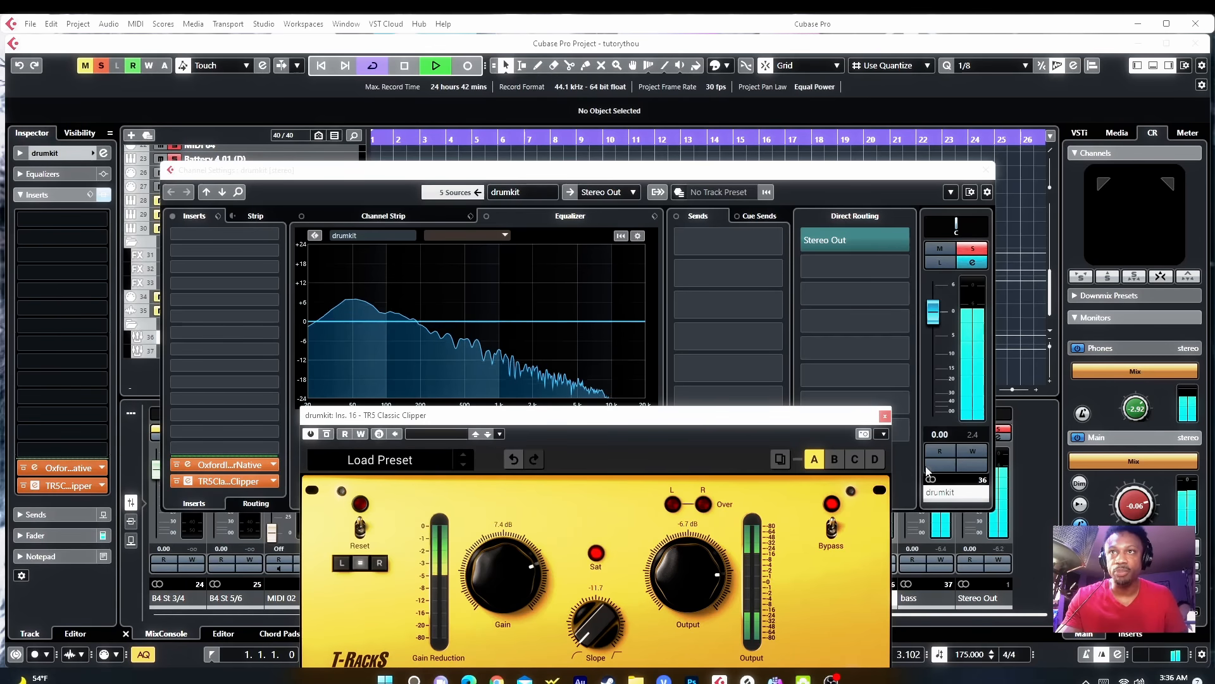
# Step: Set the clipper's Output to -6.2 dB, then close the plugin window and the drumkit channel settings
pyautogui.click(973, 437)
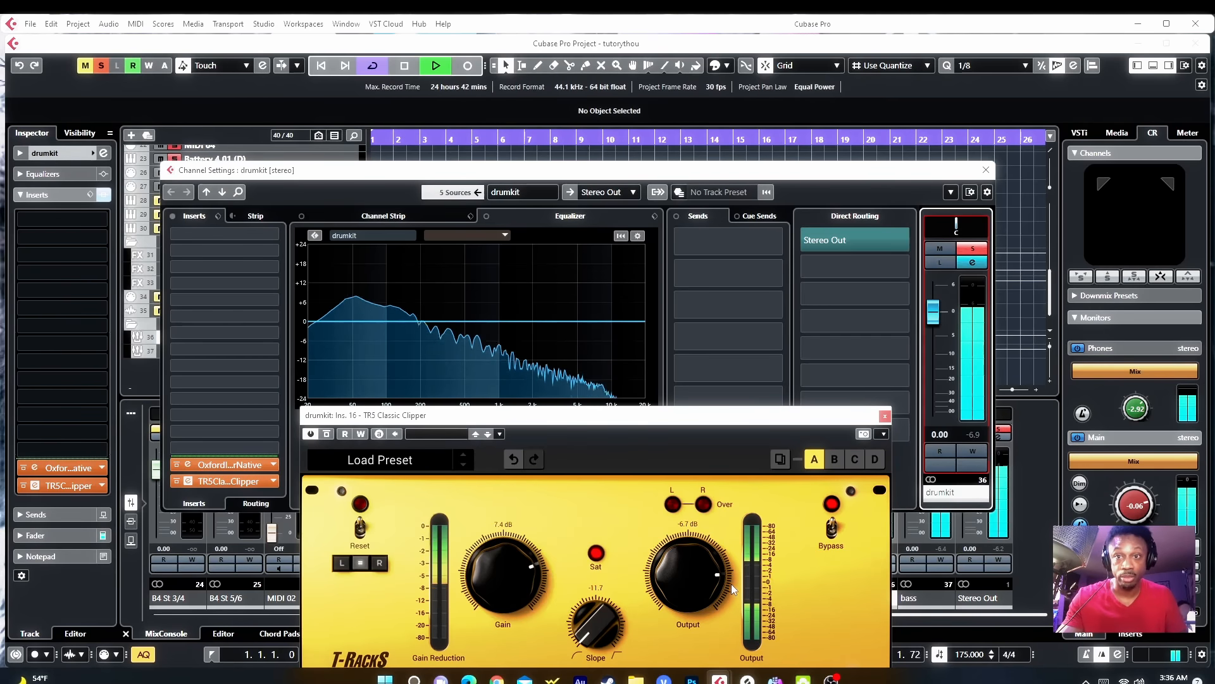
pyautogui.moveTo(722, 585); pyautogui.dragTo(720, 578)
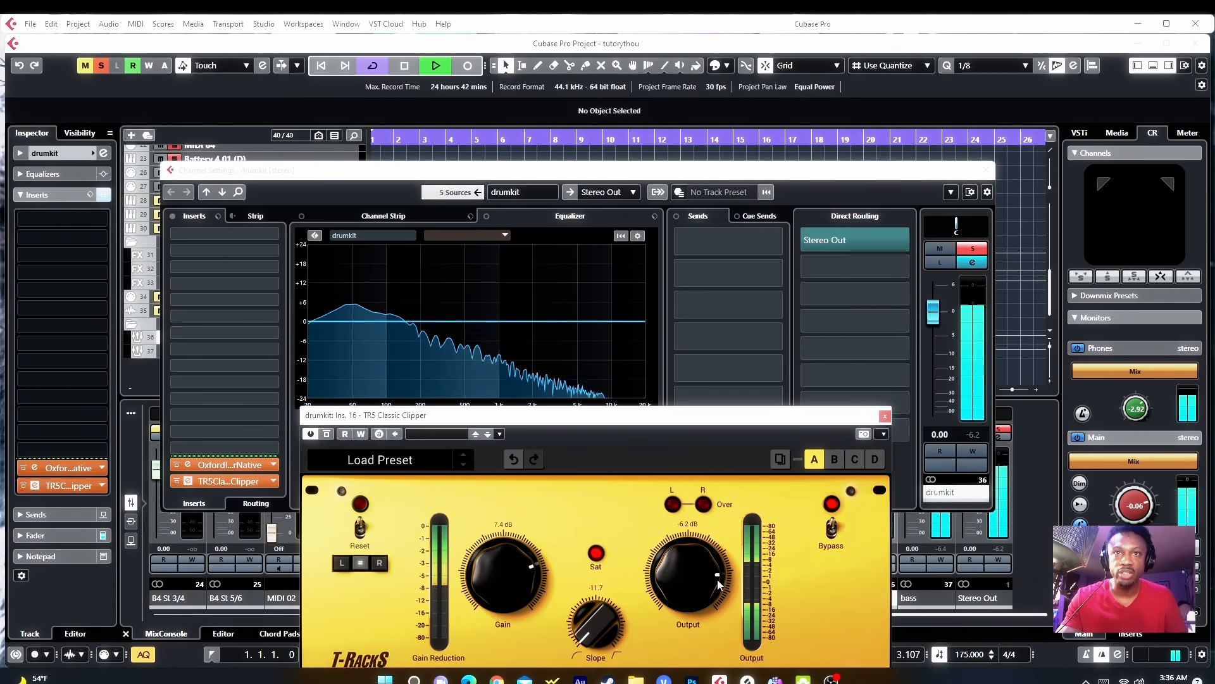
pyautogui.click(884, 416)
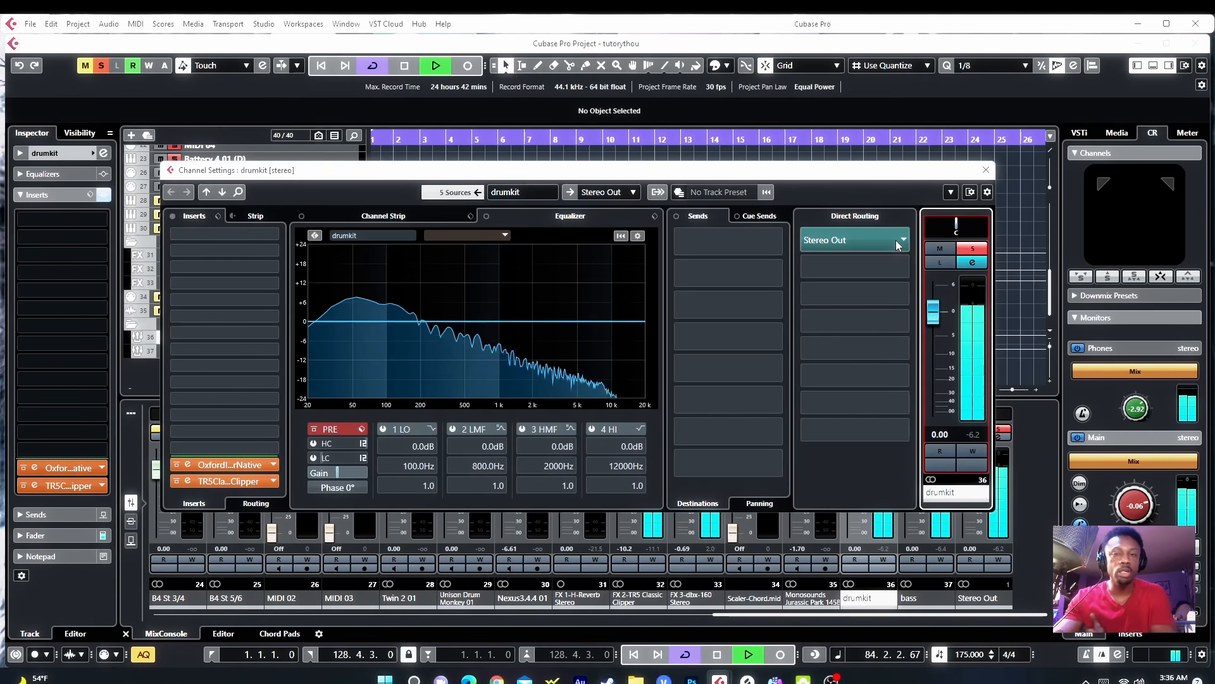
pyautogui.click(986, 172)
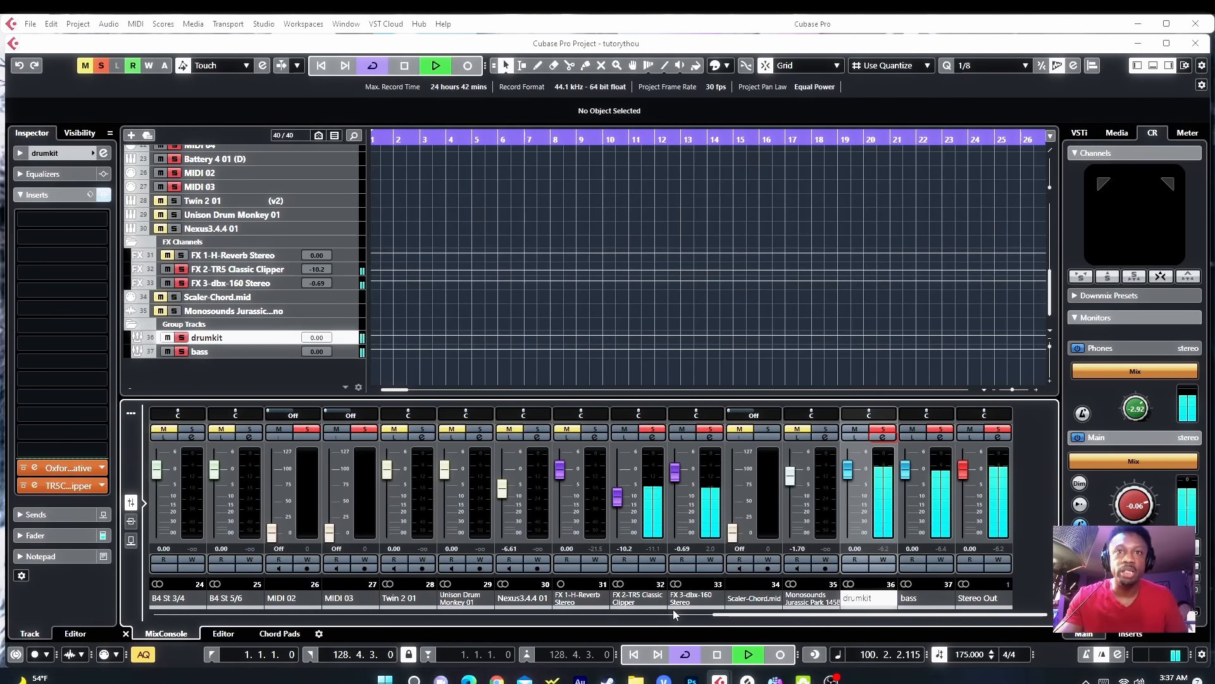
# Step: Open ZENOLOGY 01's channel settings and set its LMF EQ band to -12.6 dB at 454.5 Hz with Q 2.0, then close
pyautogui.moveTo(716, 615); pyautogui.dragTo(281, 619)
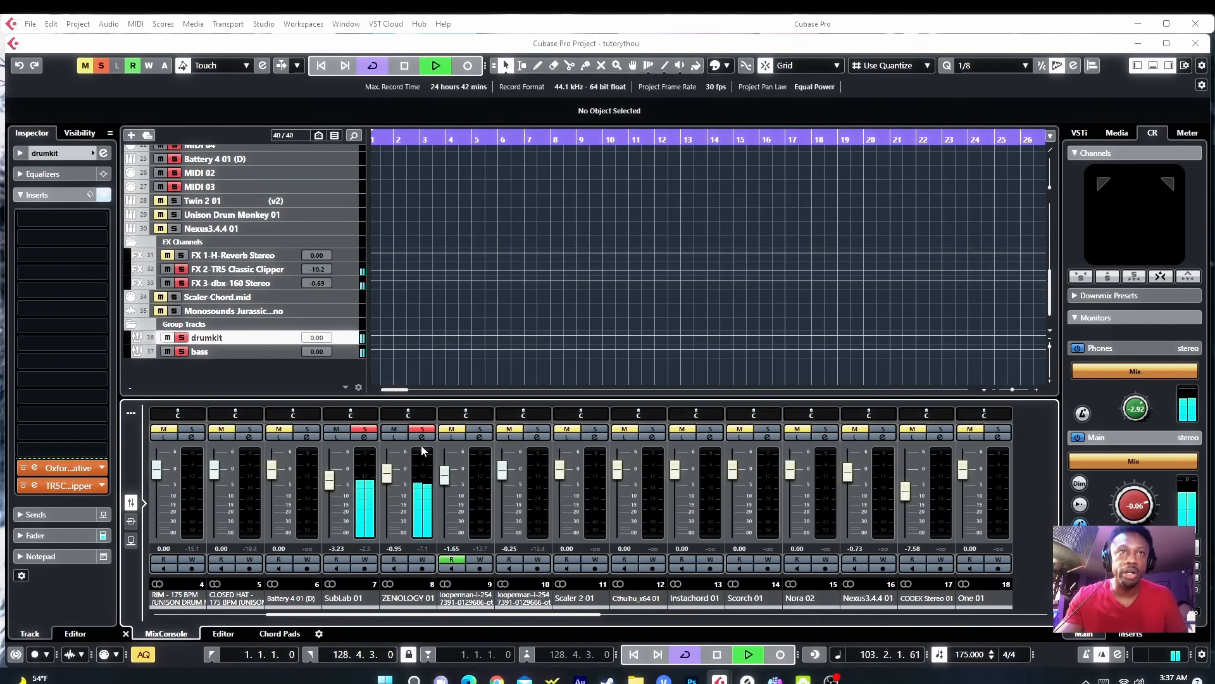
pyautogui.click(422, 438)
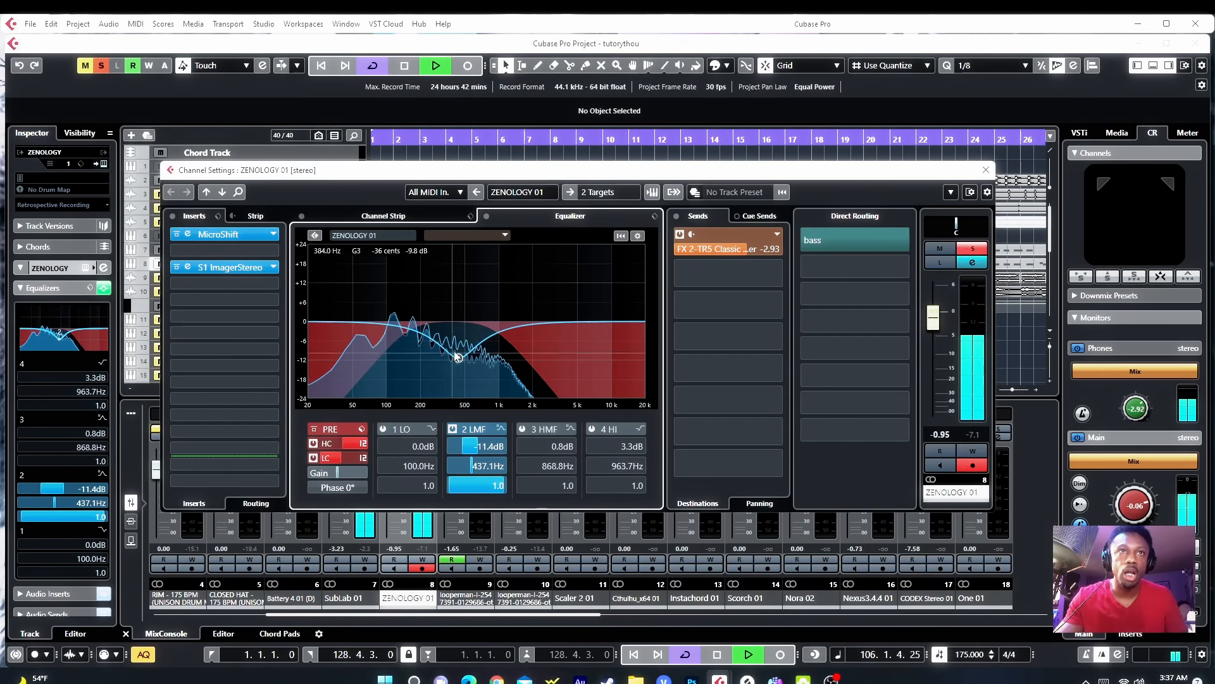
pyautogui.scroll(2, 458, 358)
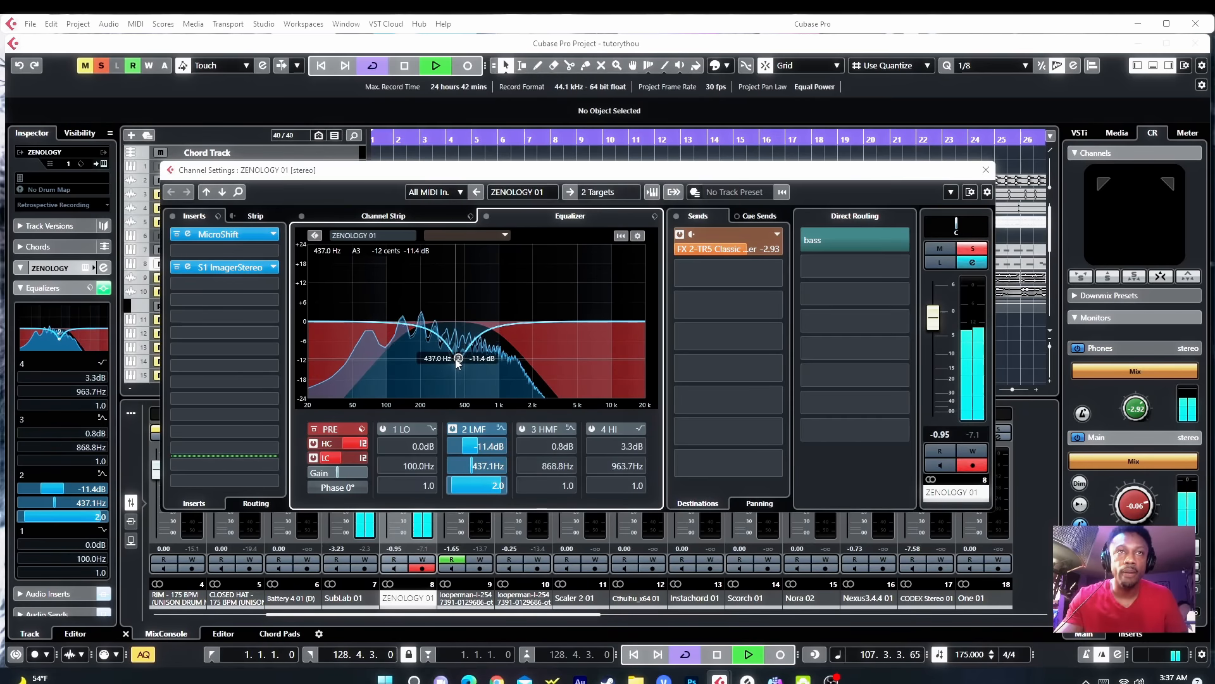
pyautogui.moveTo(459, 358); pyautogui.dragTo(495, 356)
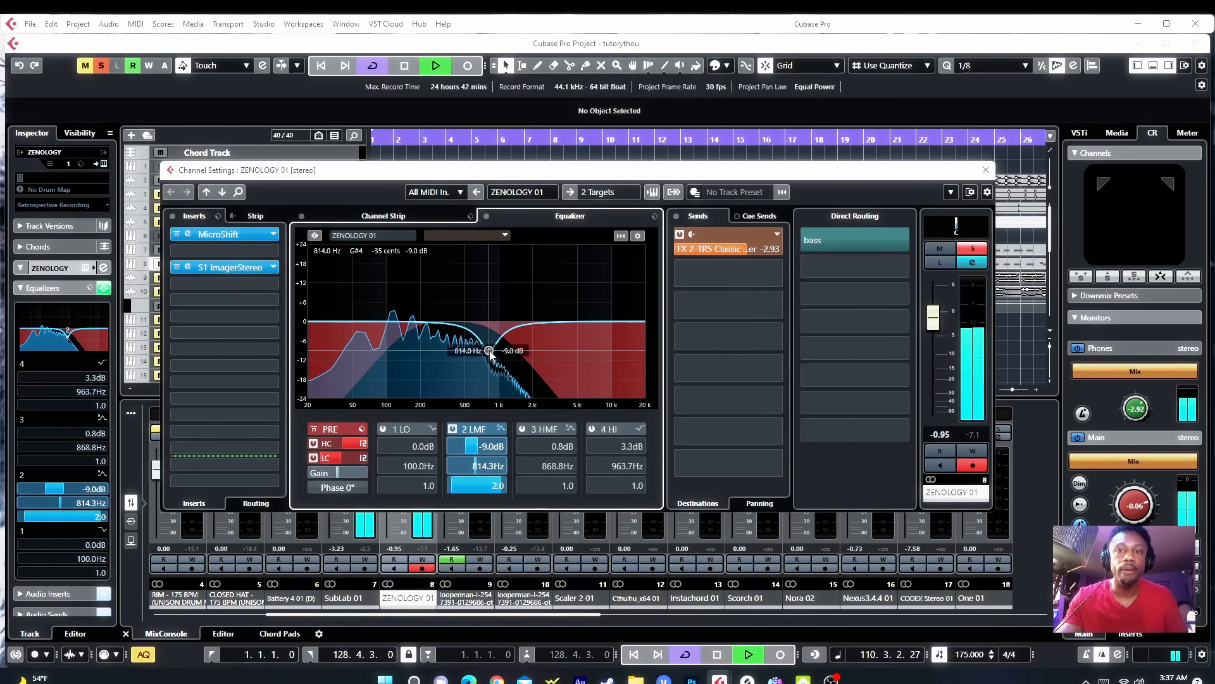
pyautogui.moveTo(489, 353)
pyautogui.mouseDown()
pyautogui.moveTo(513, 357)
pyautogui.moveTo(468, 356)
pyautogui.mouseUp()
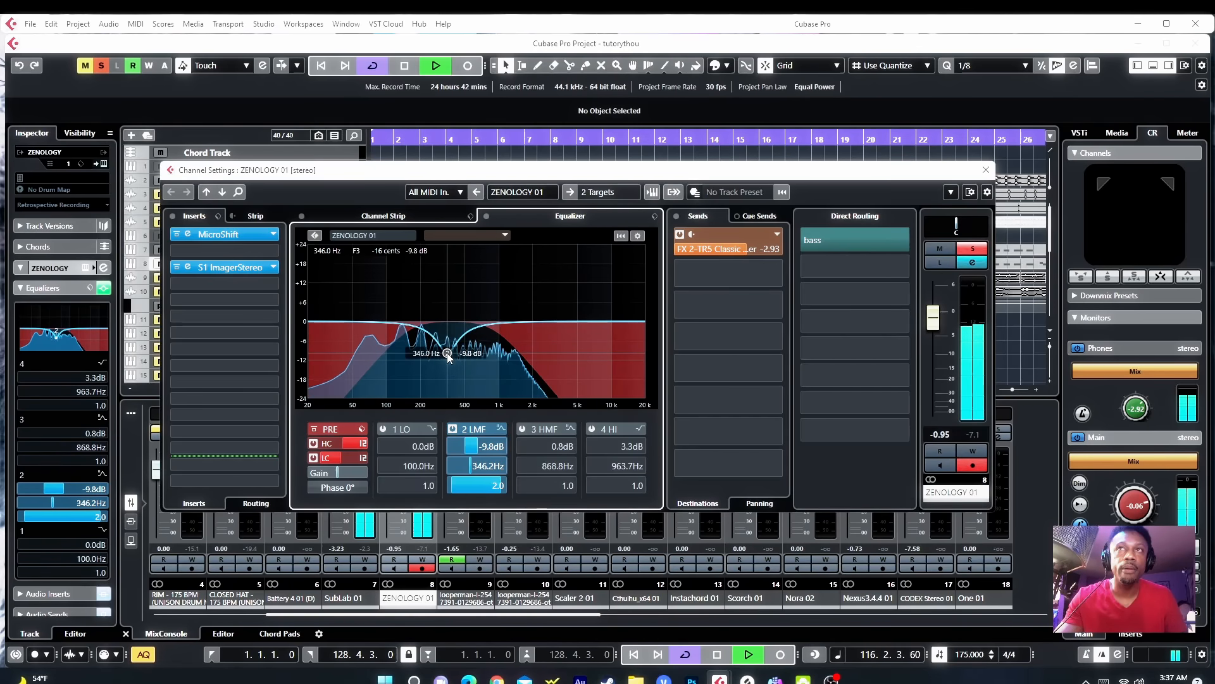
pyautogui.moveTo(458, 358); pyautogui.dragTo(459, 383)
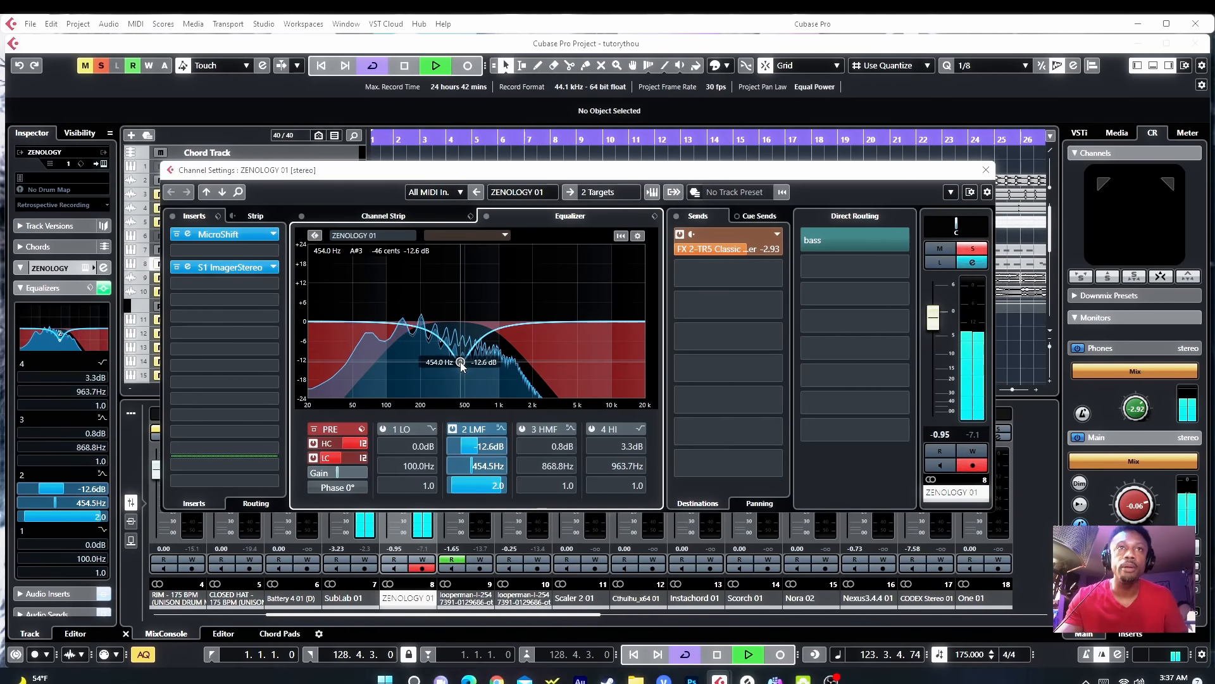
pyautogui.moveTo(463, 369); pyautogui.dragTo(463, 367)
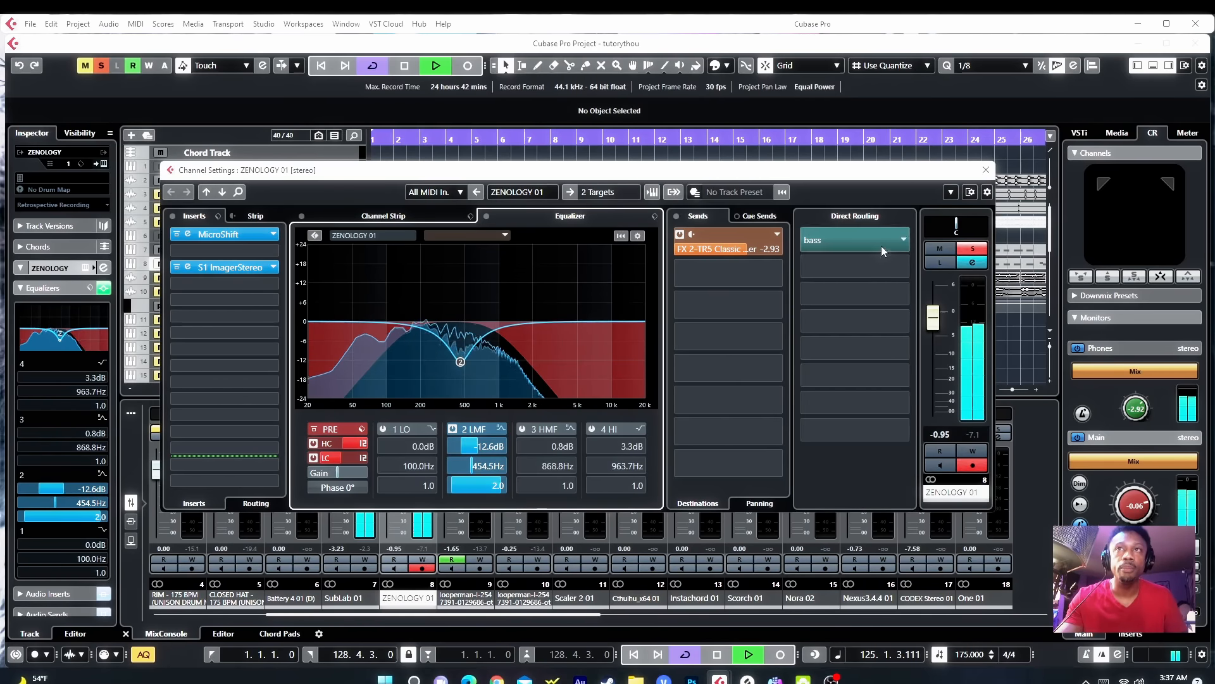
pyautogui.click(985, 171)
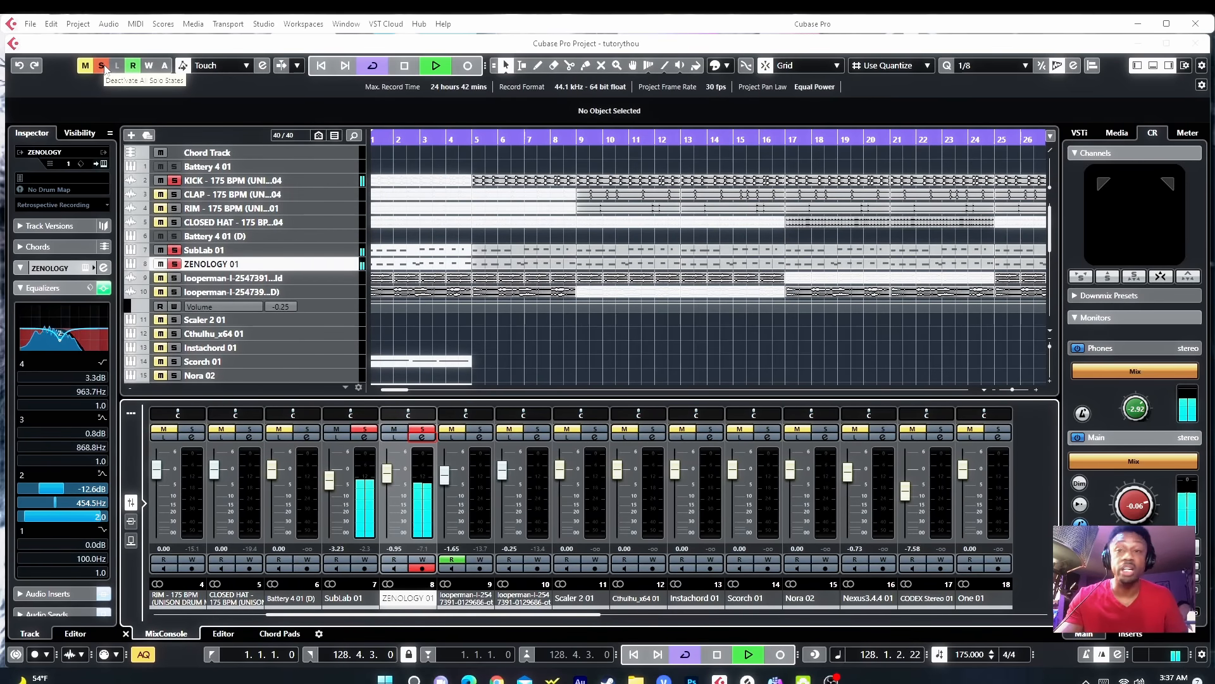
# Step: Clear all solo states, then try muting the Scorch 01 event with the Mute tool and undo it
pyautogui.click(103, 66)
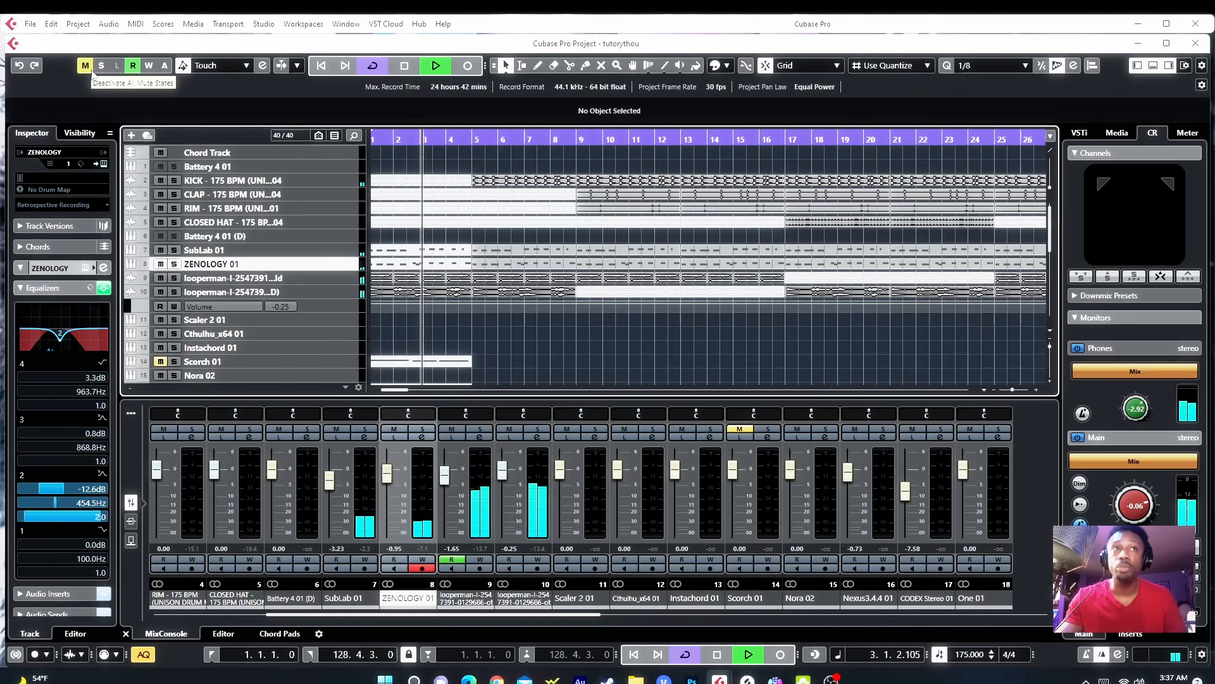
pyautogui.rightClick(421, 341)
pyautogui.click(519, 337)
pyautogui.click(421, 360)
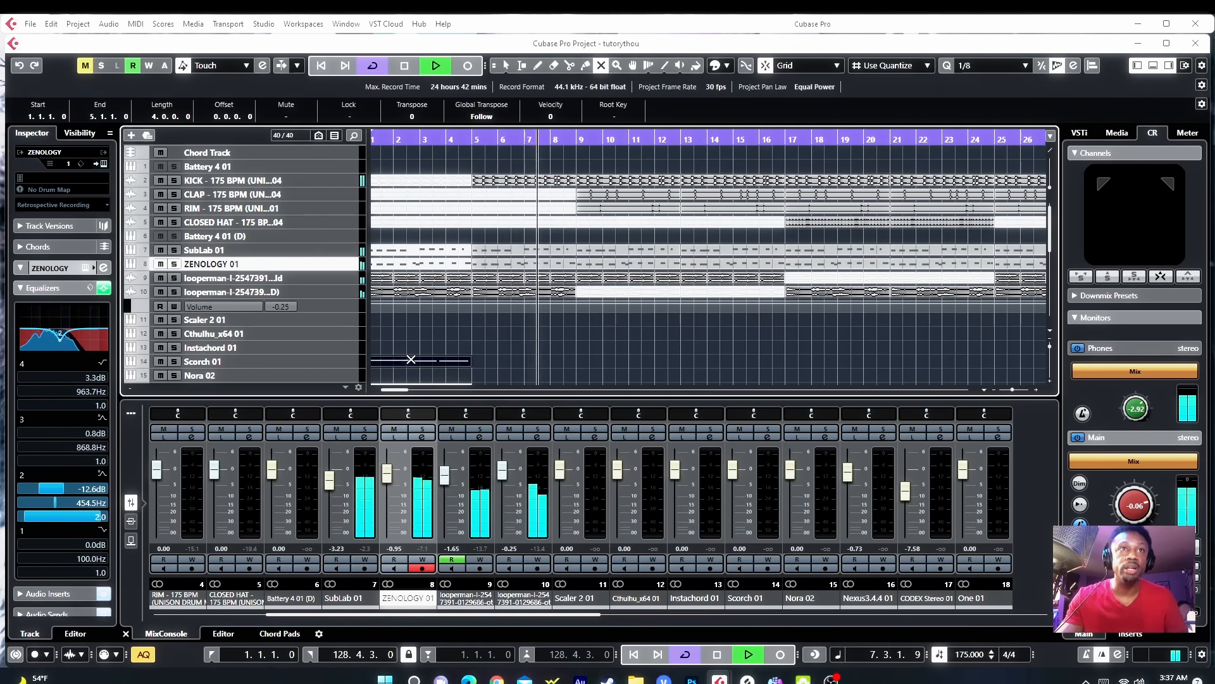
pyautogui.click(411, 360)
pyautogui.scroll(-5, 410, 360)
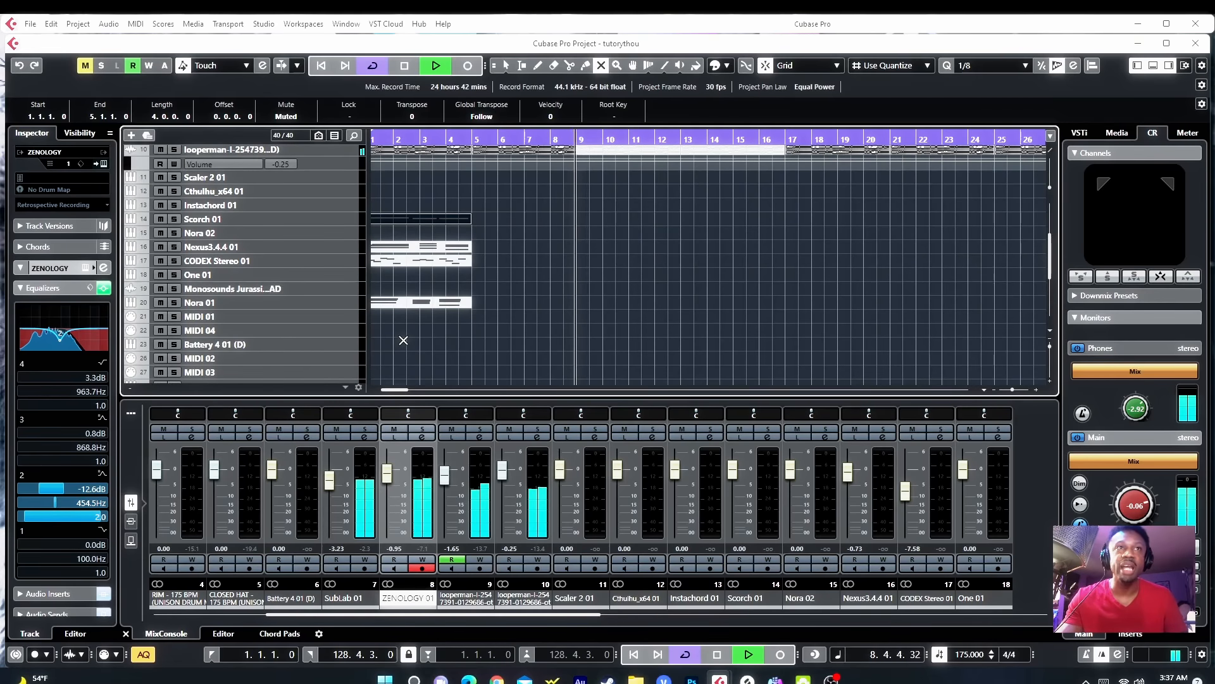
pyautogui.scroll(4, 454, 357)
pyautogui.hotkey('ctrl', 'z')
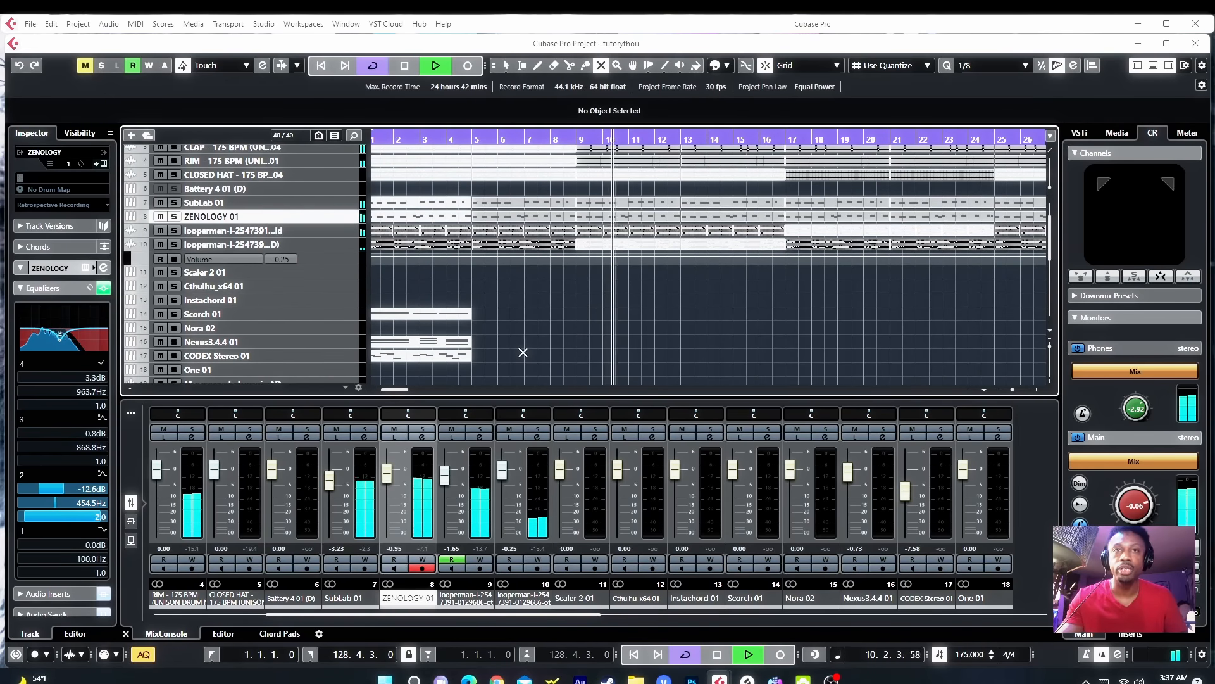